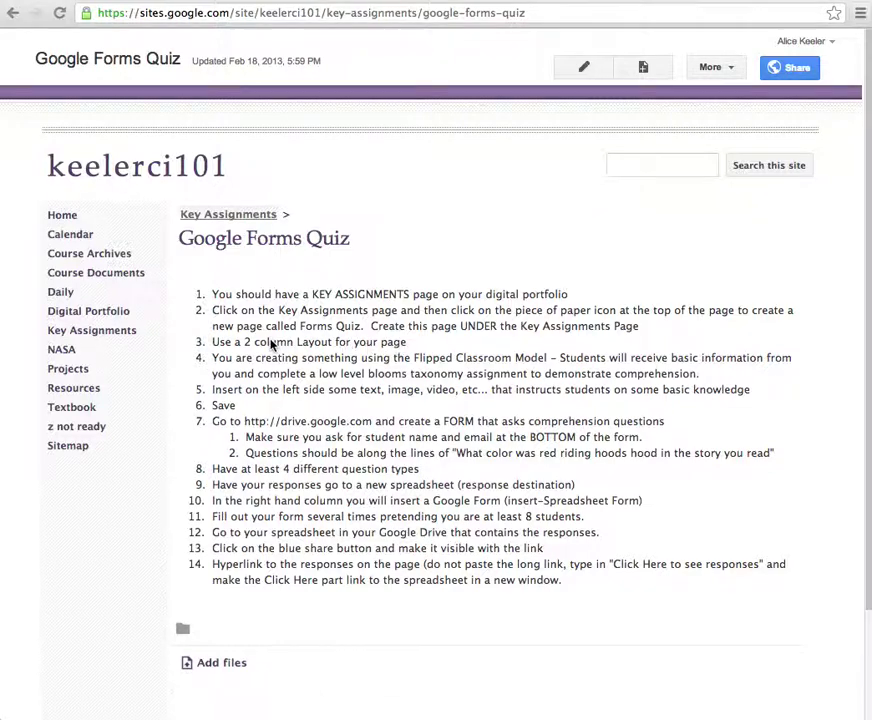
# - Highlight the assignment instructions on layout, flipped classroom, content, student details, question types and spreadsheet
pyautogui.moveTo(247, 342); pyautogui.dragTo(406, 341)
pyautogui.moveTo(325, 358); pyautogui.dragTo(503, 369)
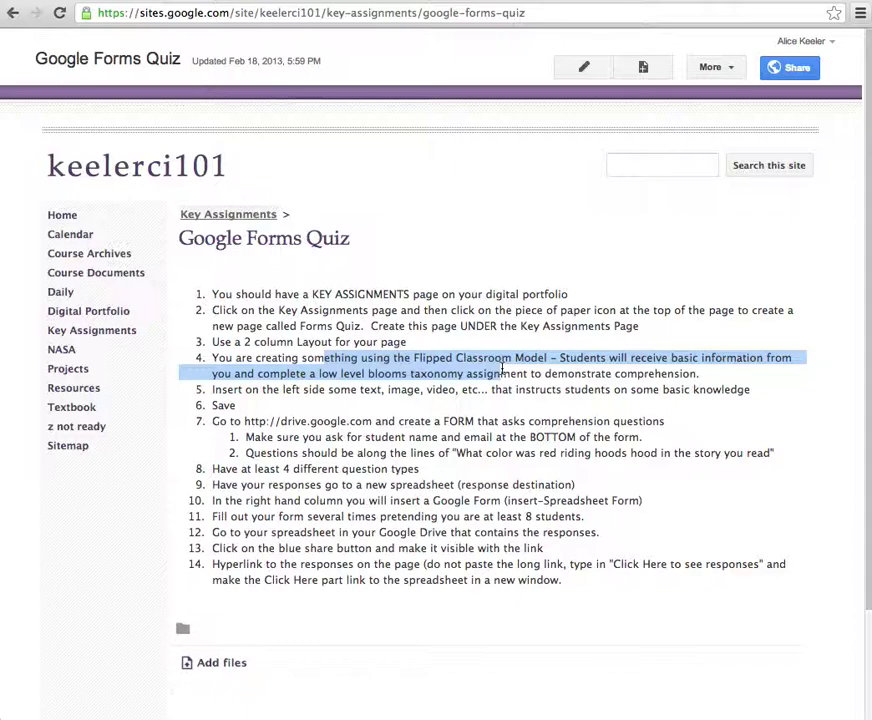
pyautogui.click(503, 369)
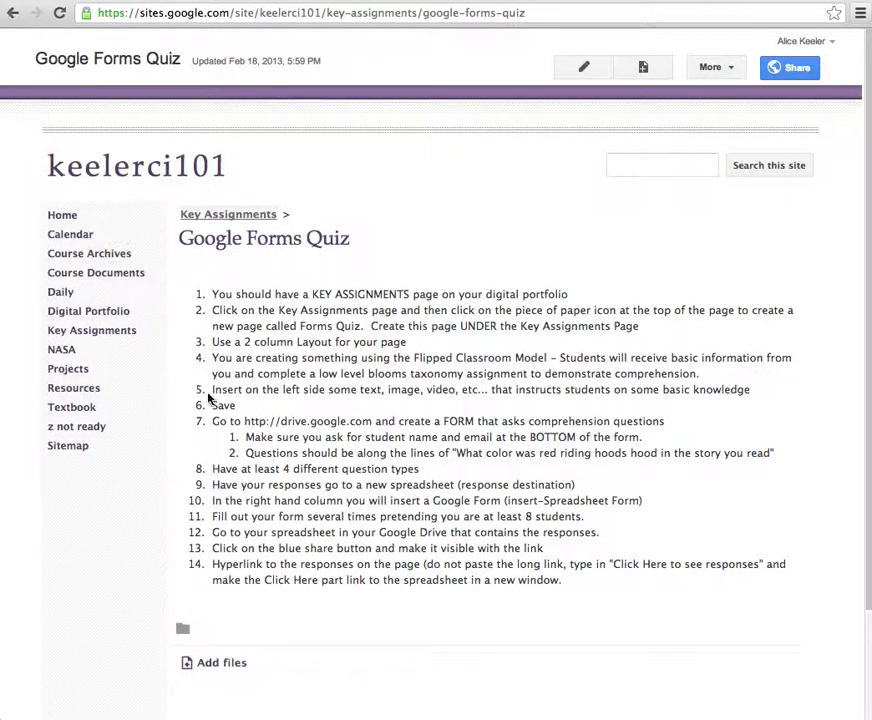
pyautogui.moveTo(209, 398); pyautogui.dragTo(752, 393)
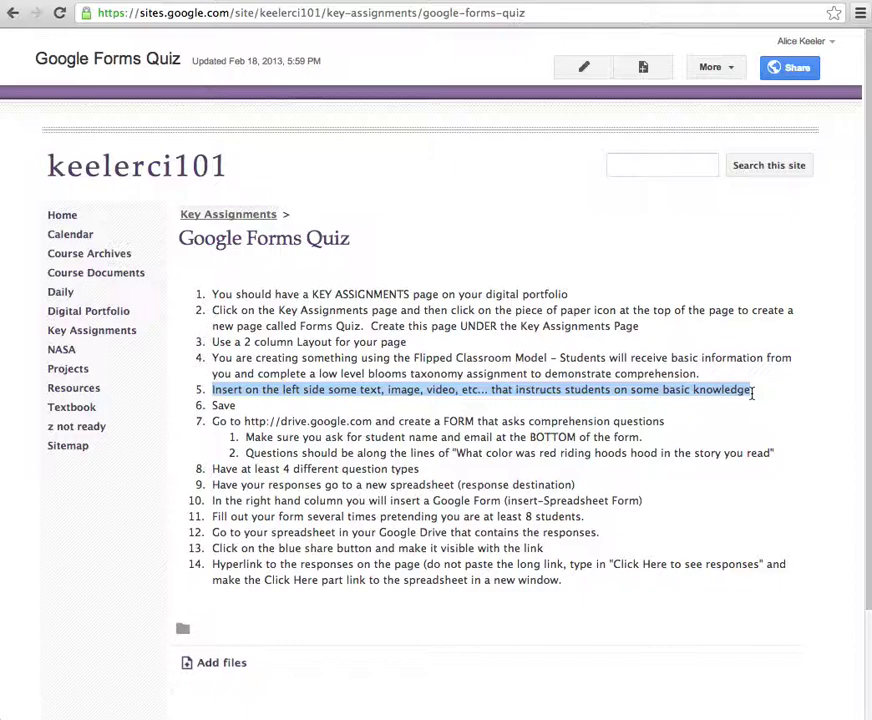
pyautogui.click(437, 478)
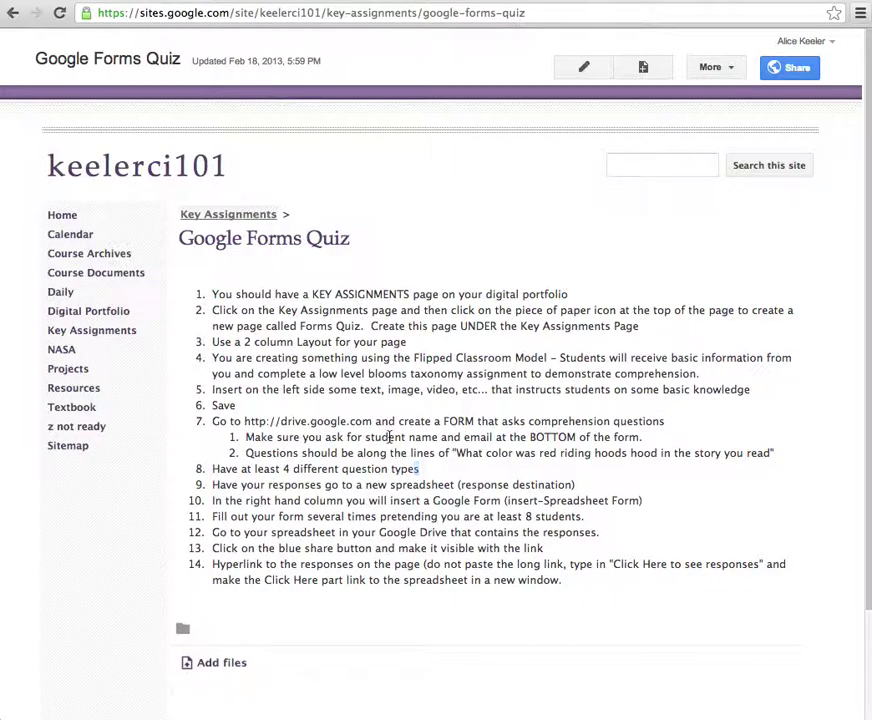
pyautogui.moveTo(388, 437); pyautogui.dragTo(642, 440)
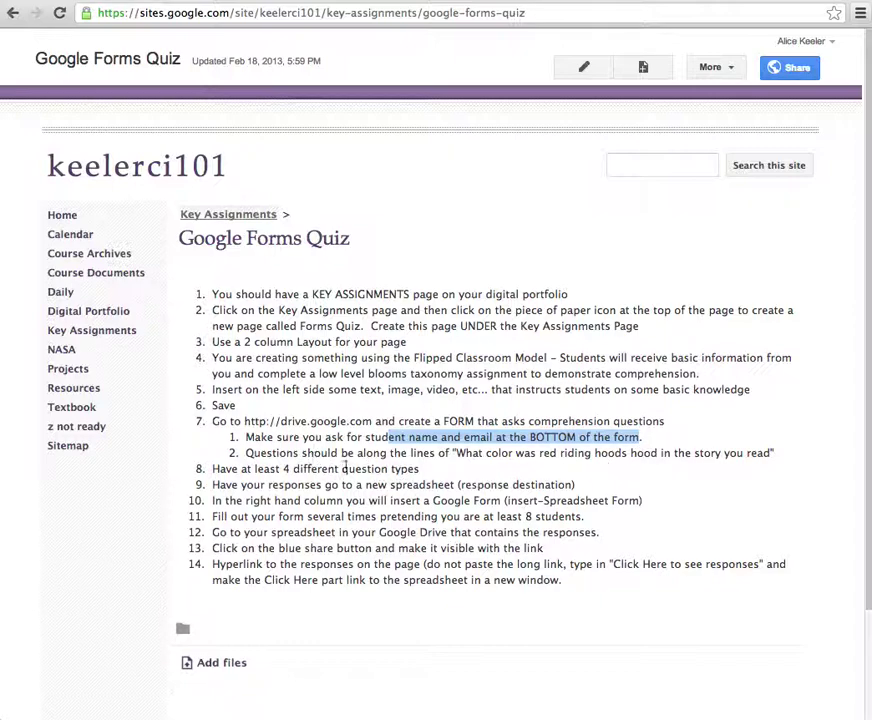
pyautogui.moveTo(287, 453); pyautogui.dragTo(776, 452)
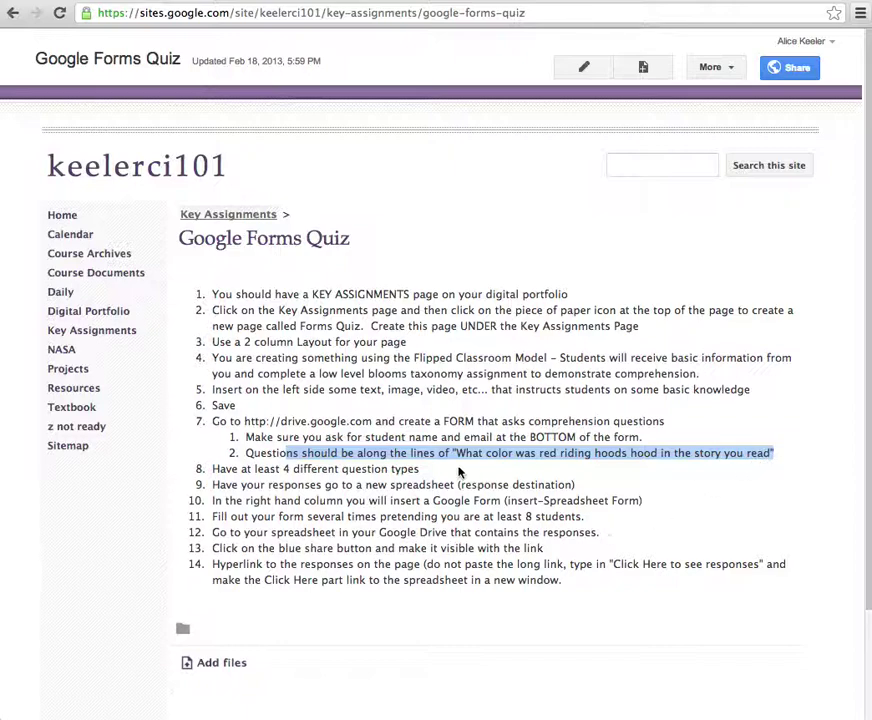
pyautogui.click(428, 478)
pyautogui.moveTo(428, 478); pyautogui.dragTo(208, 470)
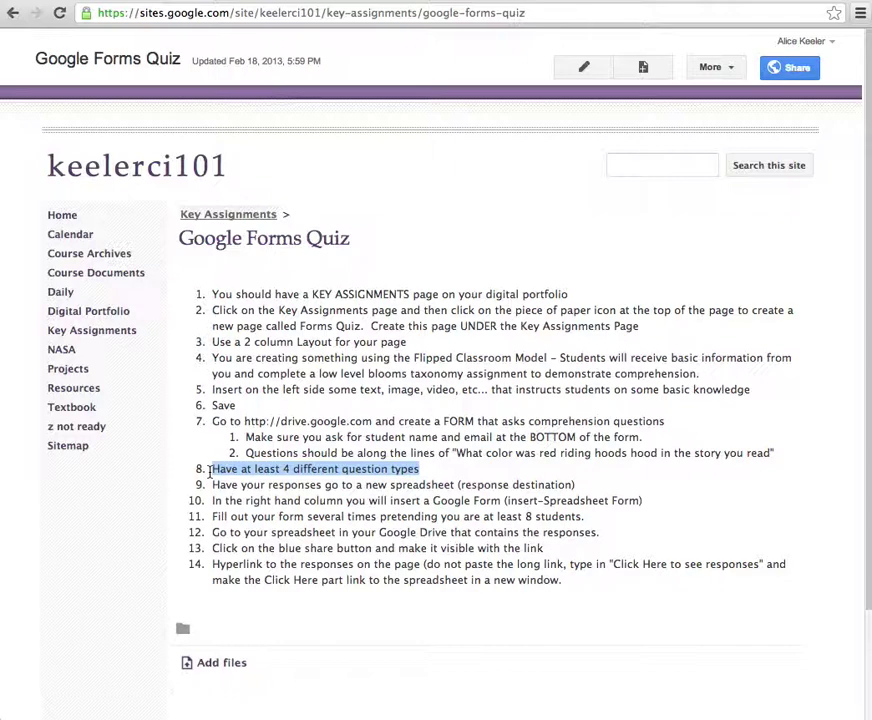
pyautogui.click(212, 494)
pyautogui.moveTo(212, 485); pyautogui.dragTo(582, 490)
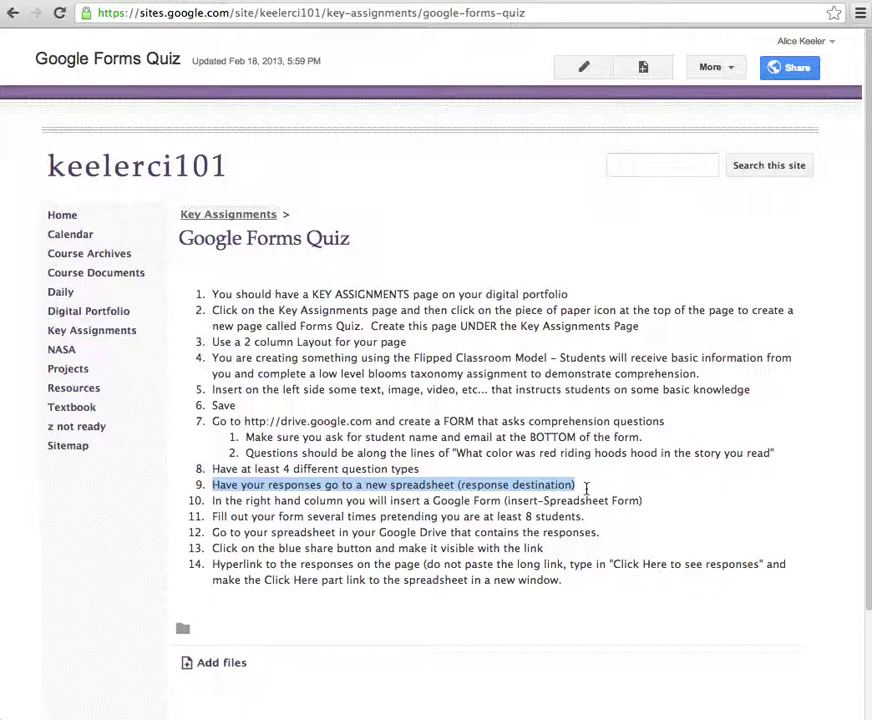
# - Highlight the instructions on embedding the form, filling it out, sharing the spreadsheet and linking responses
pyautogui.moveTo(214, 500); pyautogui.dragTo(213, 500)
pyautogui.keyDown('shift'); pyautogui.click(601, 516); pyautogui.keyUp('shift')
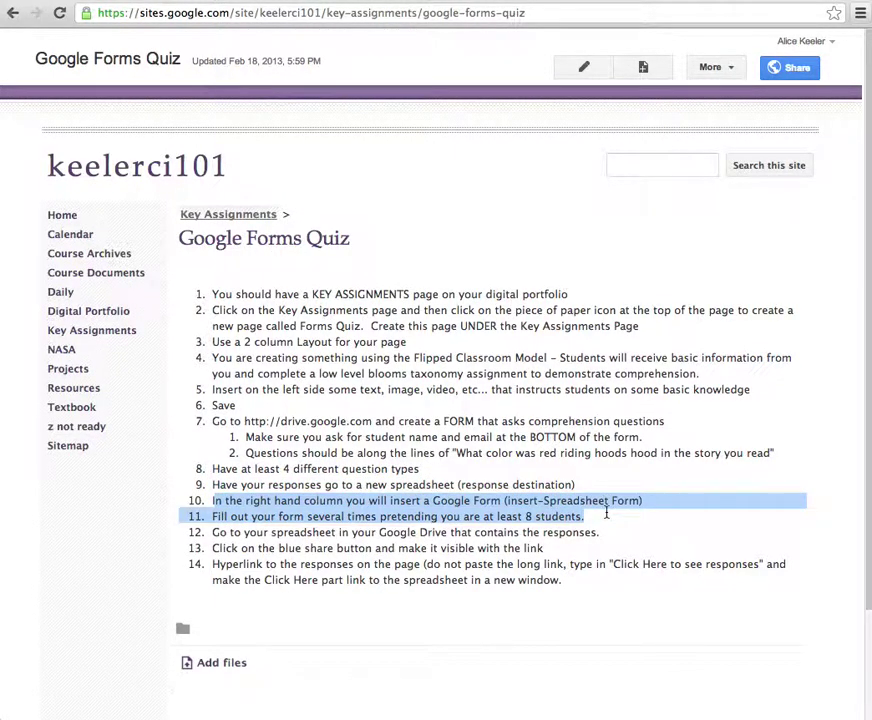
pyautogui.click(600, 496)
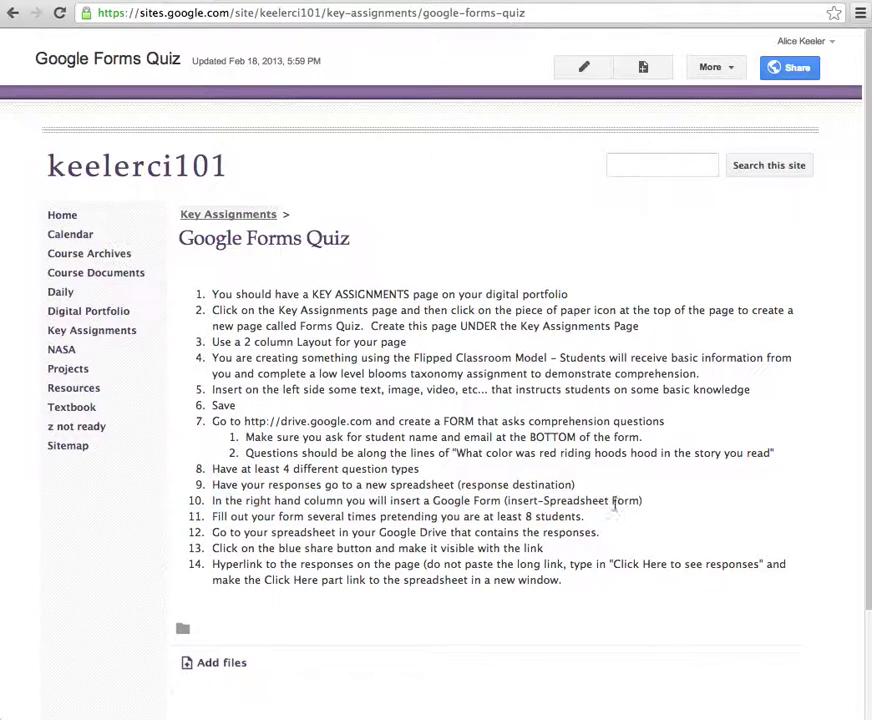
pyautogui.moveTo(586, 521); pyautogui.dragTo(455, 500)
pyautogui.click(250, 521)
pyautogui.tripleClick(214, 518)
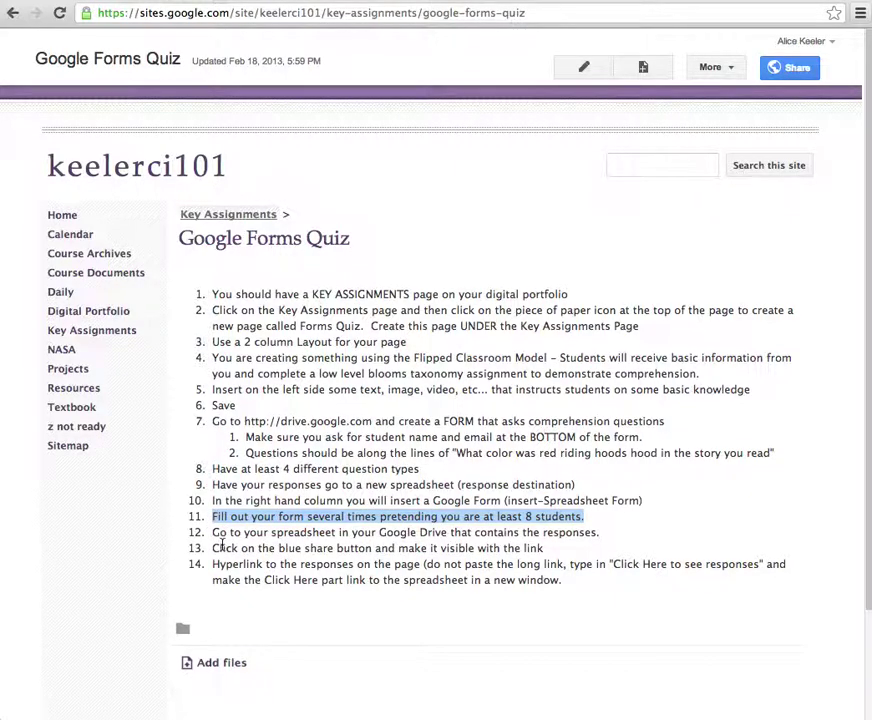
pyautogui.moveTo(216, 532); pyautogui.dragTo(590, 543)
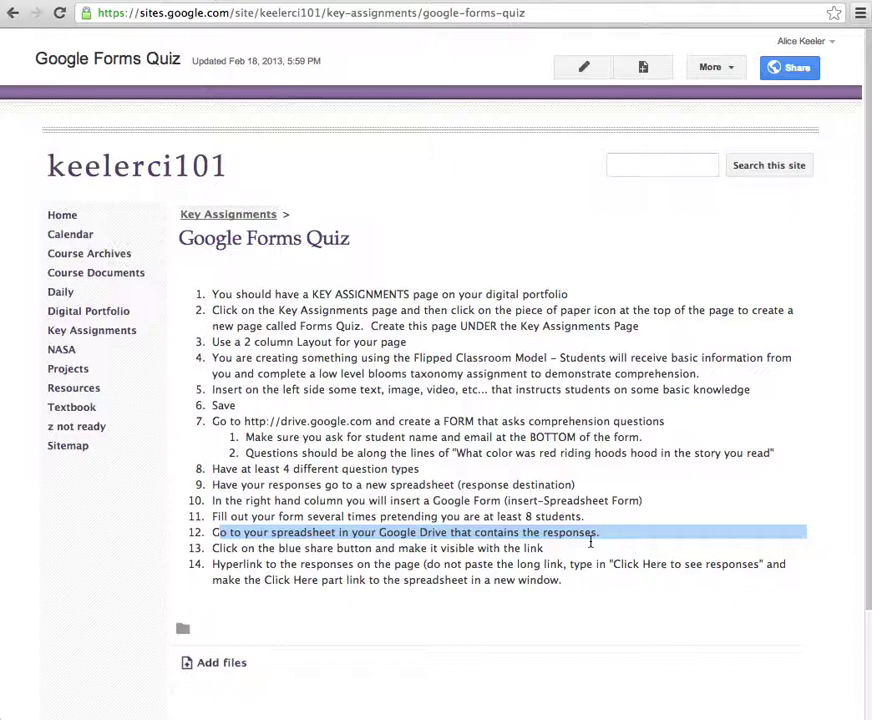
pyautogui.moveTo(570, 547); pyautogui.dragTo(210, 548)
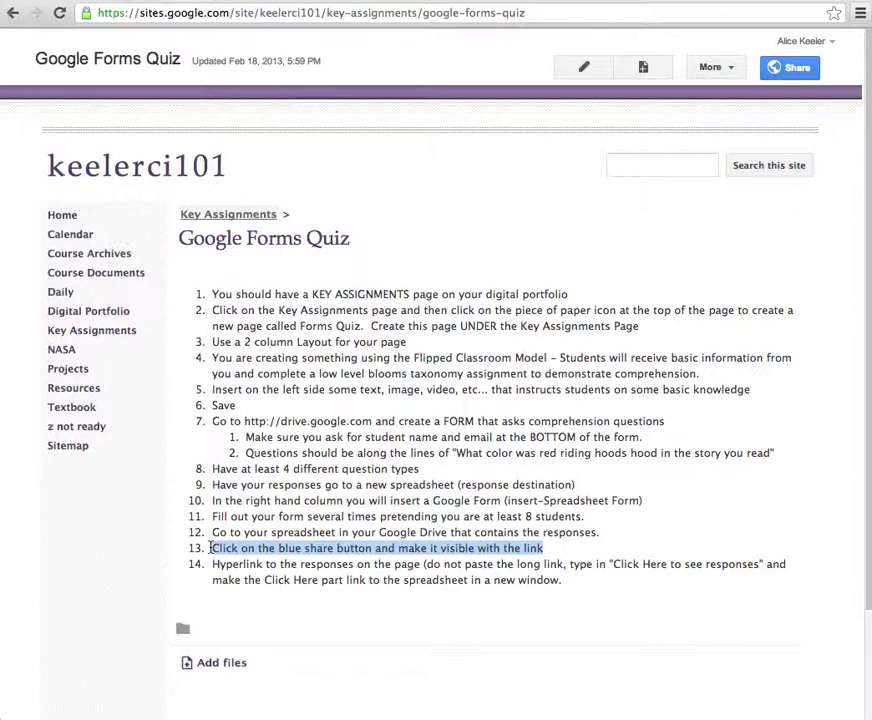
pyautogui.moveTo(211, 564); pyautogui.dragTo(594, 582)
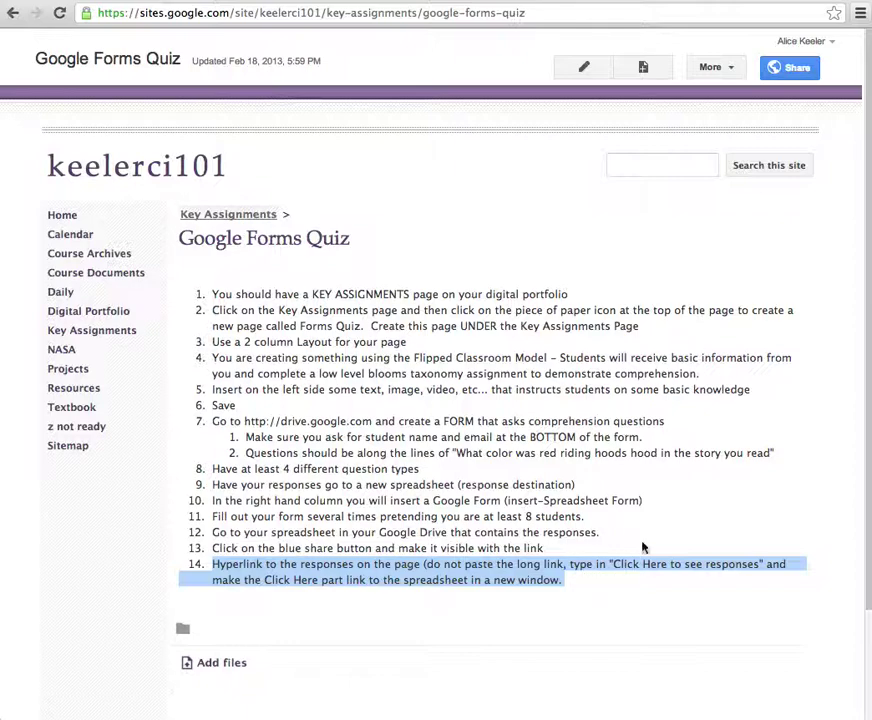
# - Switch to My Drive and open the CREATE new-item menu
pyautogui.click(605, 471)
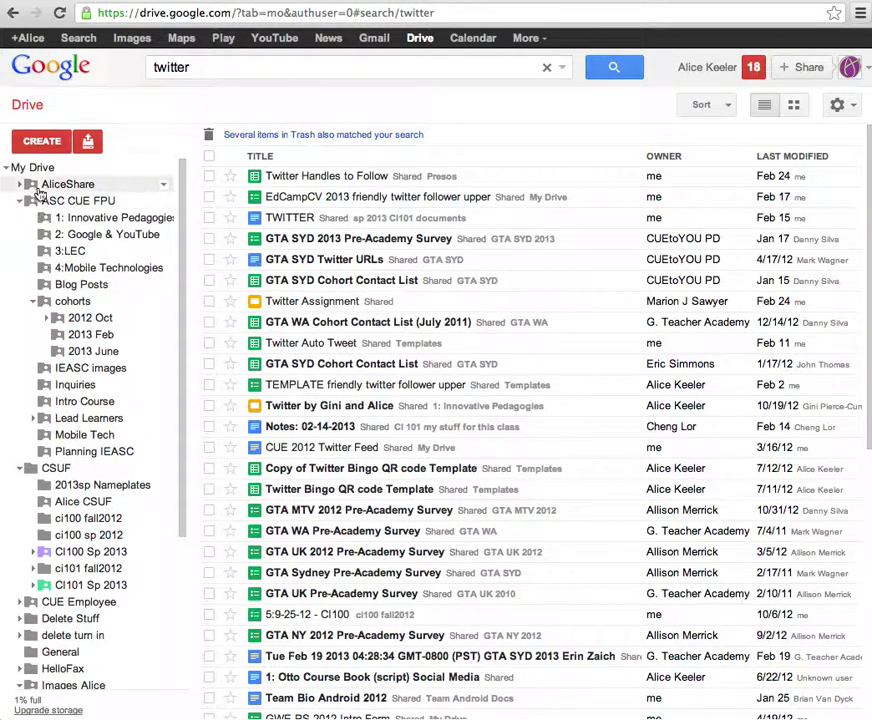
pyautogui.click(43, 168)
pyautogui.click(52, 141)
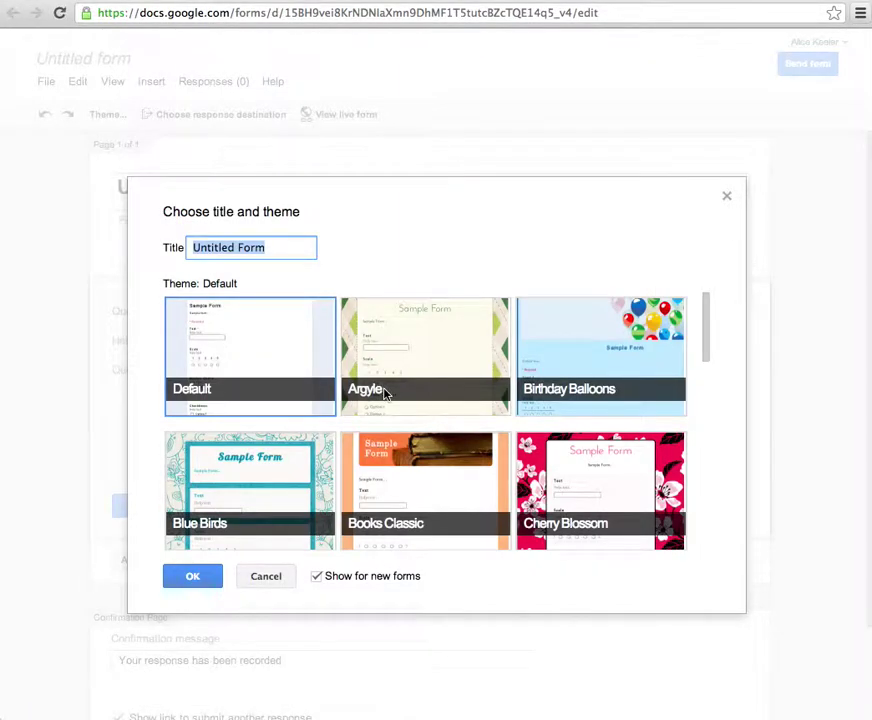
# - Title the new form 'Google Form Quiz (delete)' and apply the Fish theme
pyautogui.write('Googl')
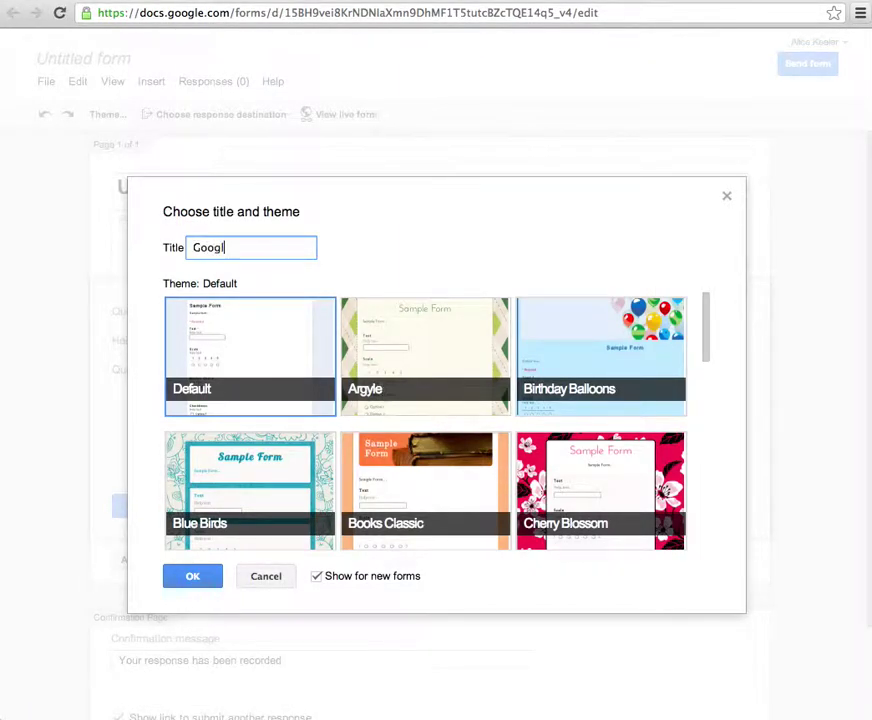
pyautogui.write('e Form Quiz (delete')
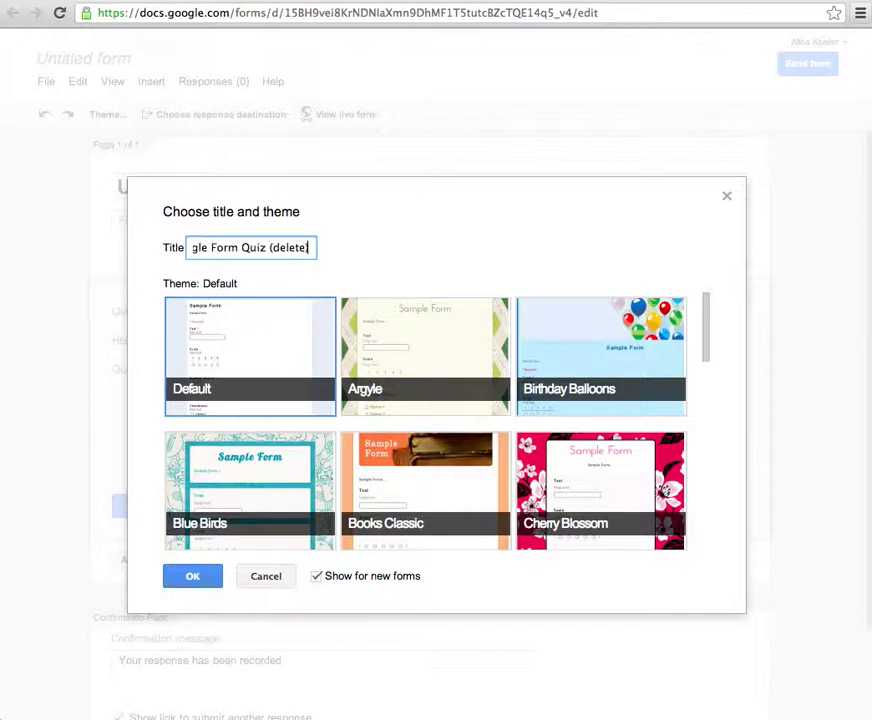
pyautogui.scroll(-3, 531, 411)
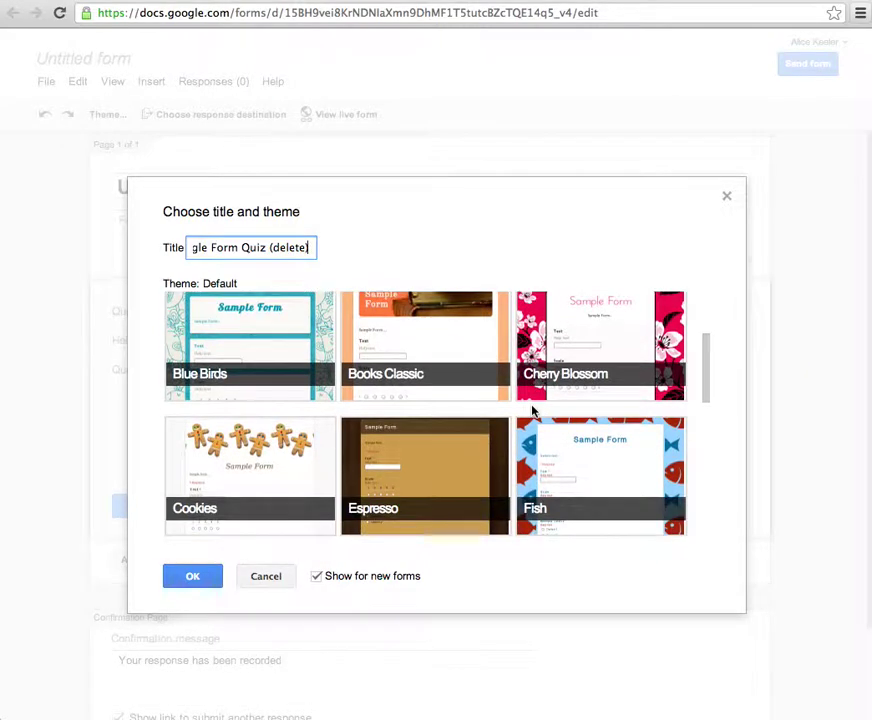
pyautogui.scroll(-6, 531, 411)
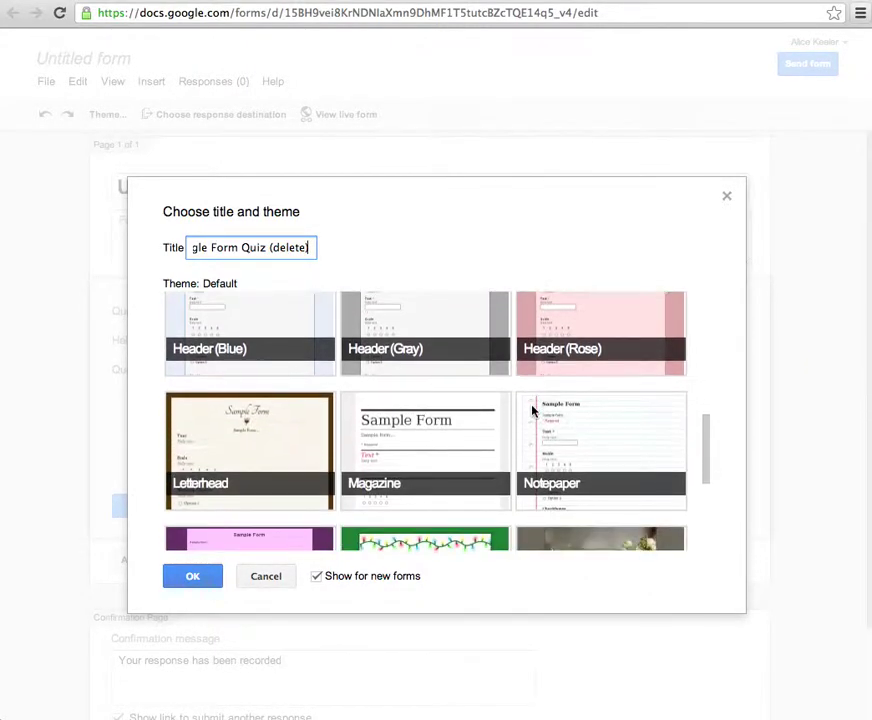
pyautogui.scroll(-2, 532, 410)
pyautogui.scroll(5, 531, 409)
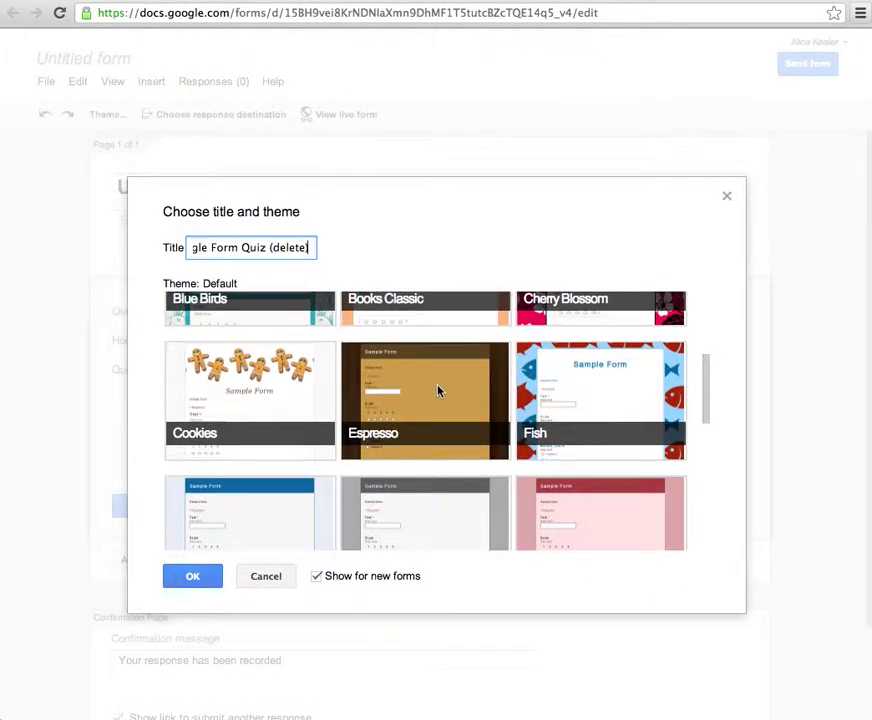
pyautogui.click(433, 392)
pyautogui.click(559, 416)
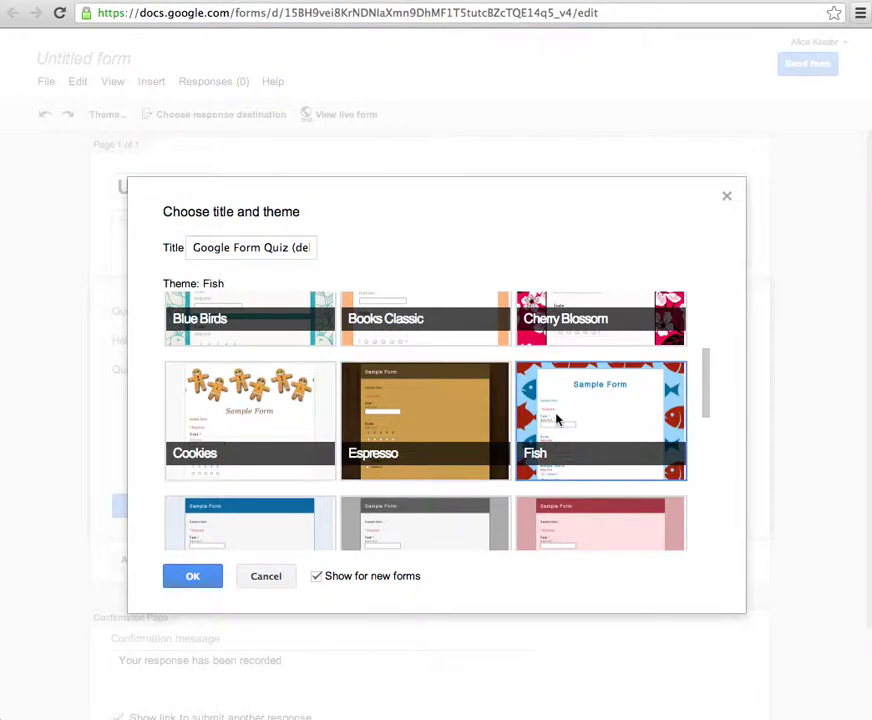
pyautogui.click(194, 577)
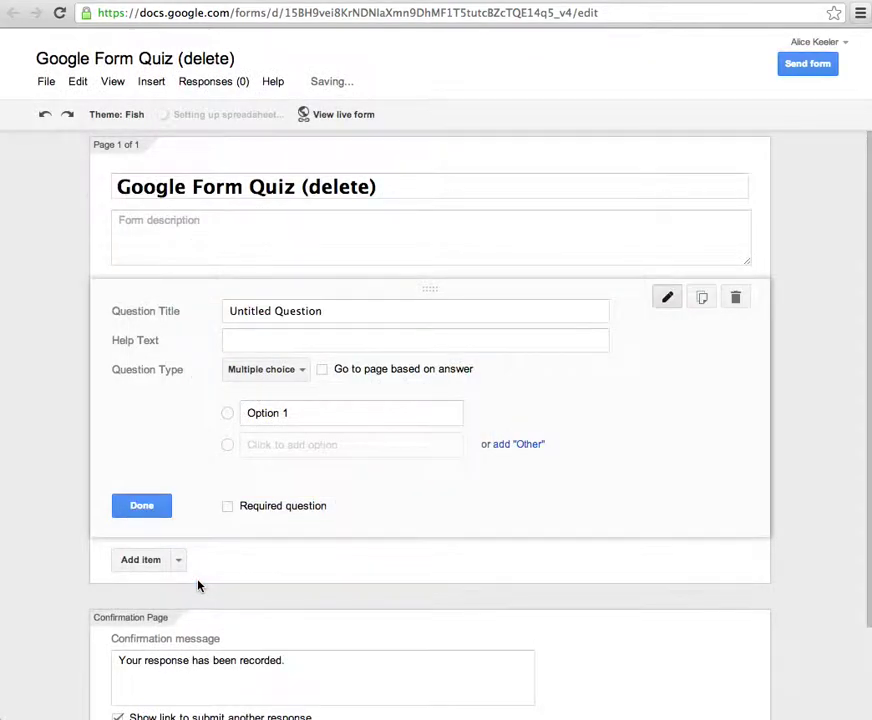
# - Title the first question 'What is a shape with 3 sides' and make it multiple choice
pyautogui.click(337, 310)
pyautogui.moveTo(337, 310); pyautogui.dragTo(218, 306)
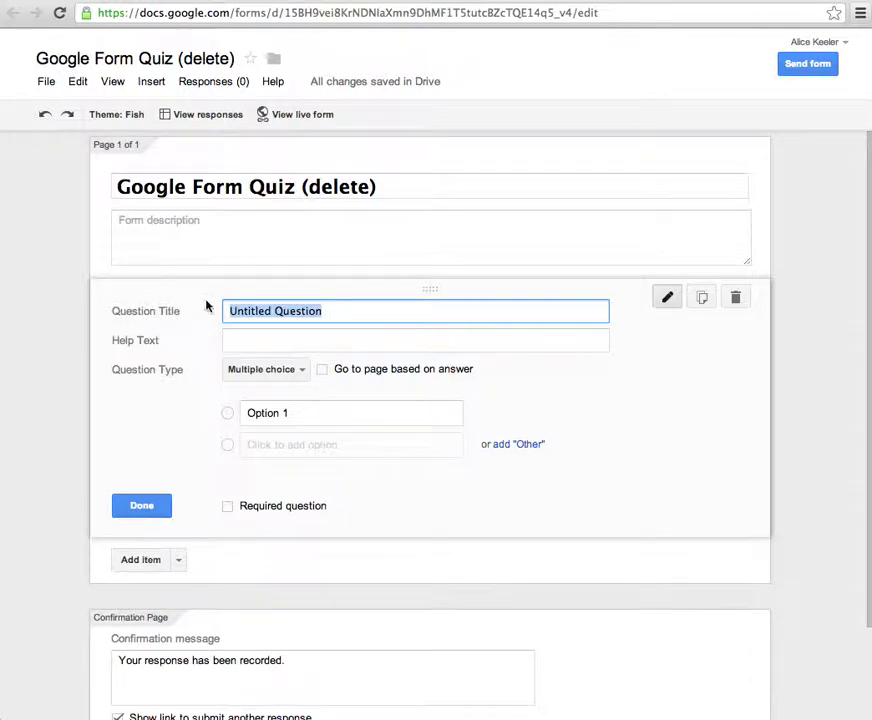
pyautogui.click(270, 372)
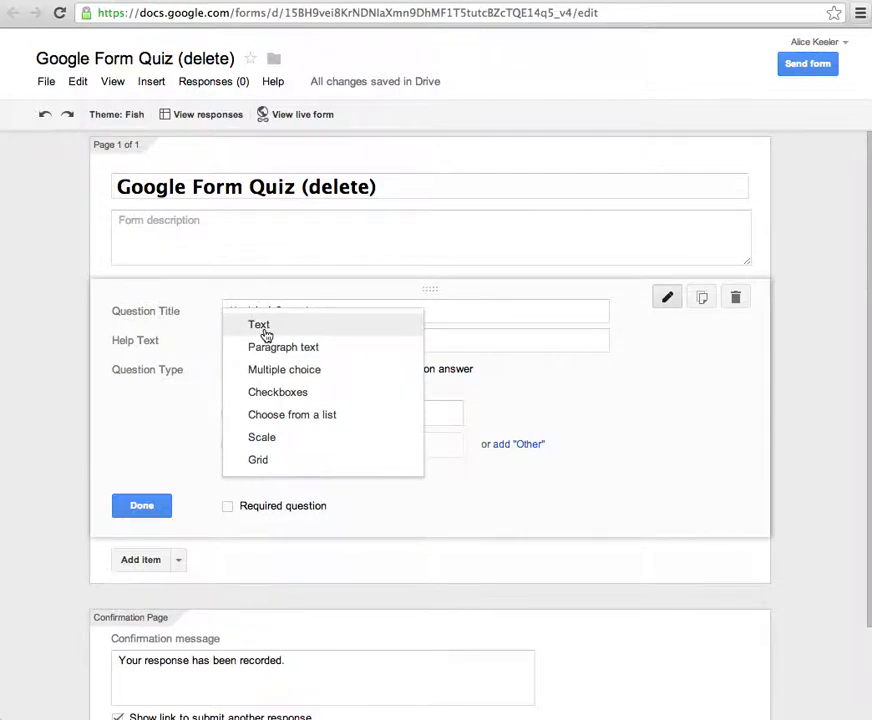
pyautogui.click(262, 328)
pyautogui.moveTo(322, 311); pyautogui.dragTo(213, 311)
pyautogui.write('What is a shape with 3 sides?')
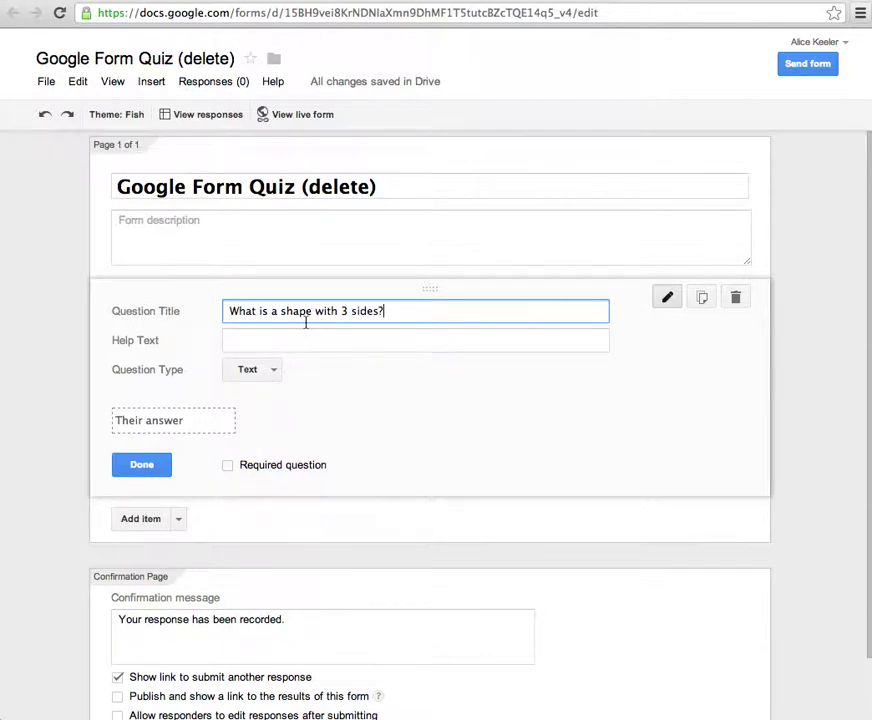
pyautogui.click(268, 368)
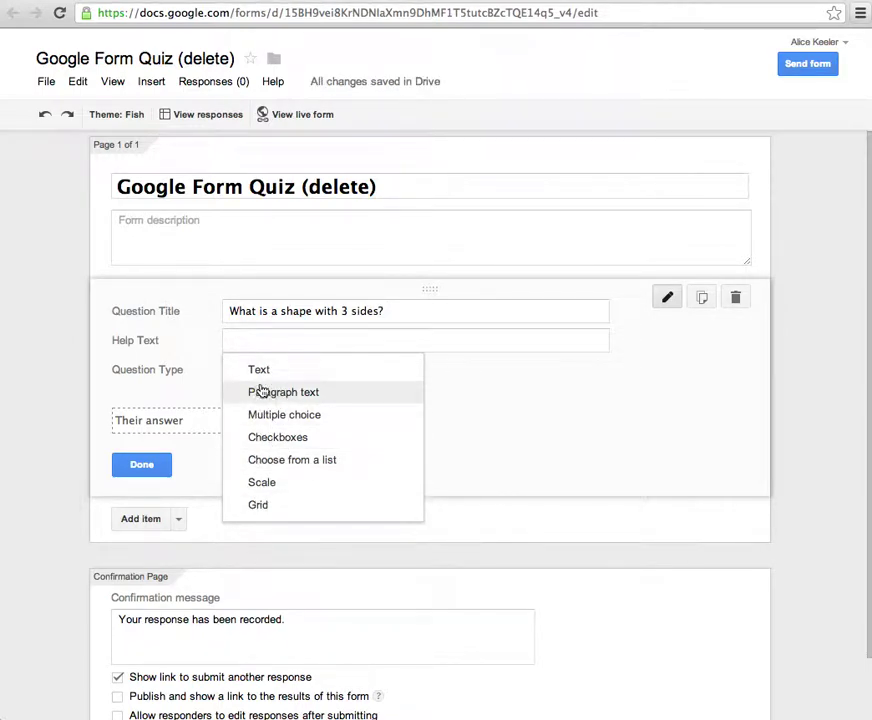
pyautogui.click(305, 372)
pyautogui.click(283, 345)
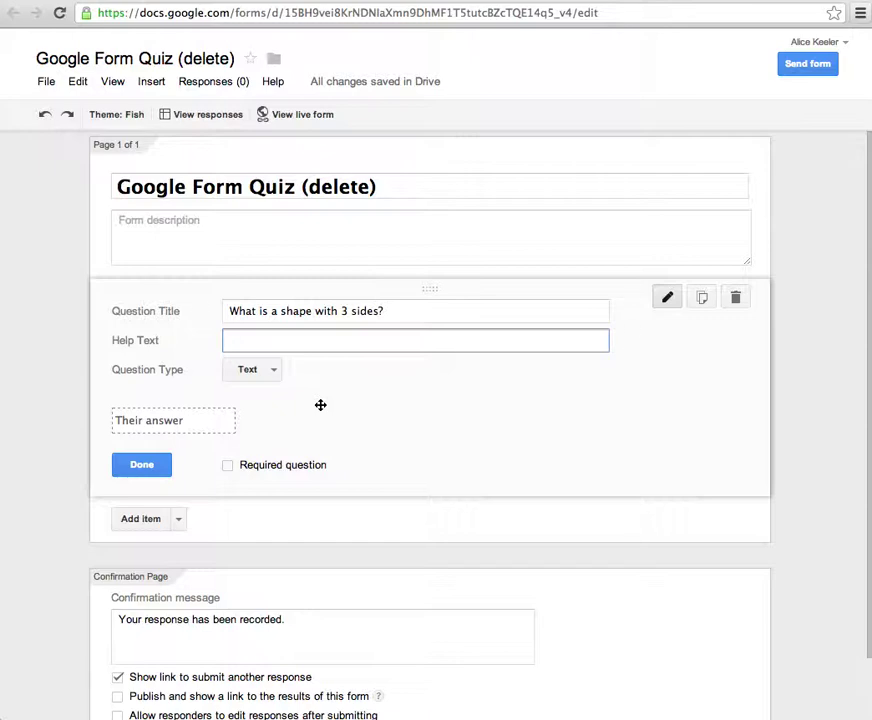
pyautogui.click(255, 370)
pyautogui.click(264, 415)
# - Enter the options Square, Line, Triangle, Circle and Hexagon, then finish the question
pyautogui.write('Square')
pyautogui.press('Return')
pyautogui.write('Line')
pyautogui.press('Return')
pyautogui.write('Triangle')
pyautogui.press('Return')
pyautogui.write('Circle')
pyautogui.press('Return')
pyautogui.write('Hexago')
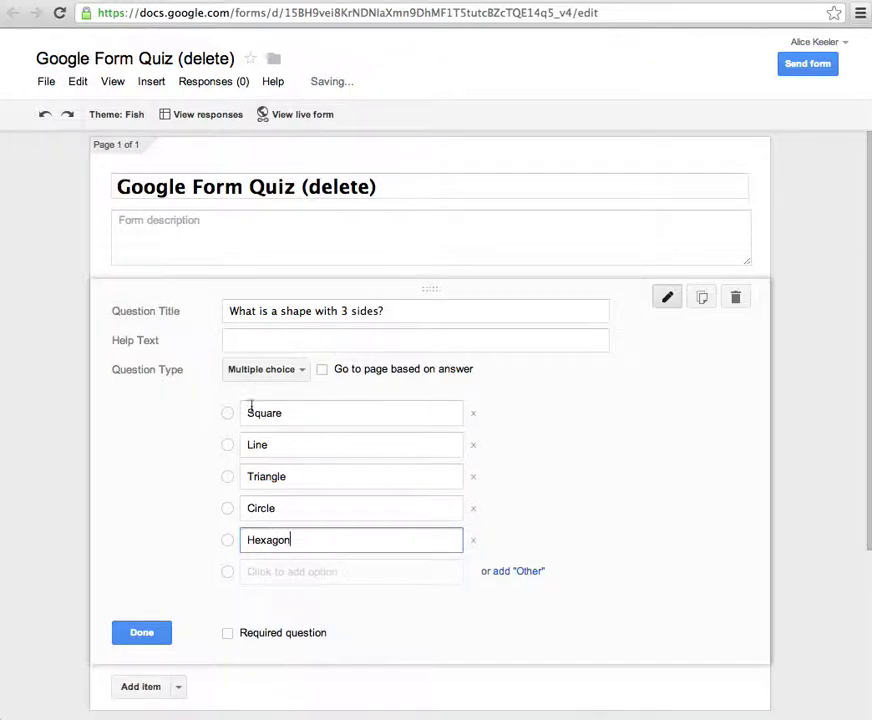
pyautogui.click(229, 636)
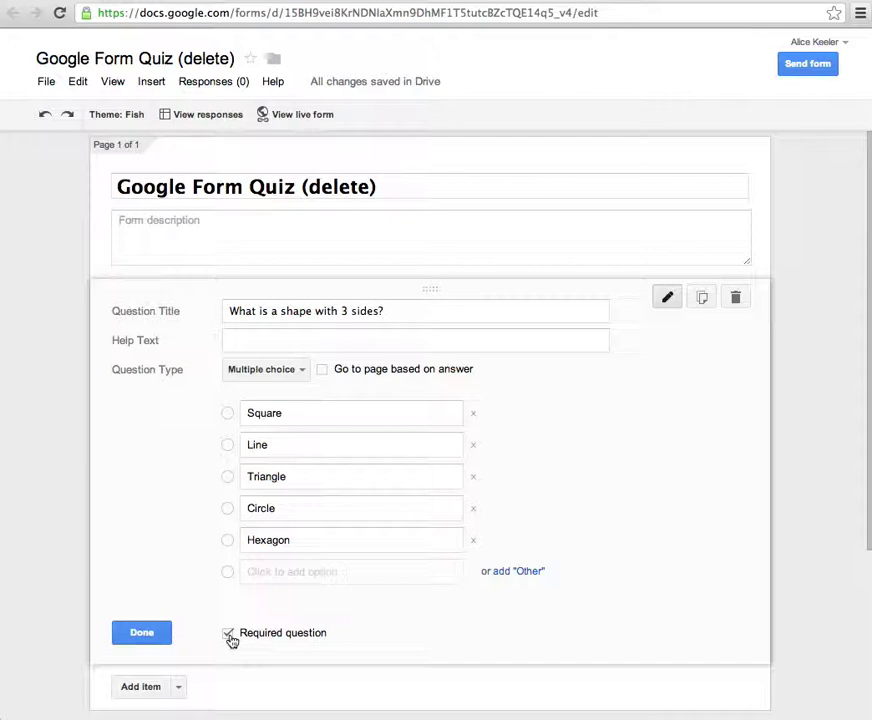
pyautogui.click(137, 640)
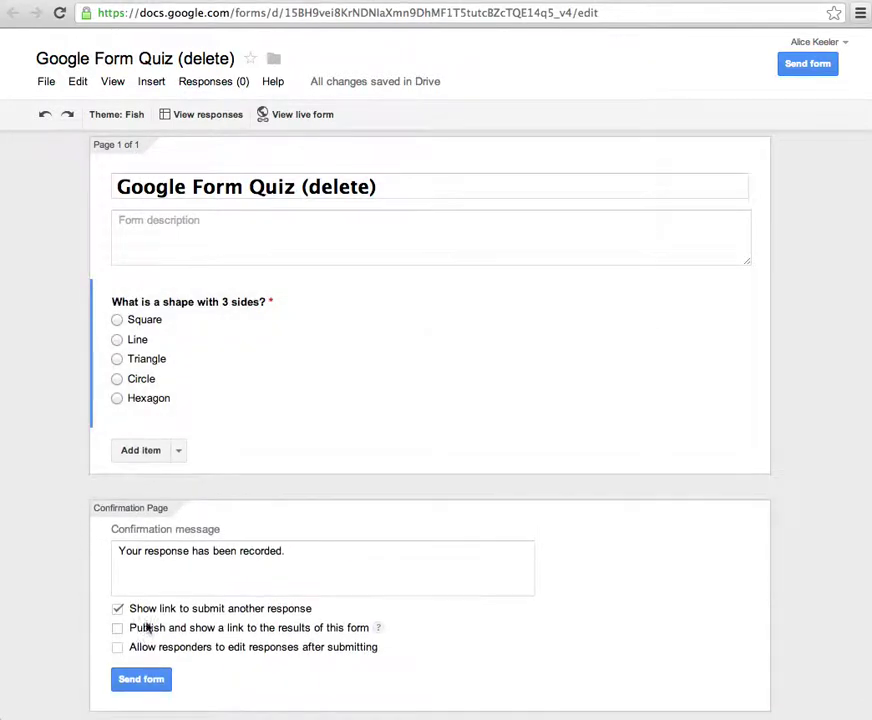
# - Add a required text question about cylinder shapes, hinting at objects seen around the house
pyautogui.click(178, 452)
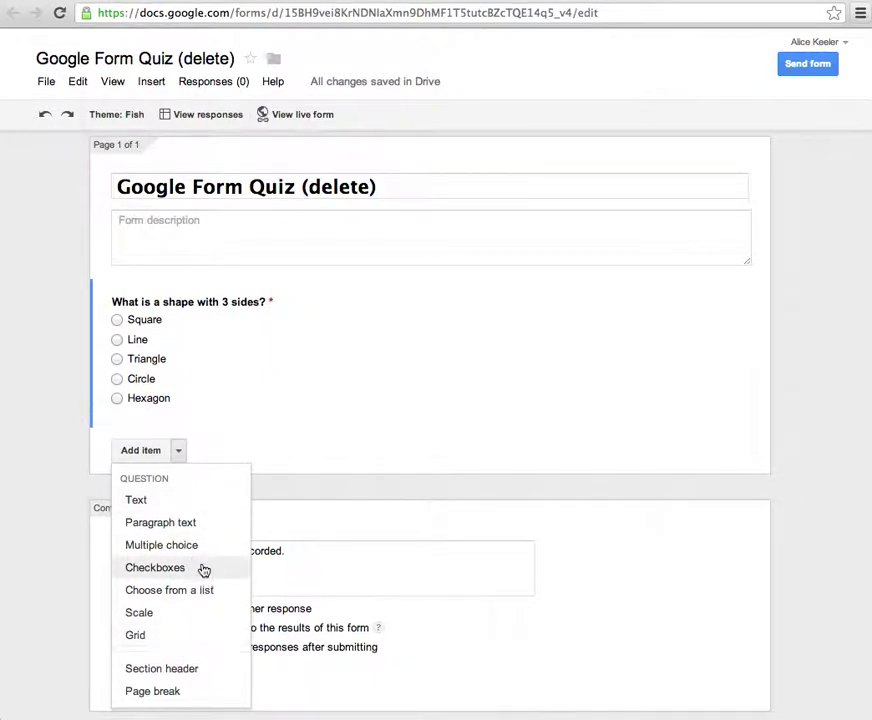
pyautogui.click(190, 505)
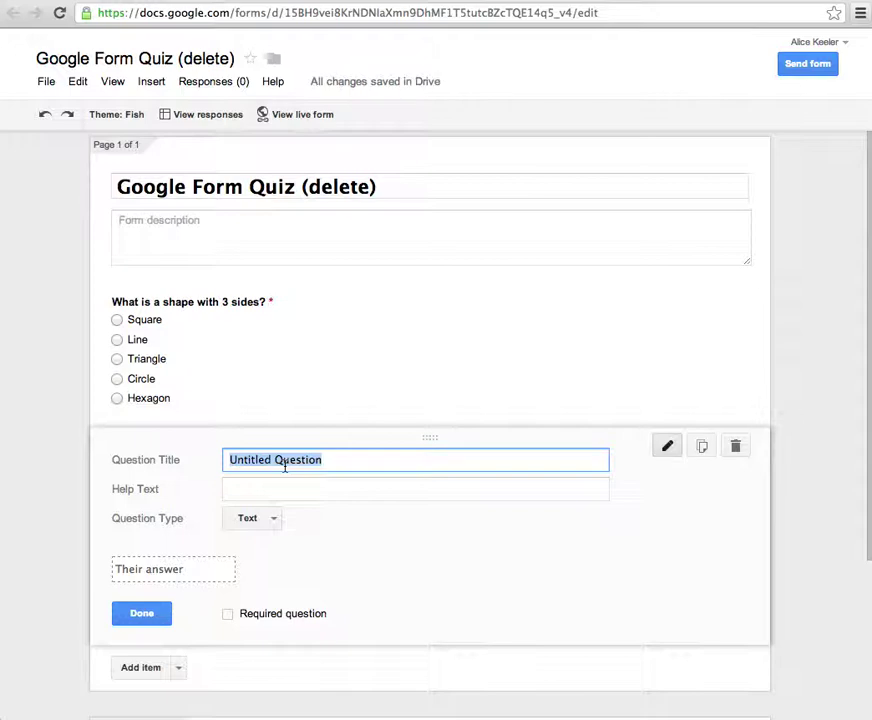
pyautogui.write('Name something that i')
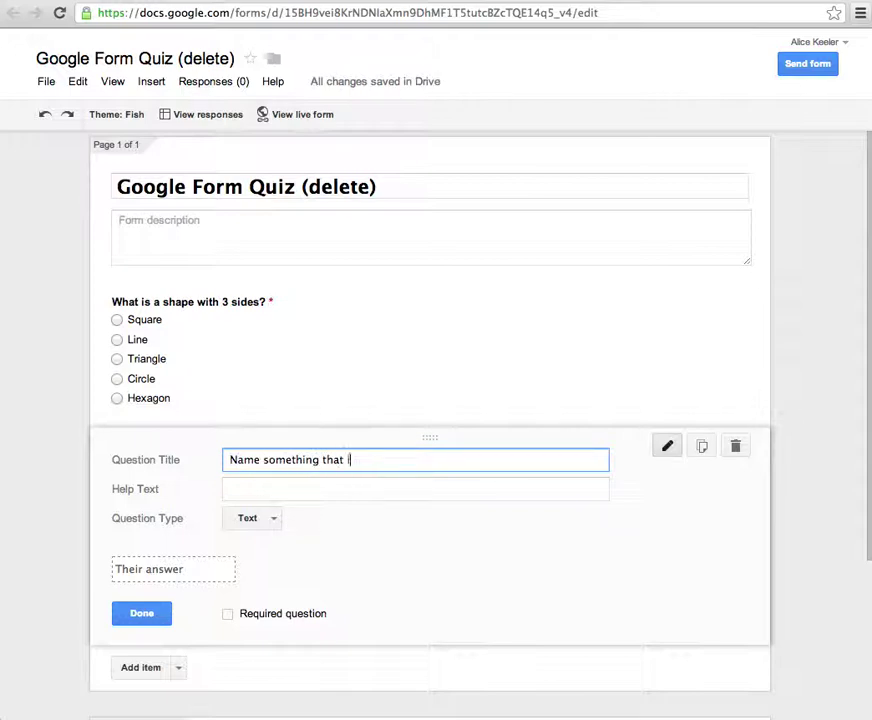
pyautogui.write('s in the shape of ')
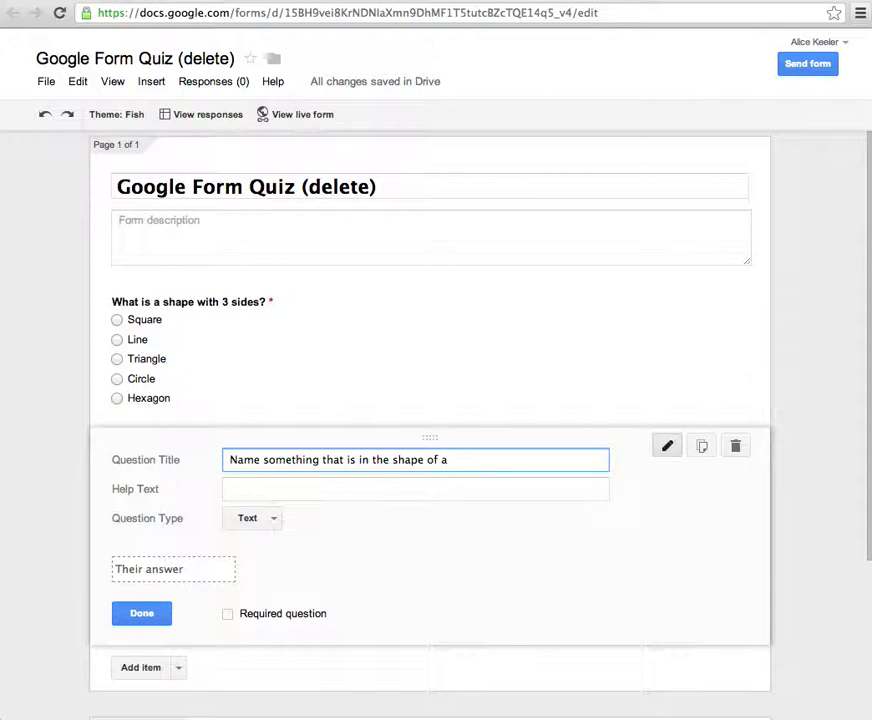
pyautogui.write('a cylinder')
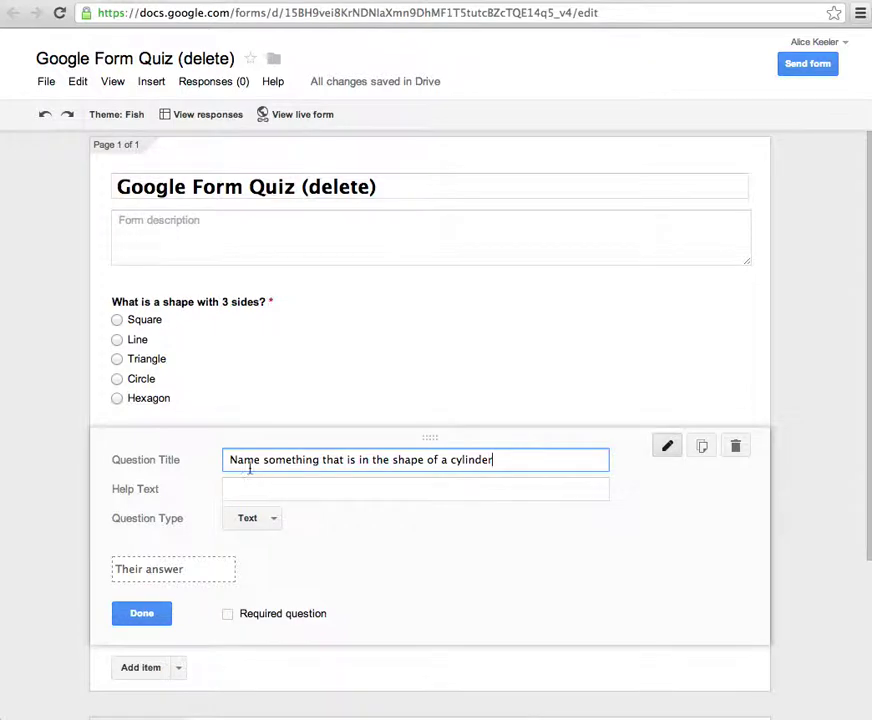
pyautogui.click(255, 519)
pyautogui.click(496, 529)
pyautogui.click(384, 489)
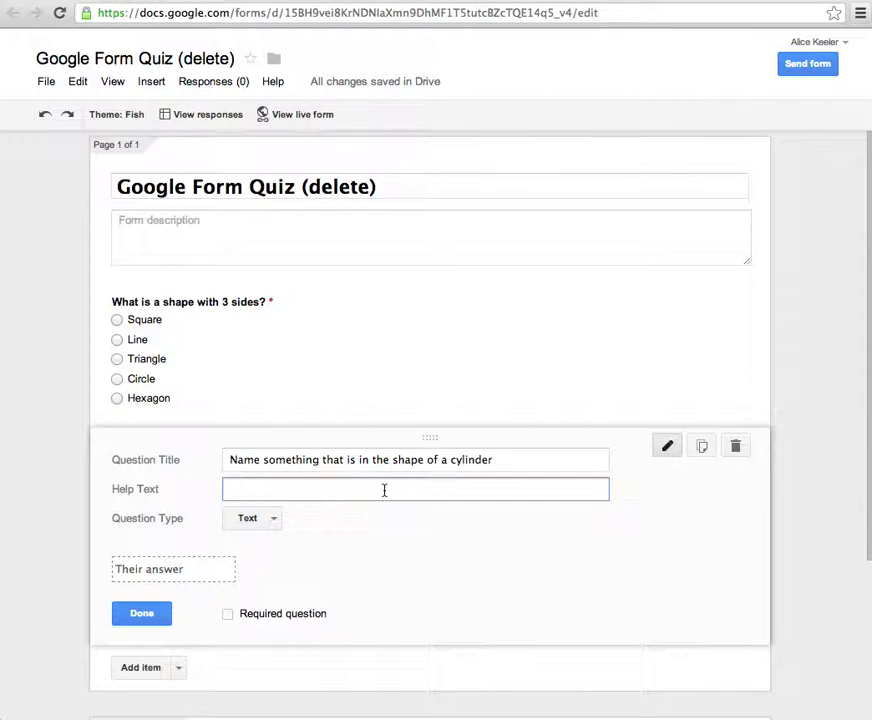
pyautogui.write('Think of something in your house')
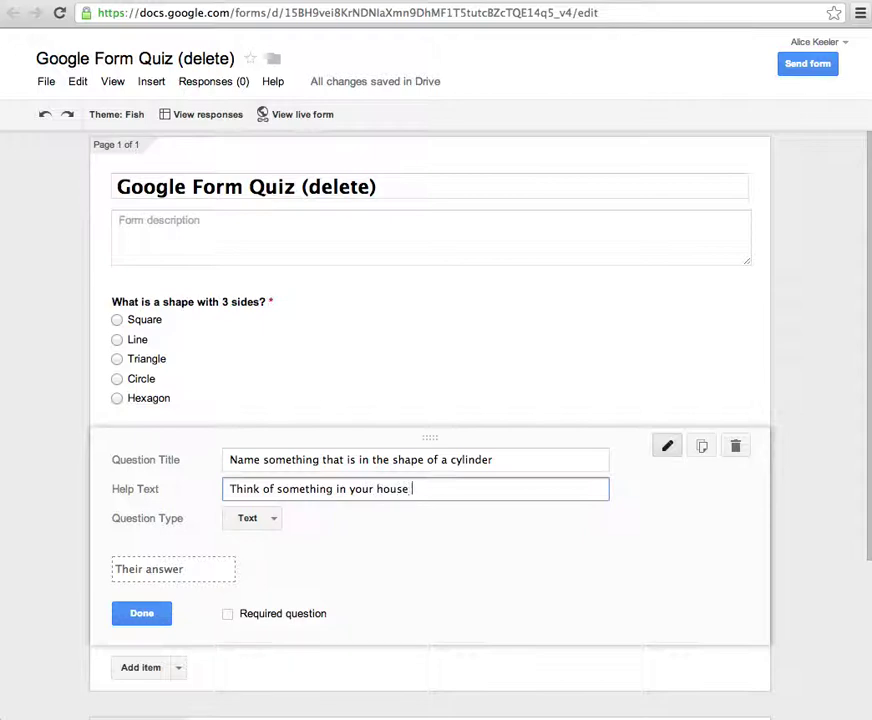
pyautogui.write(' or htthat you have seen')
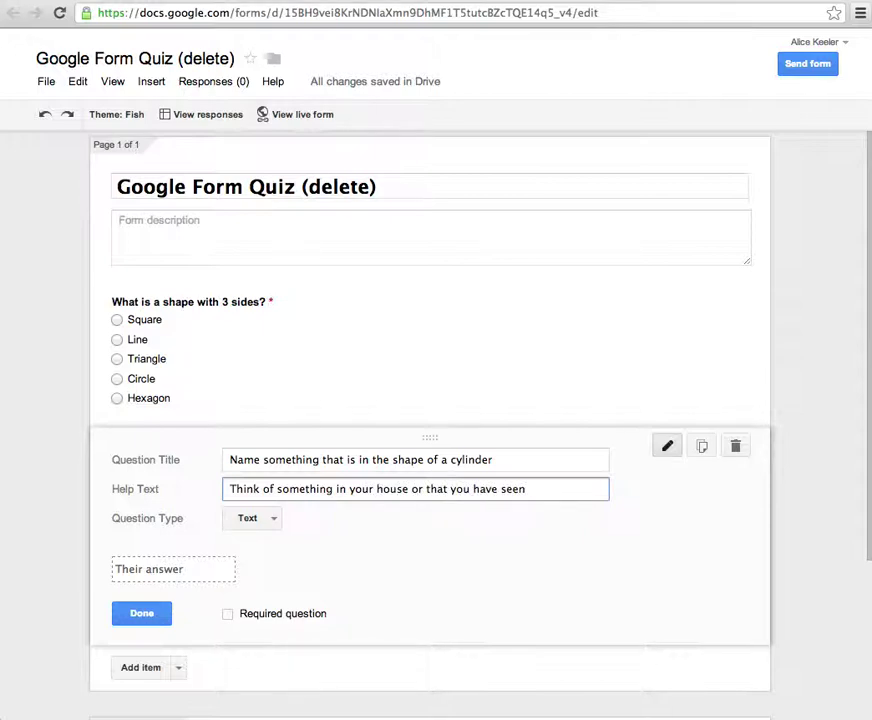
pyautogui.write(' that is in a cylinder shape')
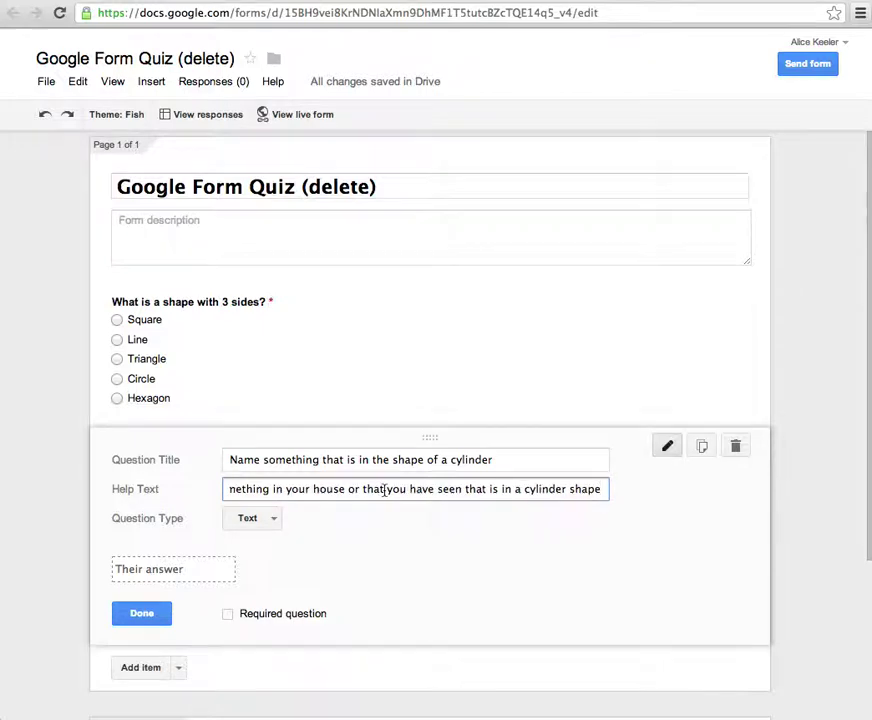
pyautogui.click(245, 619)
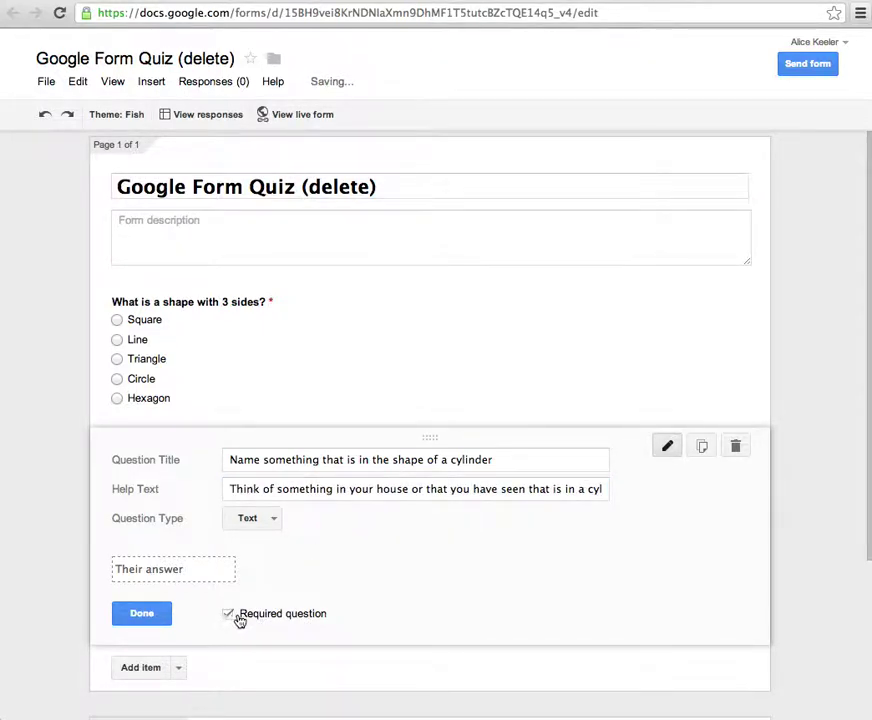
pyautogui.click(155, 618)
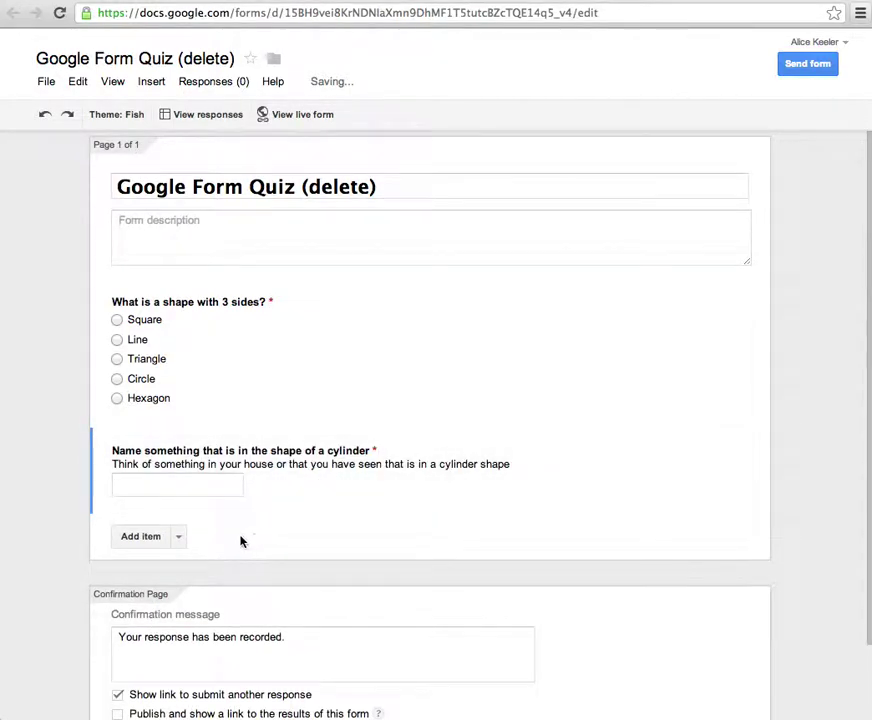
# - Add a paragraph question titled 'Describe something your mom cooks that has lots of different shapes'
pyautogui.click(179, 538)
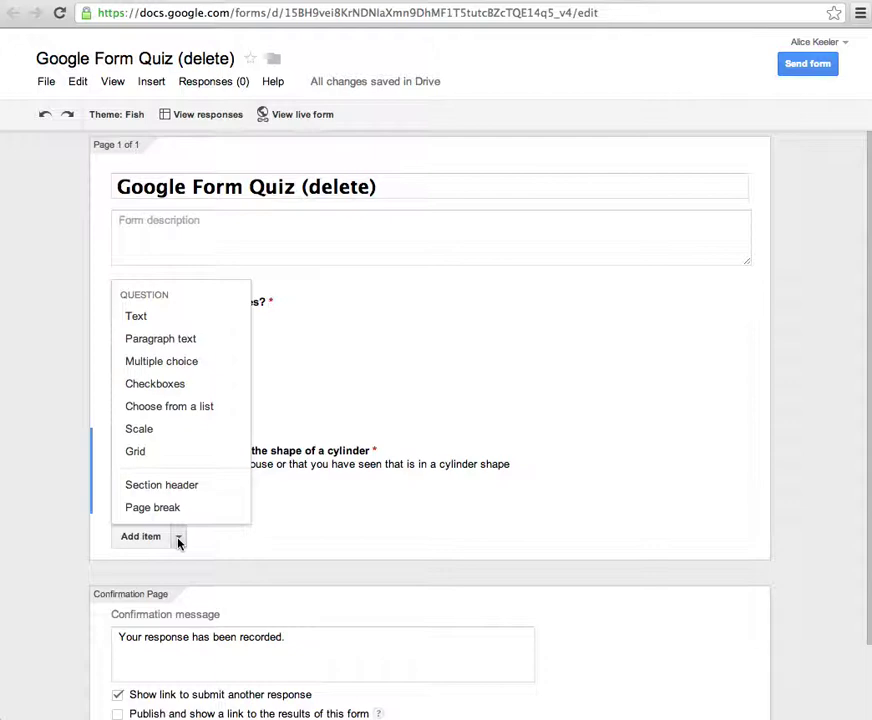
pyautogui.click(175, 340)
pyautogui.write('Dec')
pyautogui.press('BackSpace')
pyautogui.write('scribe')
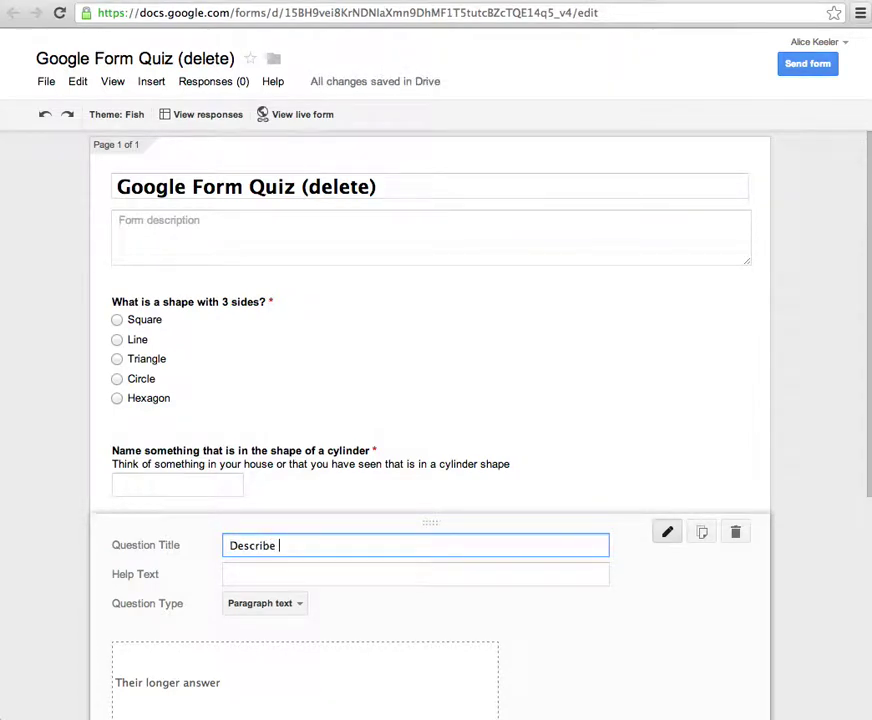
pyautogui.write(' a')
pyautogui.press('BackSpace')
pyautogui.write('so')
pyautogui.press('BackSpace')
pyautogui.press('BackSpace')
pyautogui.write('something your mom')
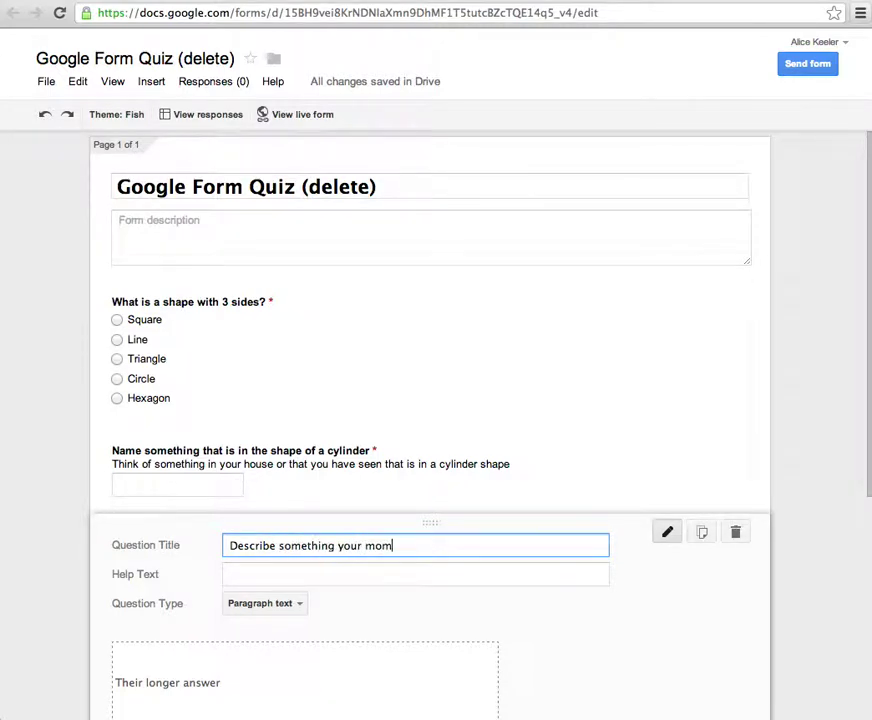
pyautogui.write(' cooks that has lo')
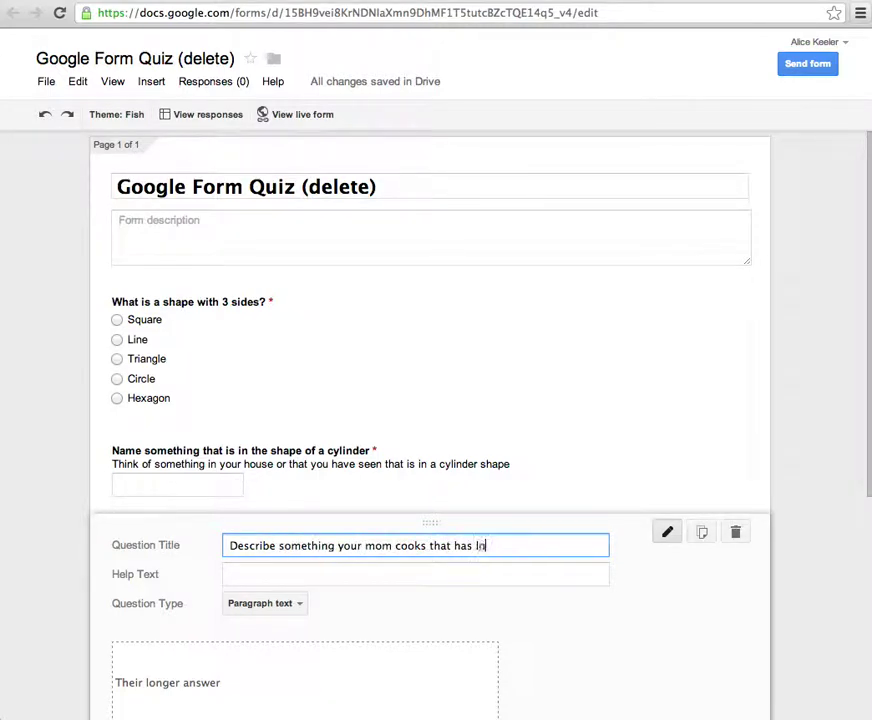
pyautogui.write('ts of different sah')
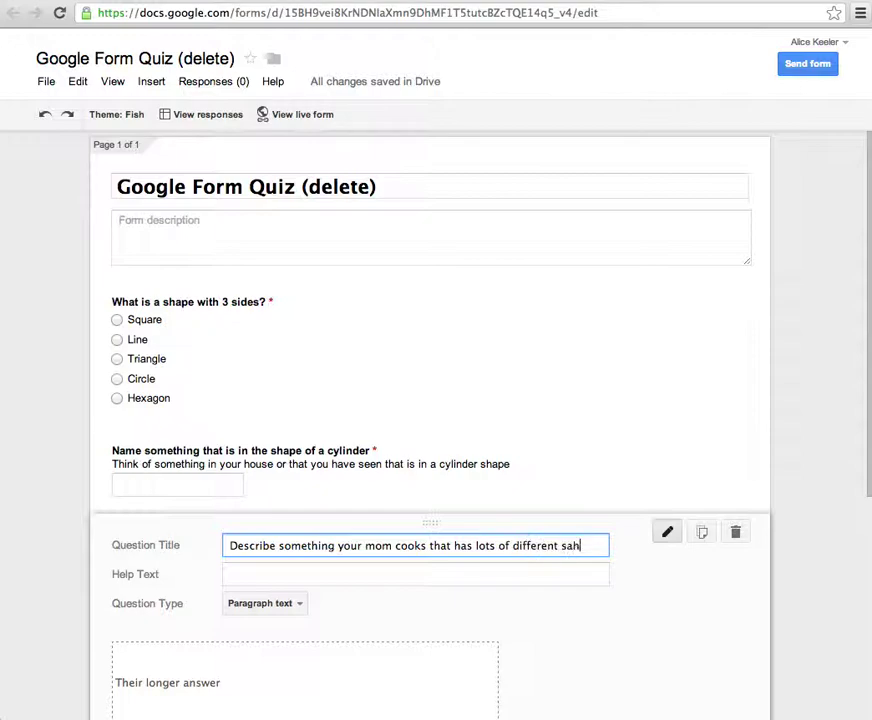
pyautogui.press('BackSpace')
pyautogui.press('BackSpace')
pyautogui.write('hapes')
# - Keep it as Paragraph text, mark it required and finish editing
pyautogui.scroll(-2, 541, 619)
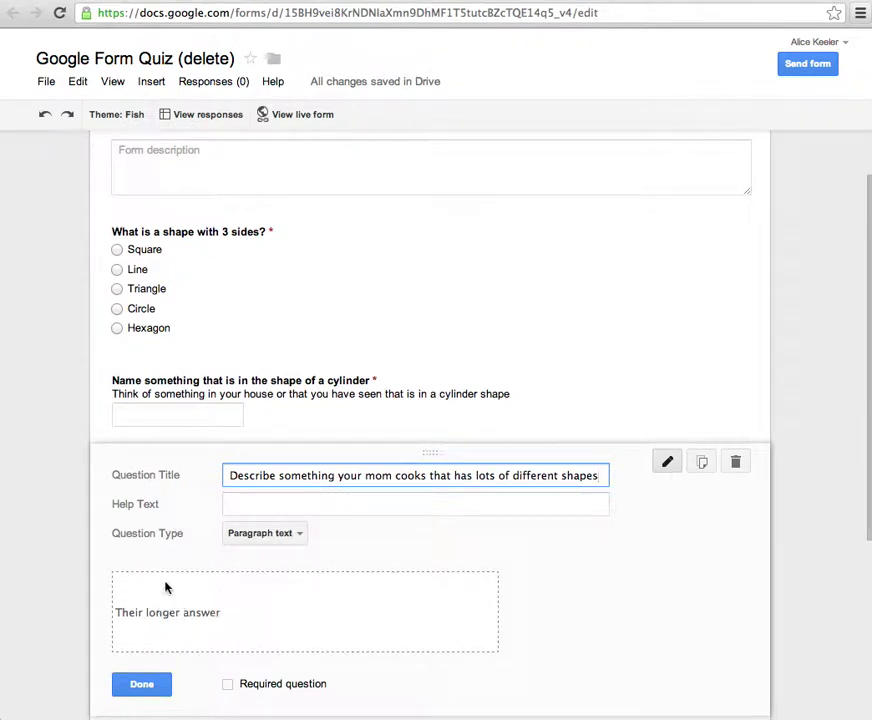
pyautogui.click(292, 537)
pyautogui.click(293, 540)
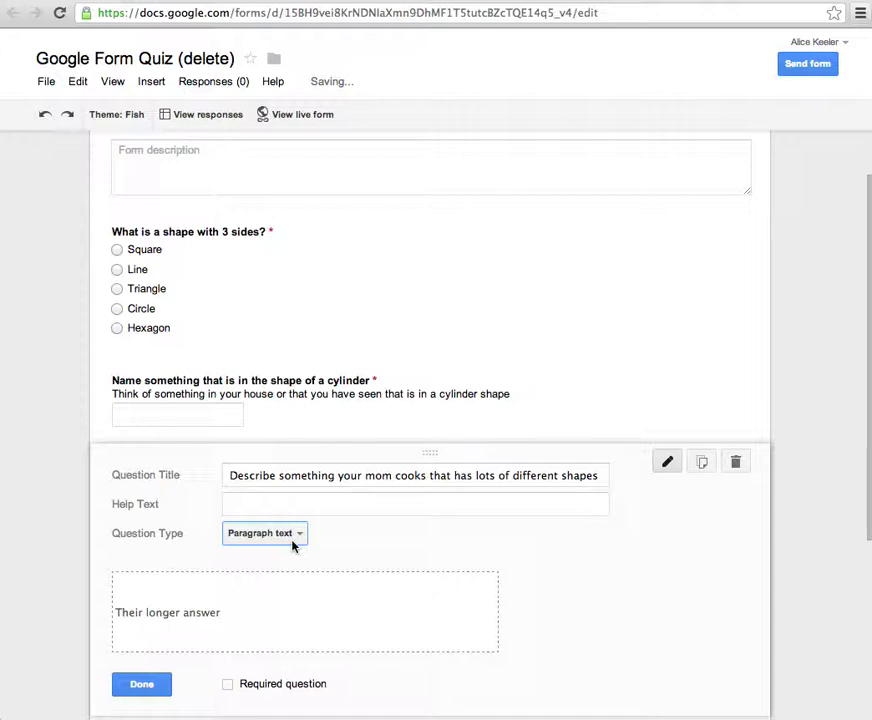
pyautogui.click(230, 689)
pyautogui.click(160, 688)
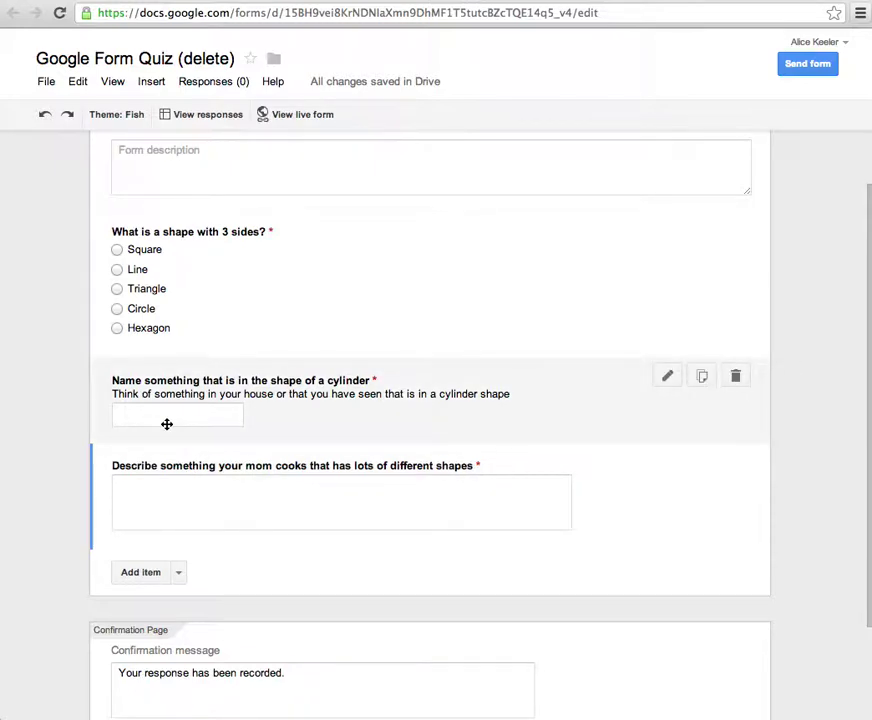
pyautogui.click(178, 574)
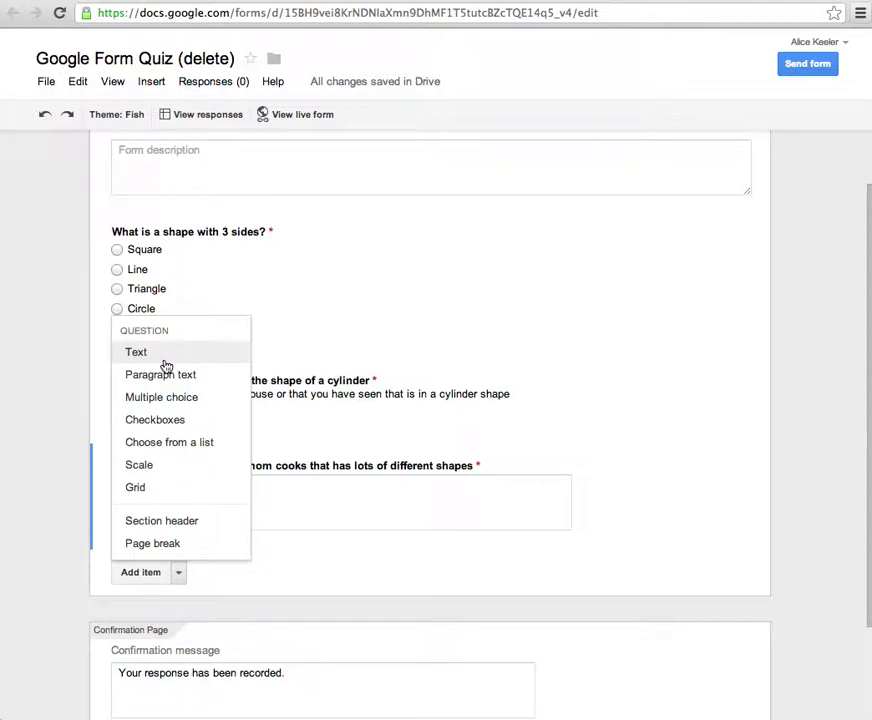
# - Add a checkbox question on straight-sided shapes with options triangle, square, circle, sphere and arrow
pyautogui.click(174, 420)
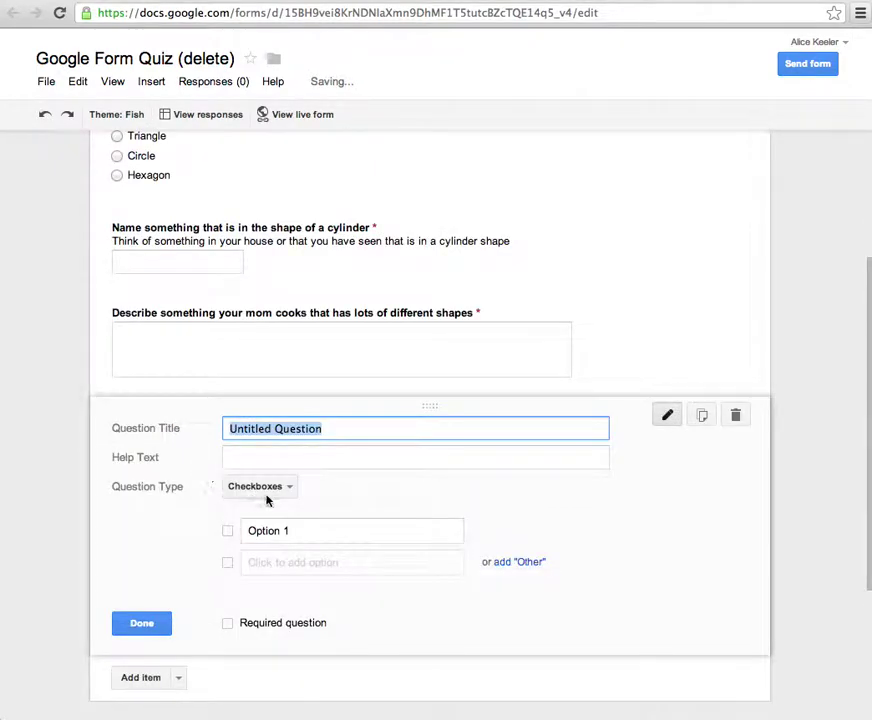
pyautogui.write('Which of the')
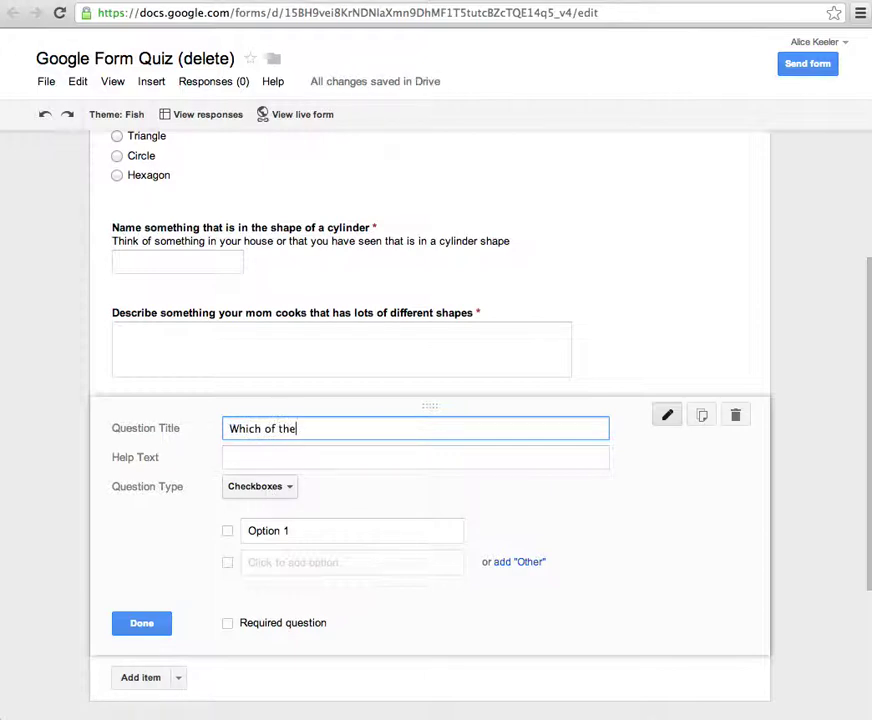
pyautogui.write(' following shapes h')
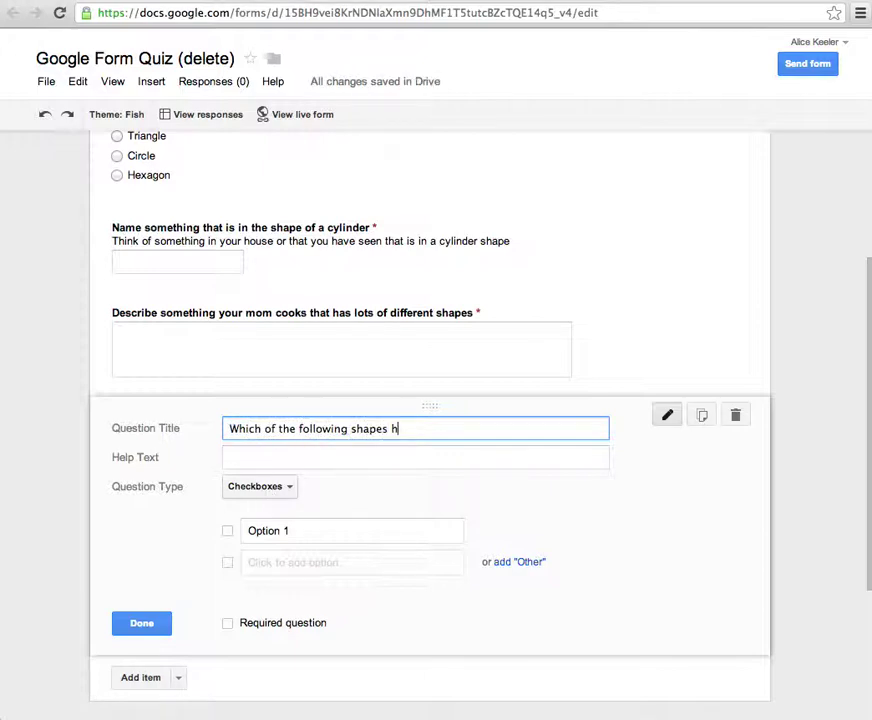
pyautogui.write('ave sgtrraight sides?')
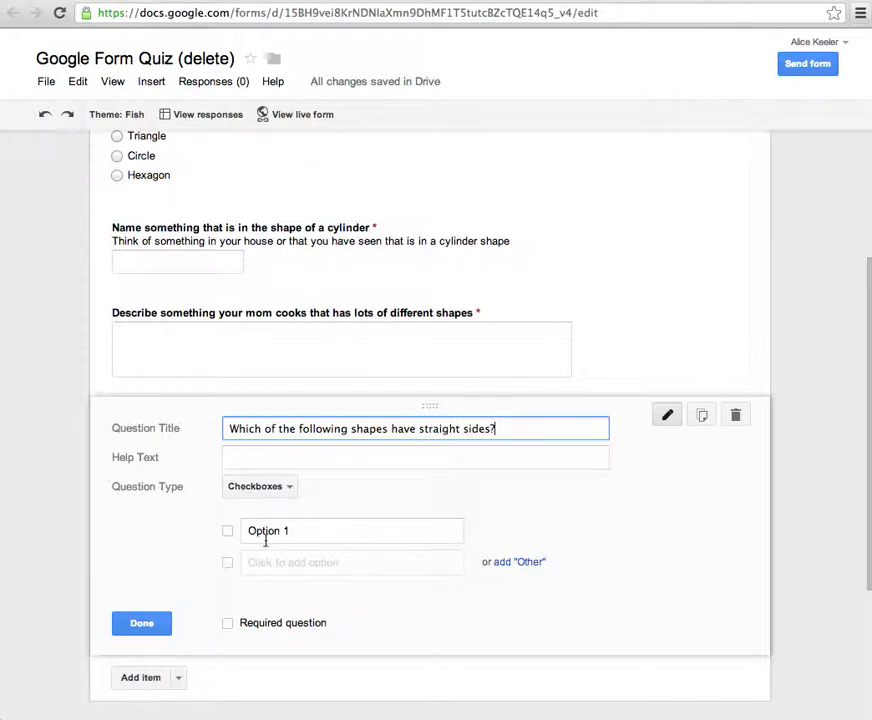
pyautogui.click(296, 530)
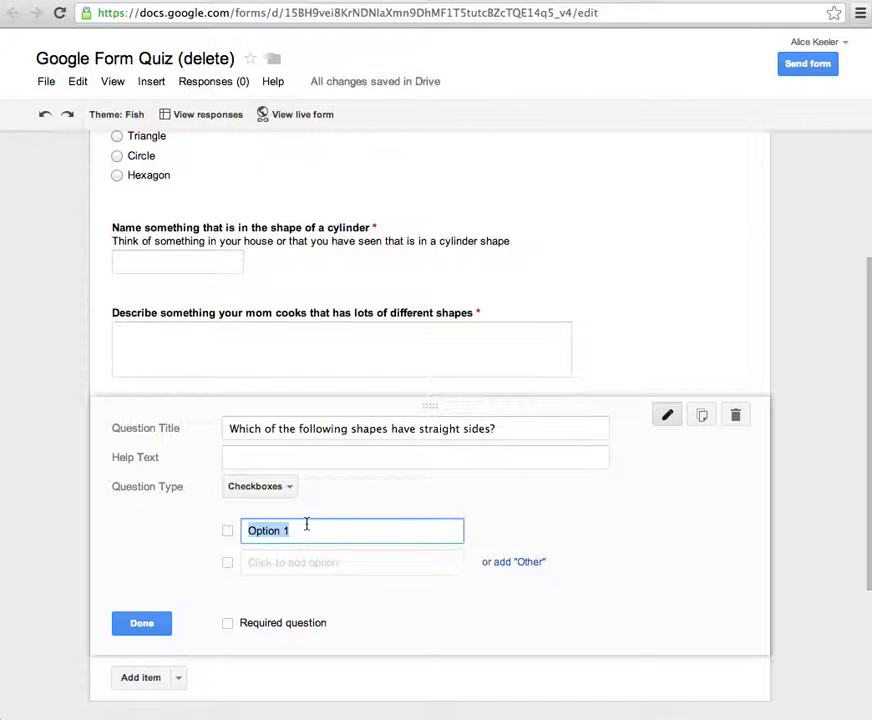
pyautogui.write('triangle')
pyautogui.press('Return')
pyautogui.write('square')
pyautogui.press('Return')
pyautogui.write('circle')
pyautogui.press('Return')
pyautogui.write('sphere')
pyautogui.press('Return')
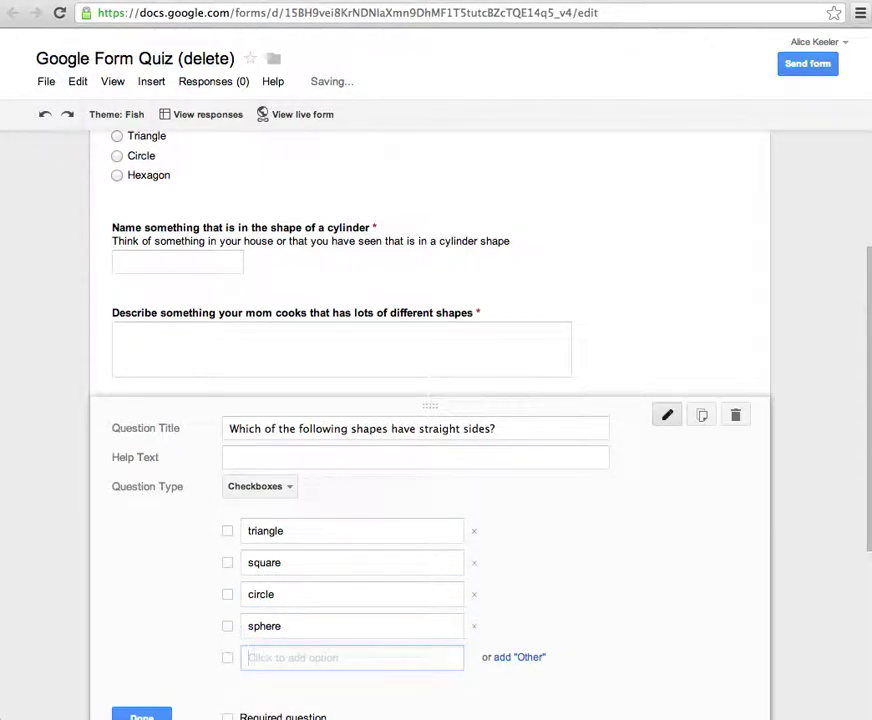
pyautogui.write('arrow')
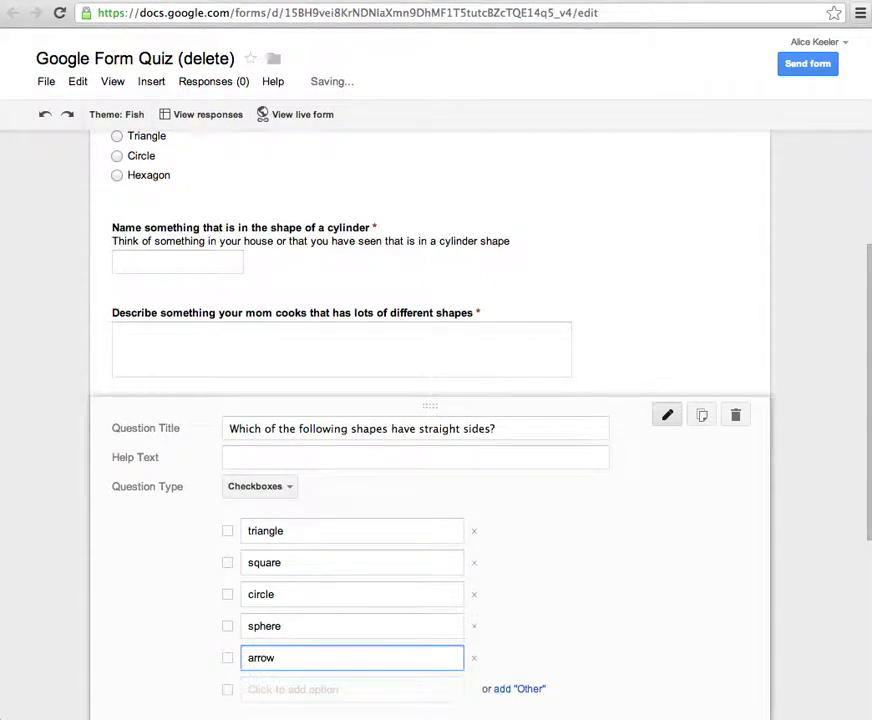
# - Add the options Rectangle and hexagon, then mark the question required and finish it
pyautogui.scroll(-3, 430, 420)
pyautogui.press('Return')
pyautogui.write('Rectangle')
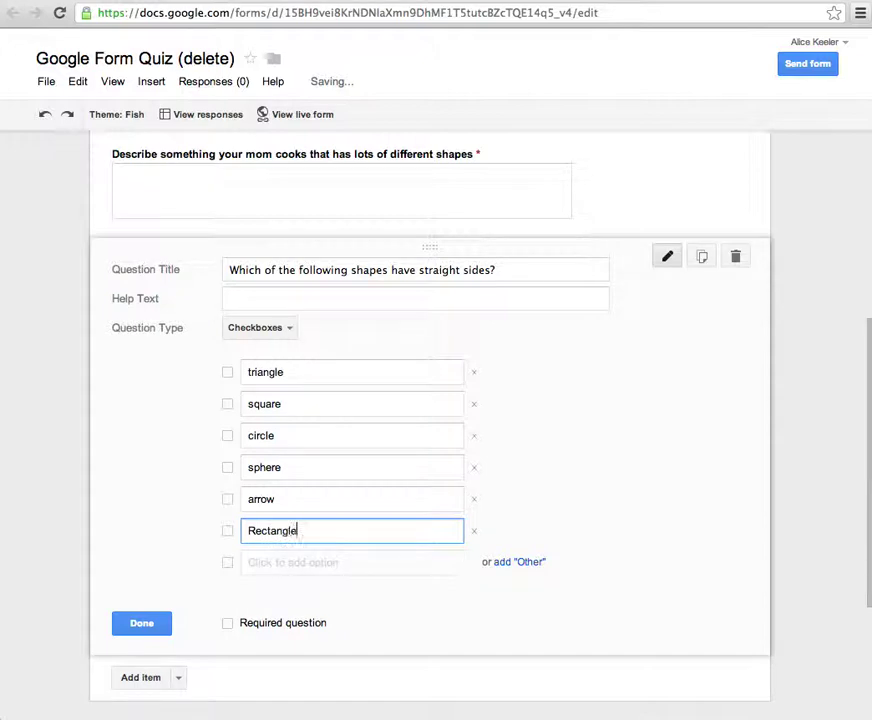
pyautogui.press('Return')
pyautogui.write('hexagon')
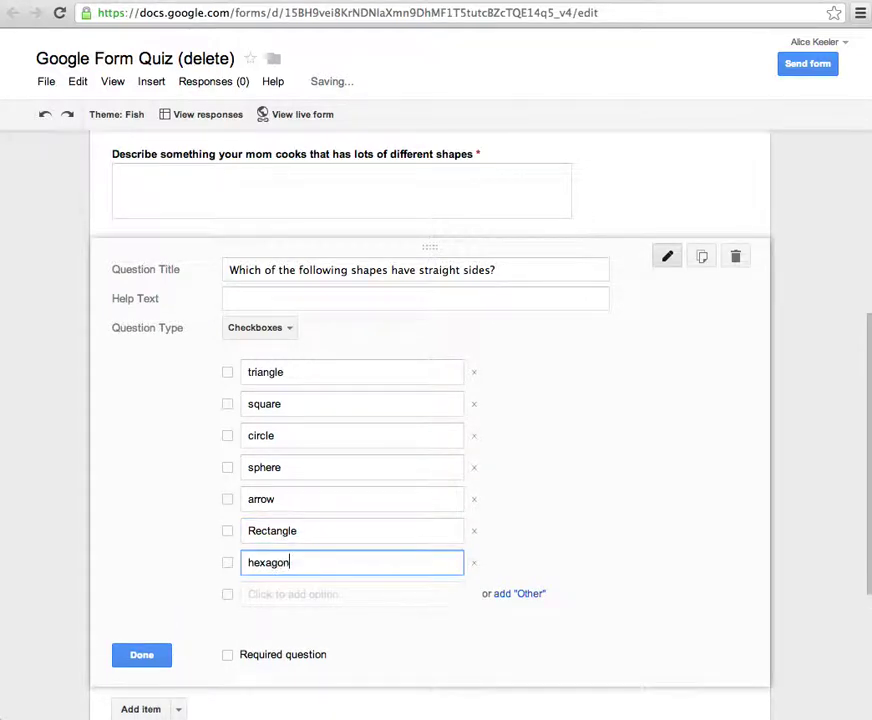
pyautogui.click(227, 655)
pyautogui.click(155, 659)
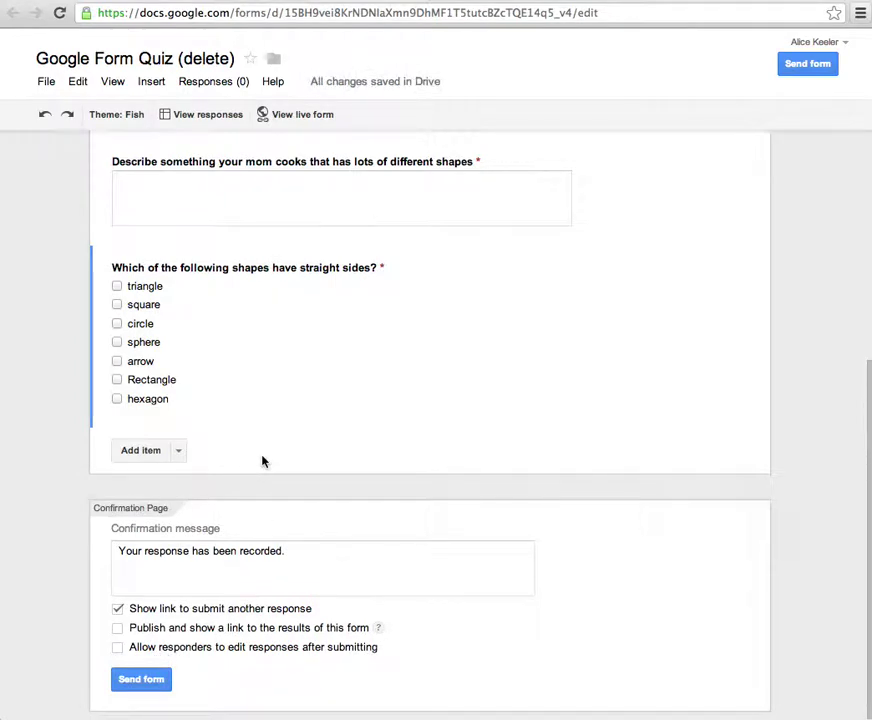
pyautogui.scroll(1, 221, 364)
pyautogui.click(179, 526)
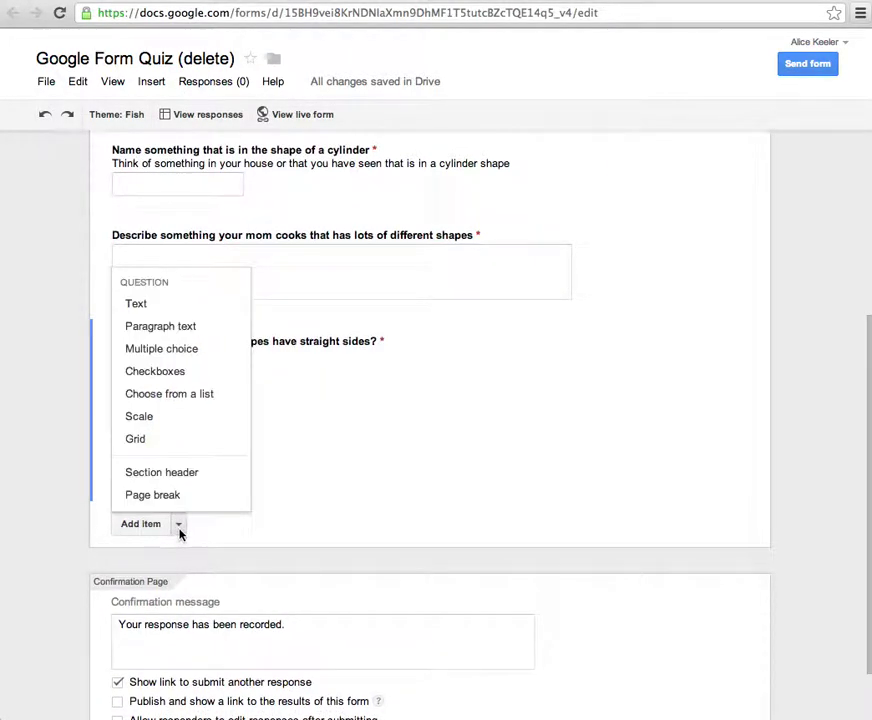
# - Add a dropdown question 'Choose your favorite shape' with options Circle, Square, Triangle and Diamond
pyautogui.click(179, 400)
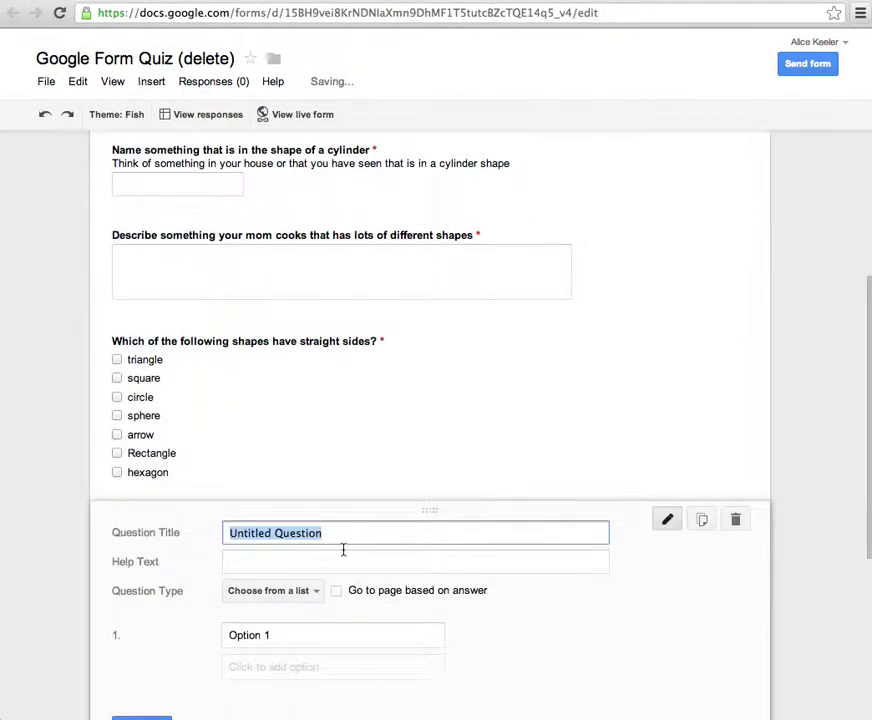
pyautogui.write('Choose your fav')
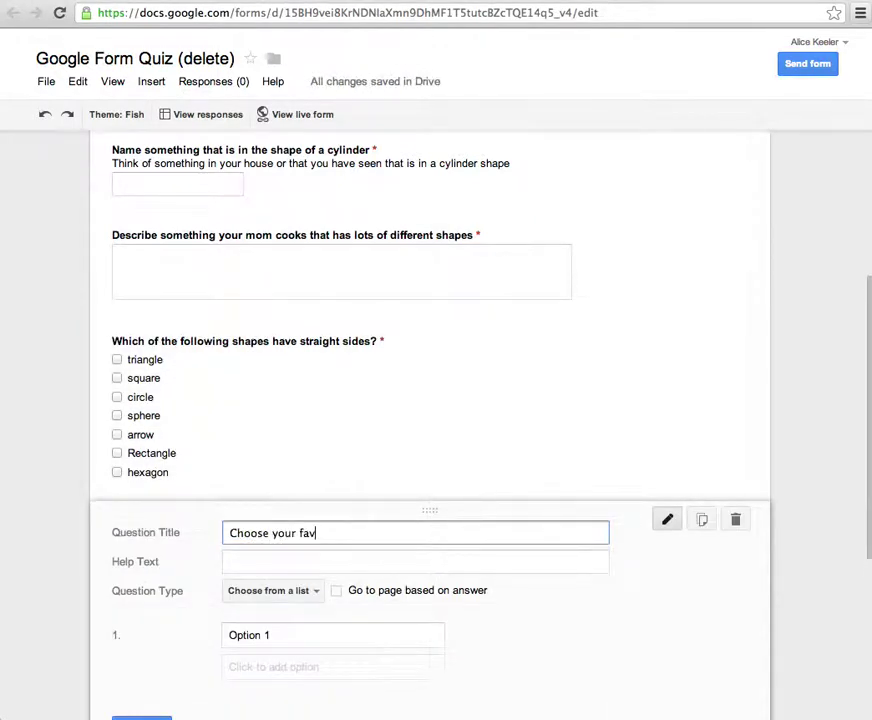
pyautogui.write('orite shap')
pyautogui.press('BackSpace')
pyautogui.write('ap')
pyautogui.click(291, 632)
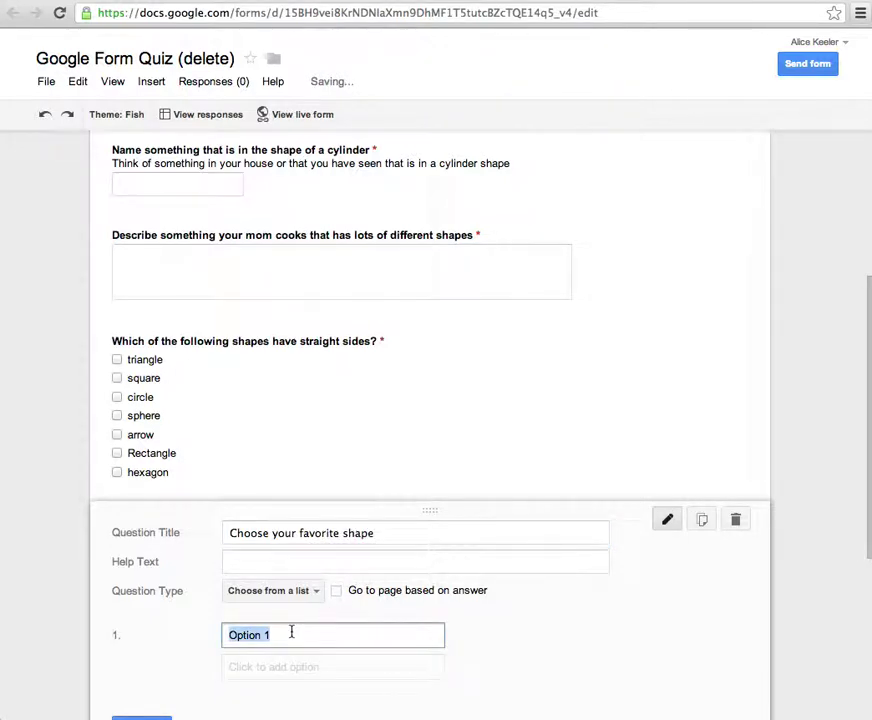
pyautogui.write('Circle')
pyautogui.press('Tab')
pyautogui.write('Square')
pyautogui.press('Tab')
pyautogui.write('Triangle')
pyautogui.press('Tab')
pyautogui.write('Diamond')
# - Mark the favorite-shape question required and close its editor
pyautogui.click(229, 519)
pyautogui.click(156, 521)
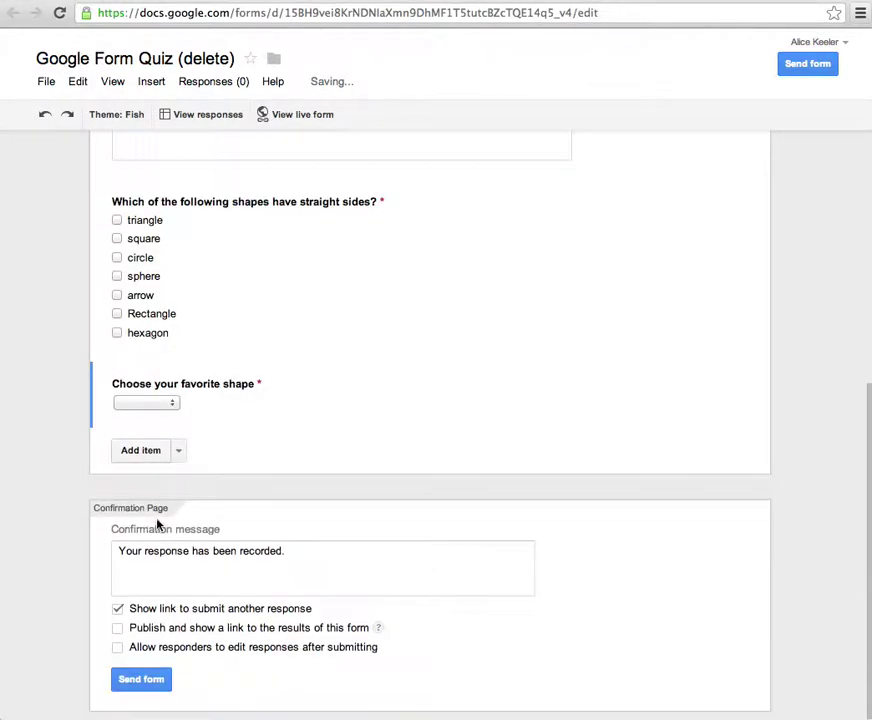
pyautogui.click(165, 406)
pyautogui.click(119, 683)
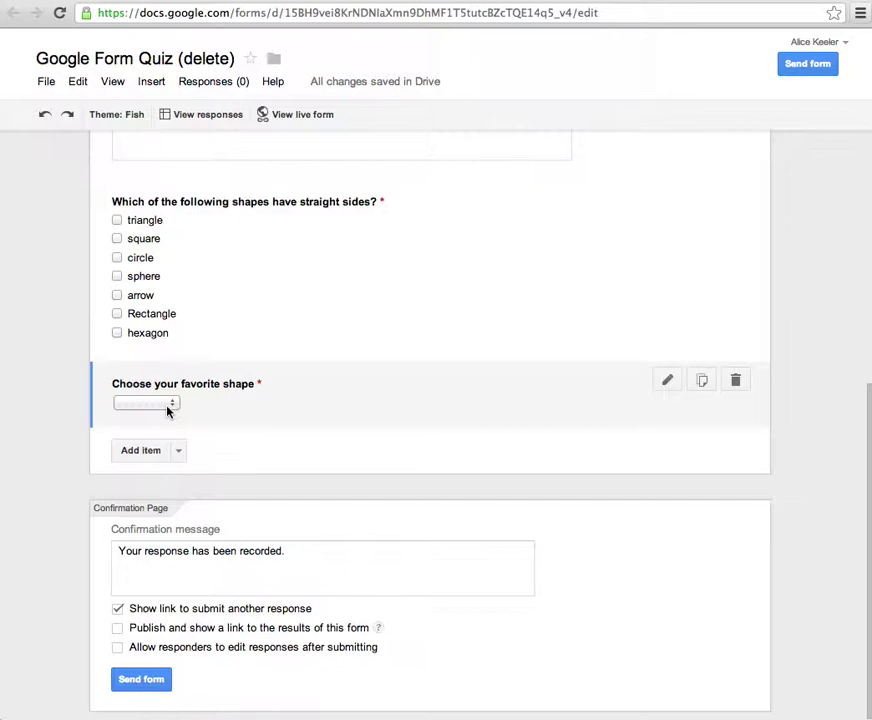
# - Add a scale question 'Rate how much you learned from the video' labelled Nothing to A super lot
pyautogui.click(179, 451)
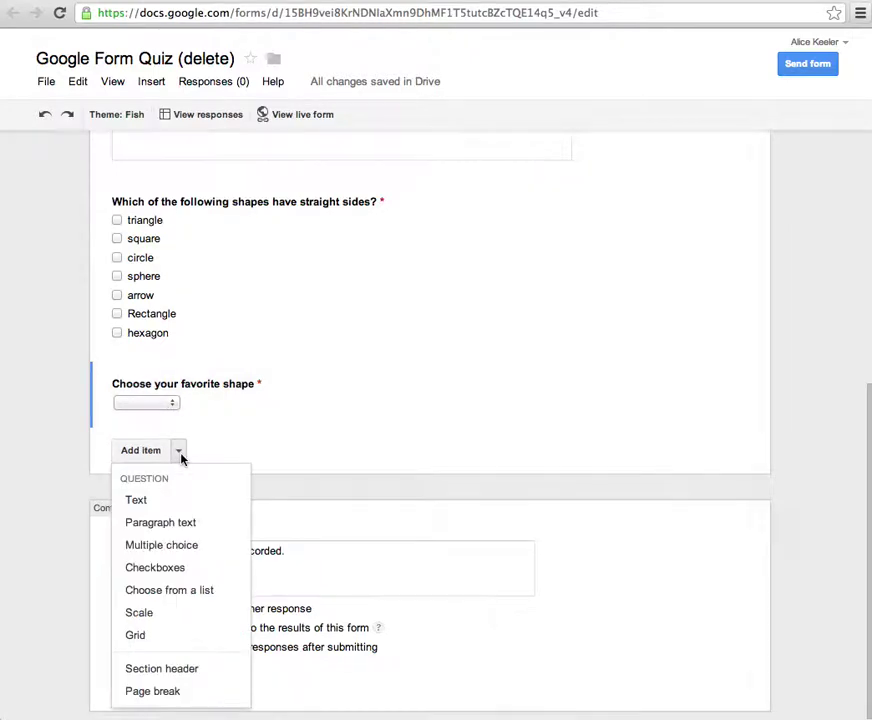
pyautogui.click(164, 613)
pyautogui.write('Rate how much you ')
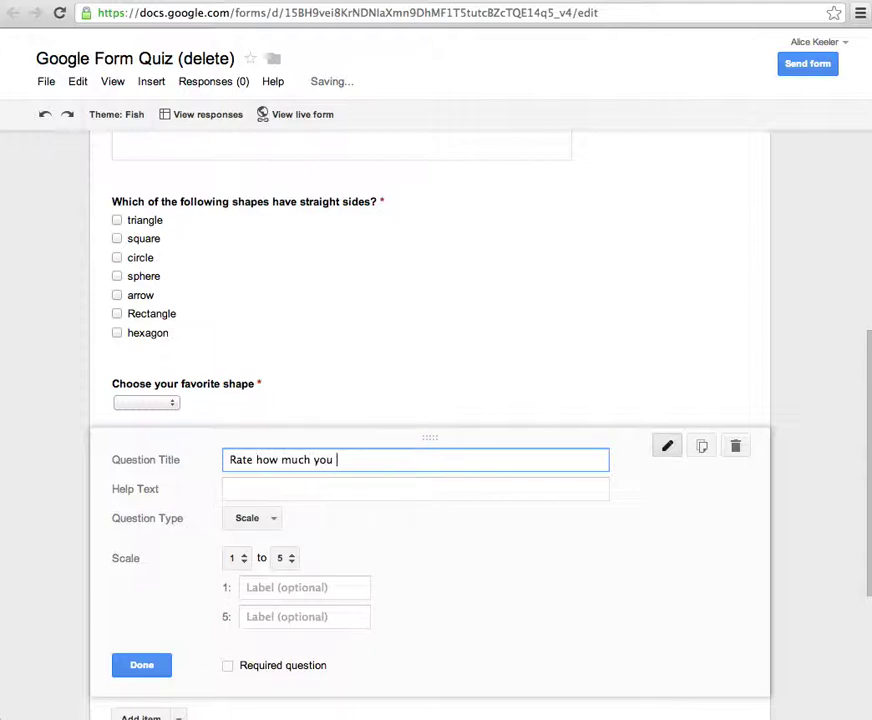
pyautogui.write('learned from the video?')
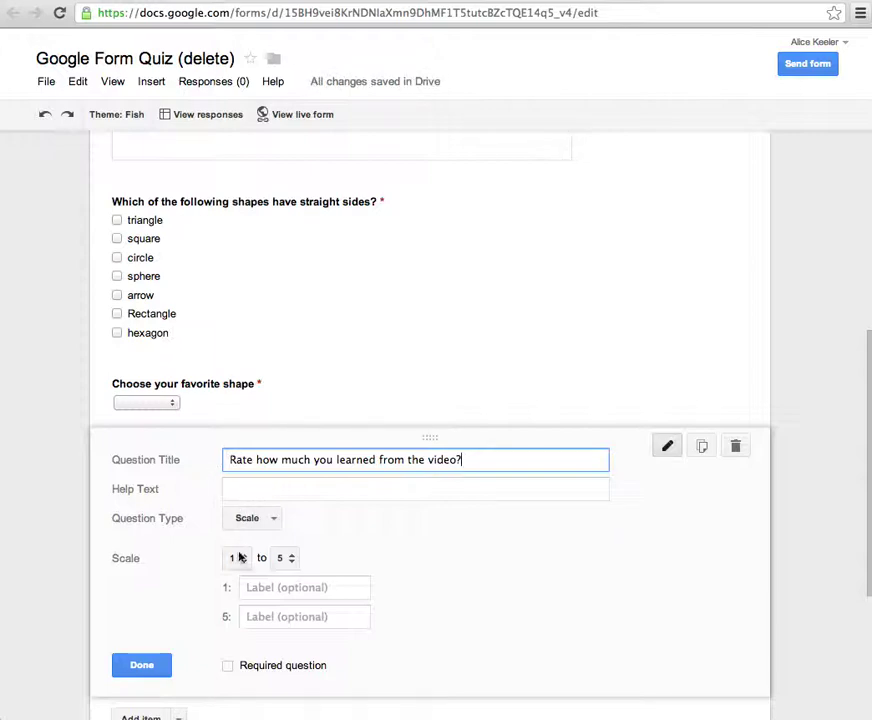
pyautogui.click(275, 587)
pyautogui.write('Nothing')
pyautogui.press('Tab')
pyautogui.write('A super lot')
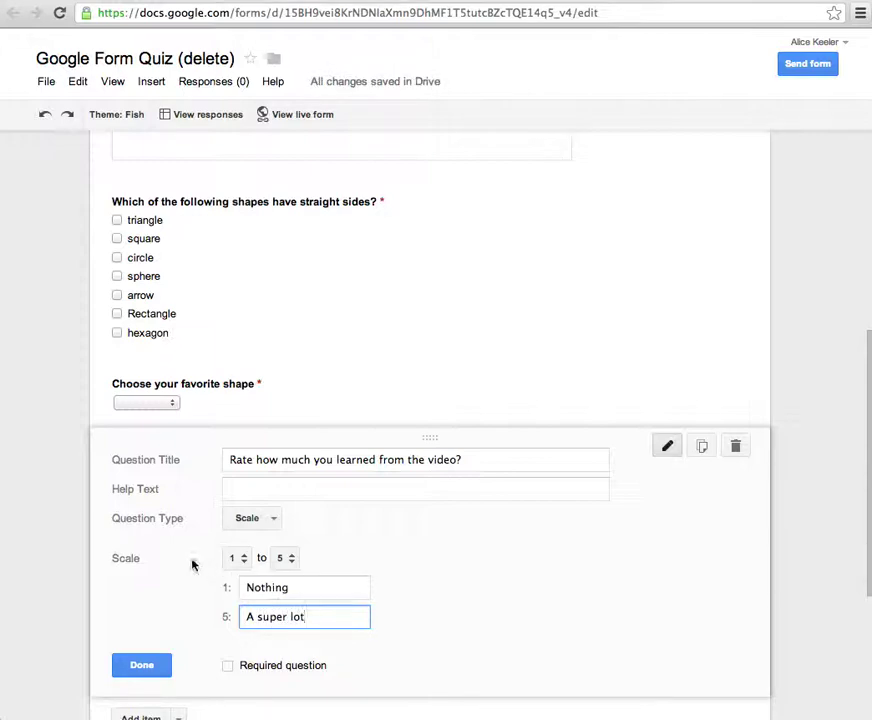
# - Keep the scale at 1 to 5, mark it required and finish the question
pyautogui.click(282, 559)
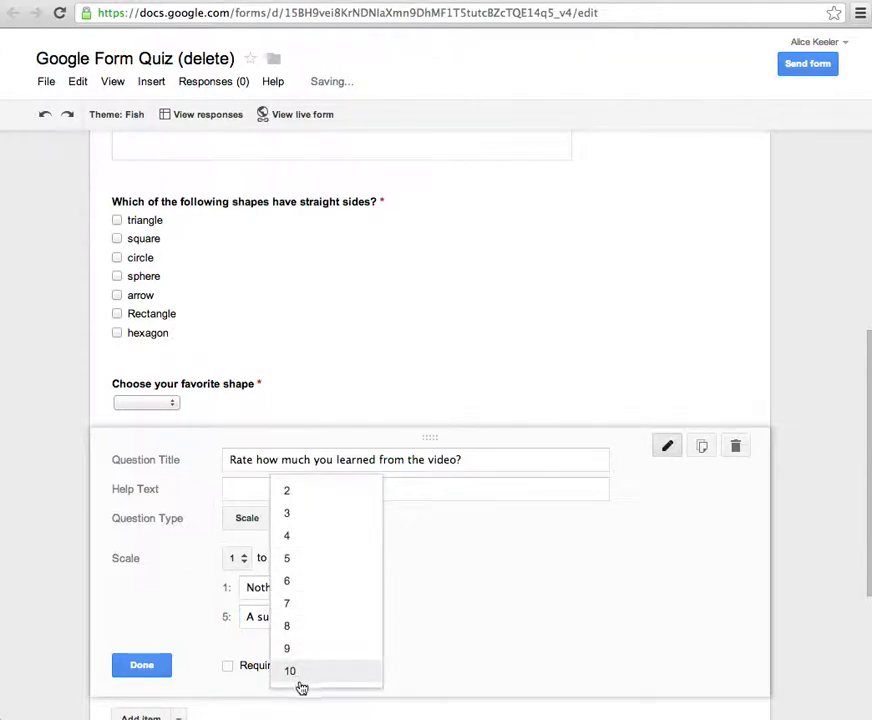
pyautogui.click(450, 600)
pyautogui.click(226, 556)
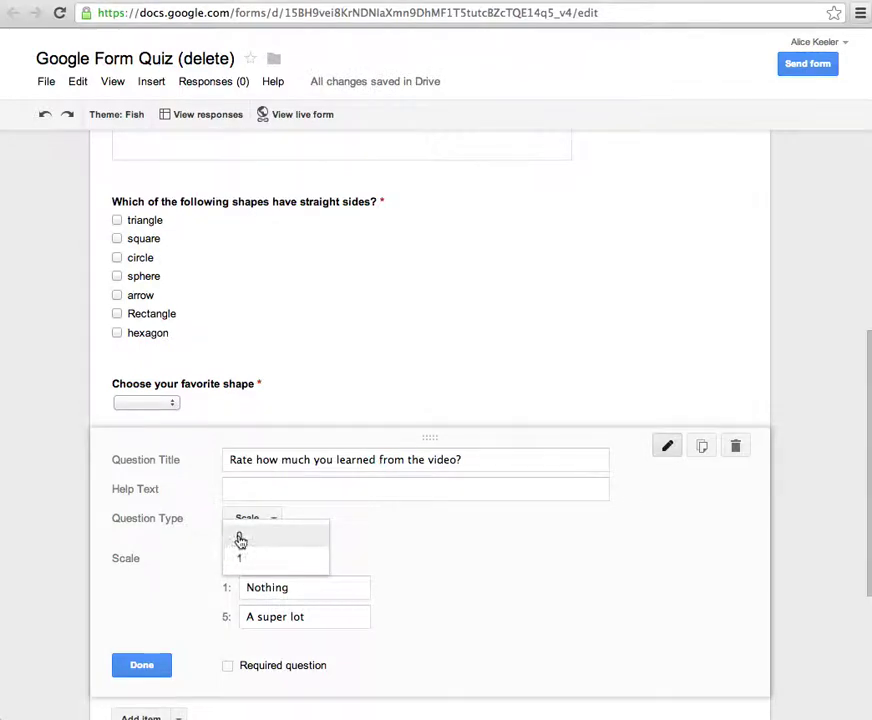
pyautogui.click(439, 589)
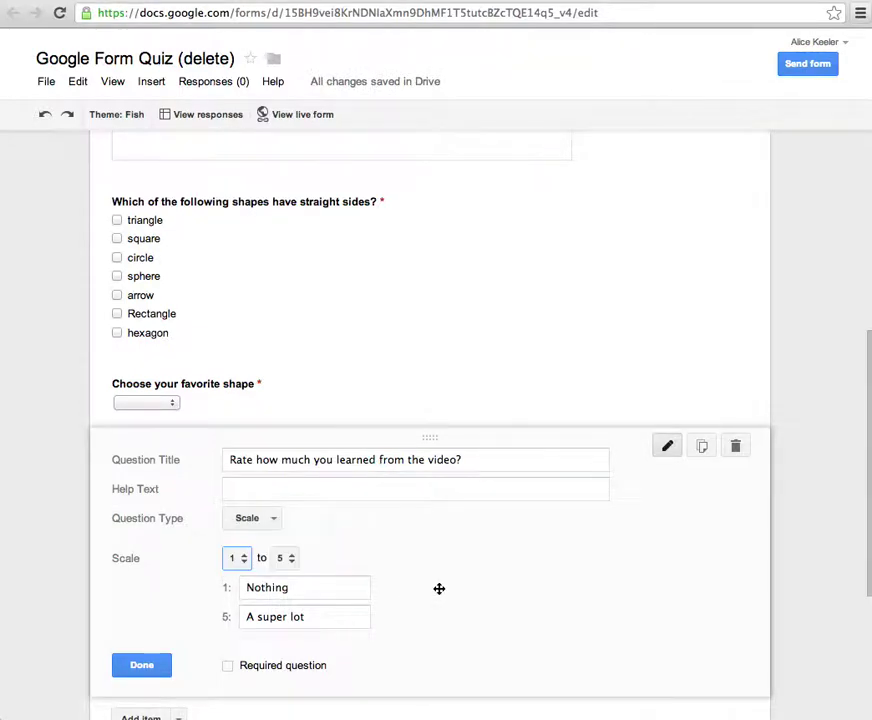
pyautogui.click(228, 666)
pyautogui.click(161, 666)
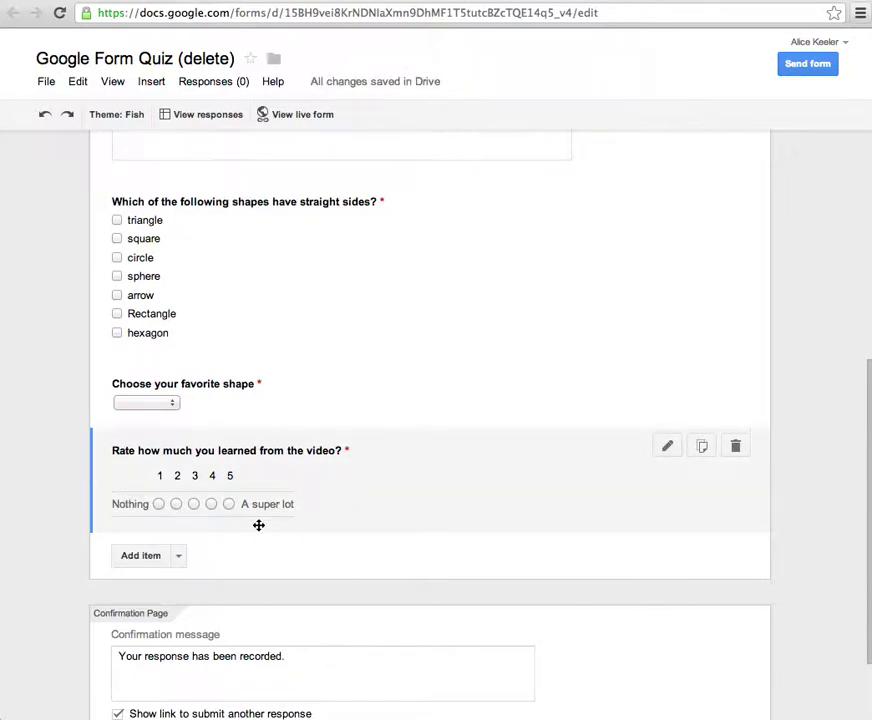
pyautogui.click(179, 557)
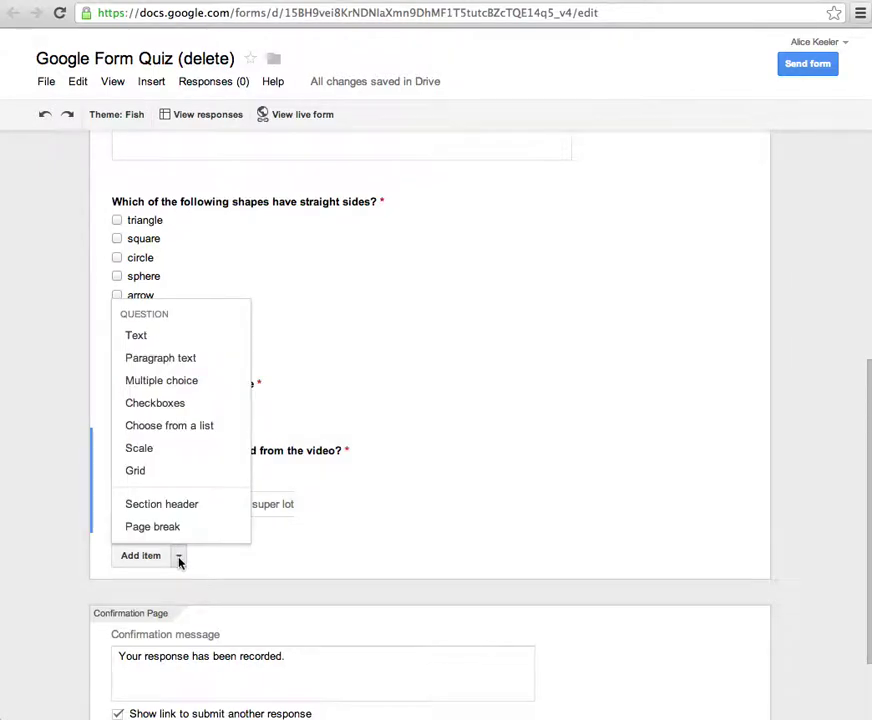
# - Add a grid question 'Rate your project you turned in.' with rows Neatness, Grammar and Use of nouns
pyautogui.click(173, 476)
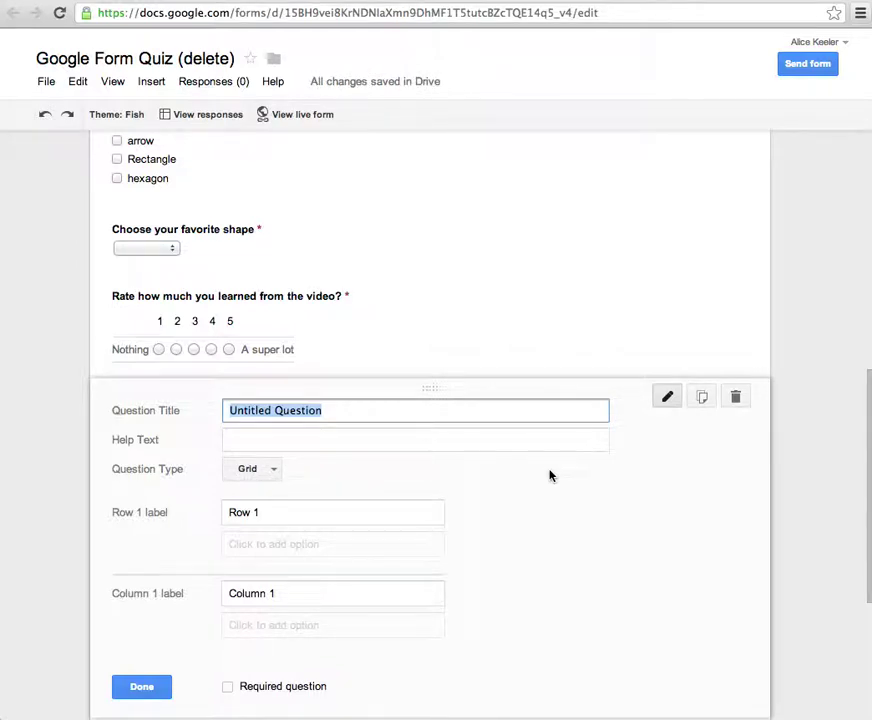
pyautogui.write('Rate your proje')
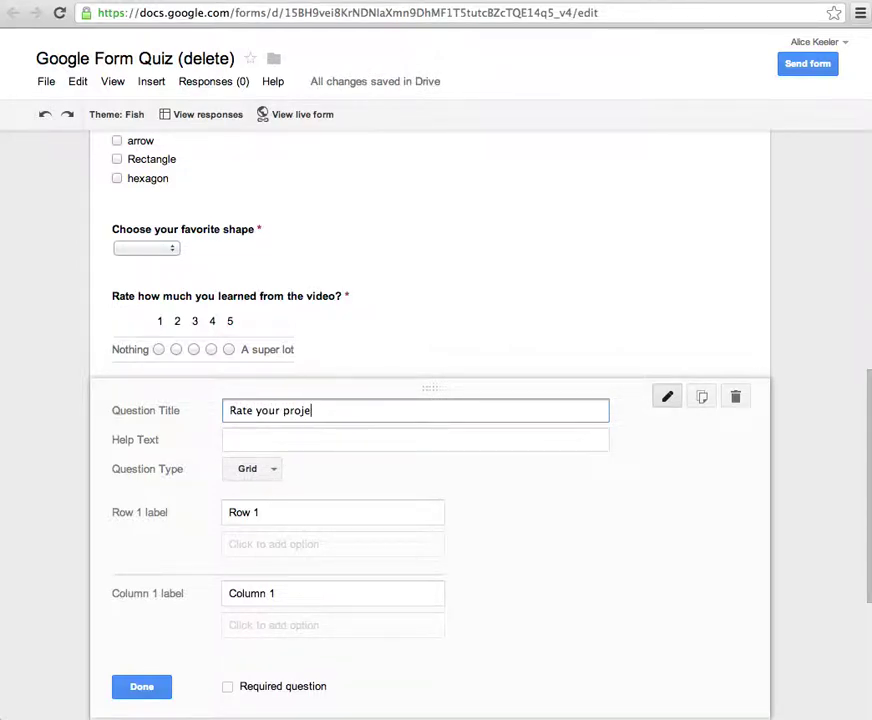
pyautogui.write('ct you turned in.')
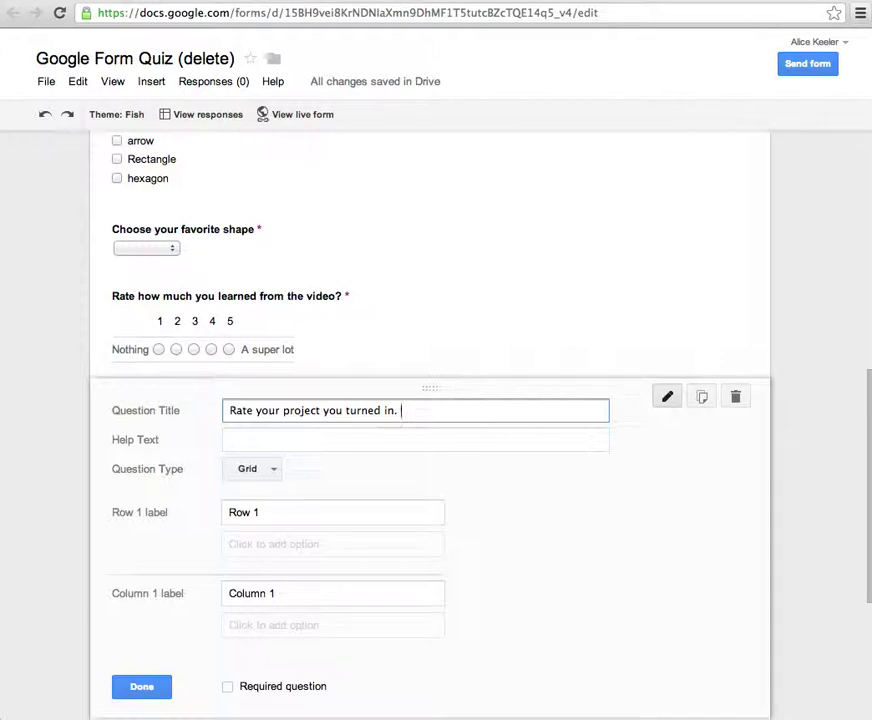
pyautogui.moveTo(352, 516); pyautogui.dragTo(214, 511)
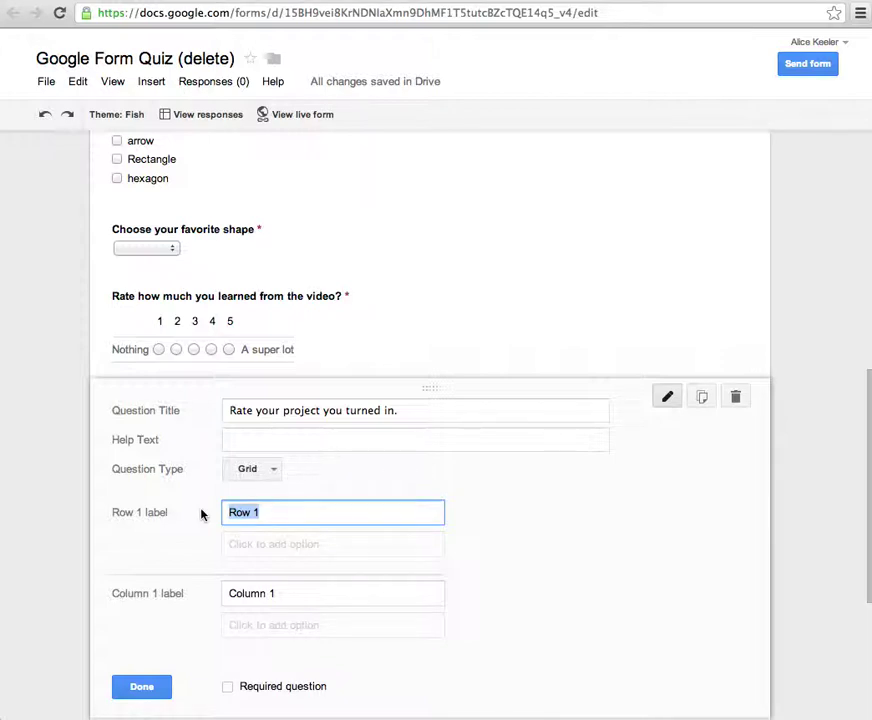
pyautogui.write('Neatness')
pyautogui.press('Return')
pyautogui.write('C')
pyautogui.press('BackSpace')
pyautogui.write('Grammar')
pyautogui.press('Return')
pyautogui.write('Use of ')
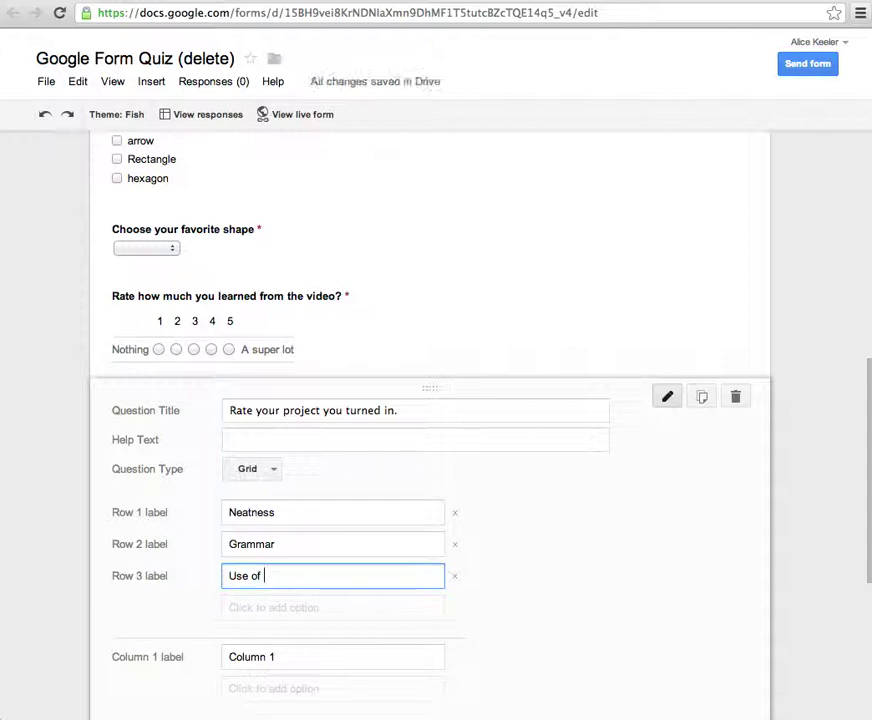
pyautogui.write('nouns')
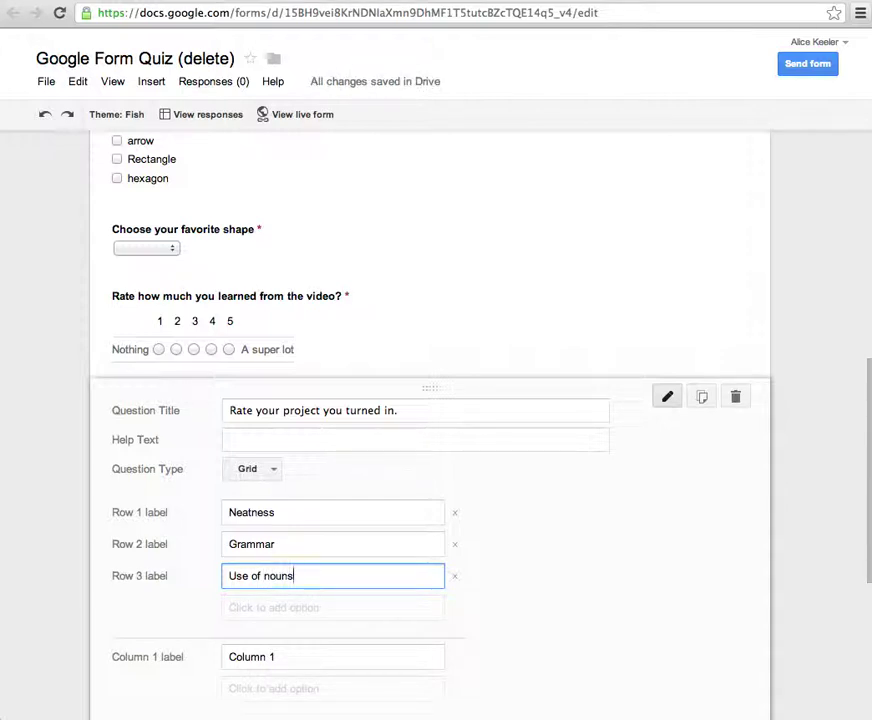
pyautogui.click(333, 607)
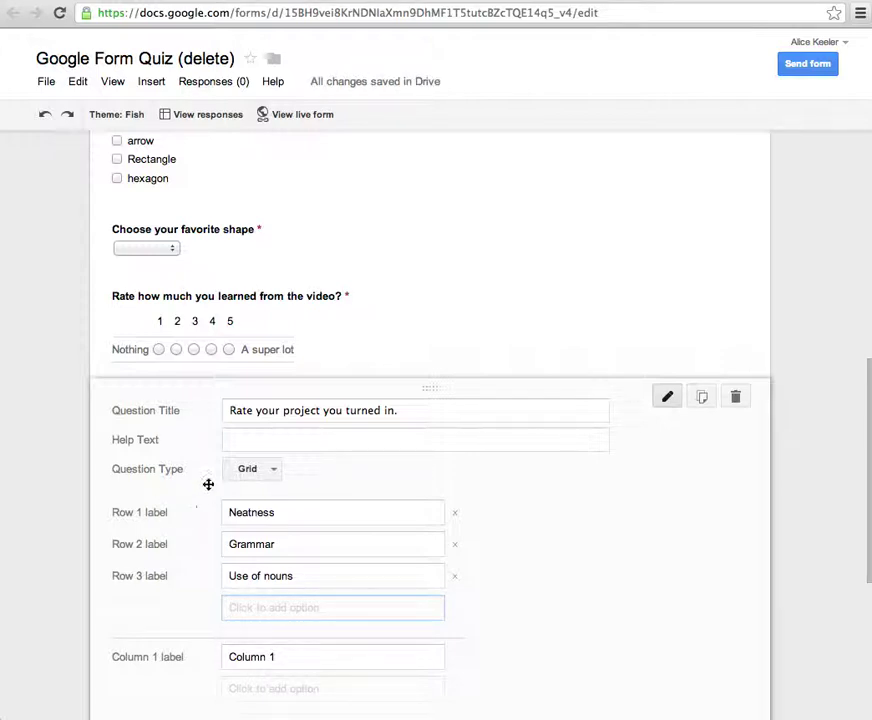
# - Give the grid columns 3 excellent, 2 Average, 1 Poor and 0 Didn't do it, and make it required
pyautogui.click(380, 656)
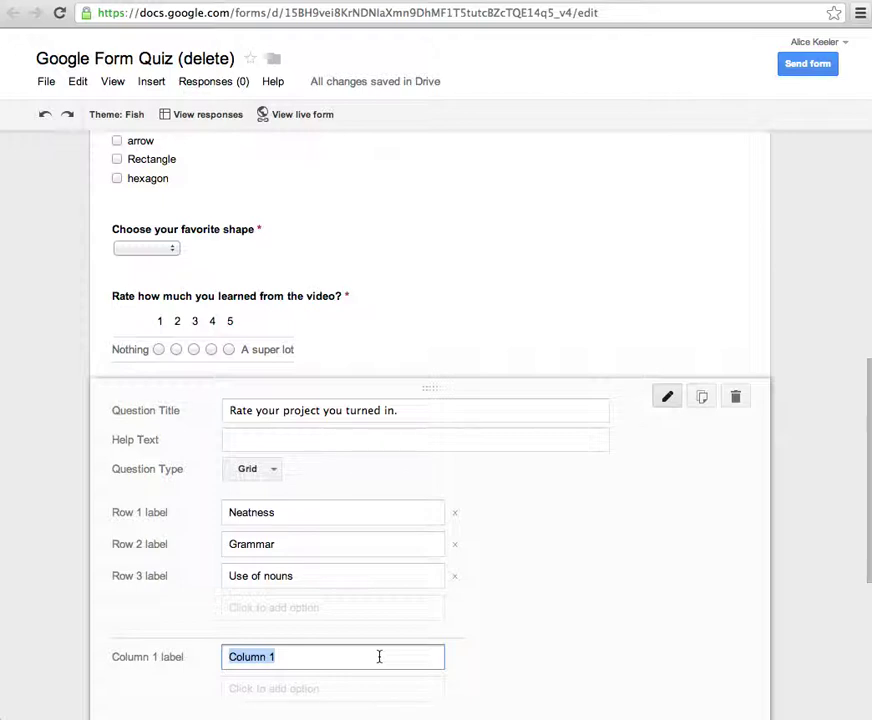
pyautogui.write('3 exce')
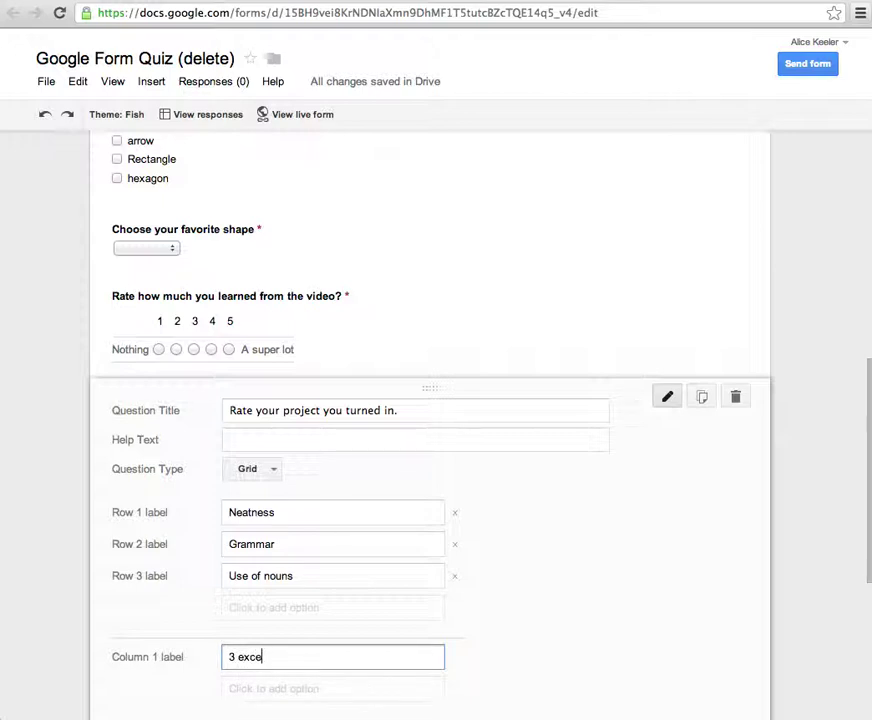
pyautogui.write('llent')
pyautogui.press('Return')
pyautogui.write('2 Av')
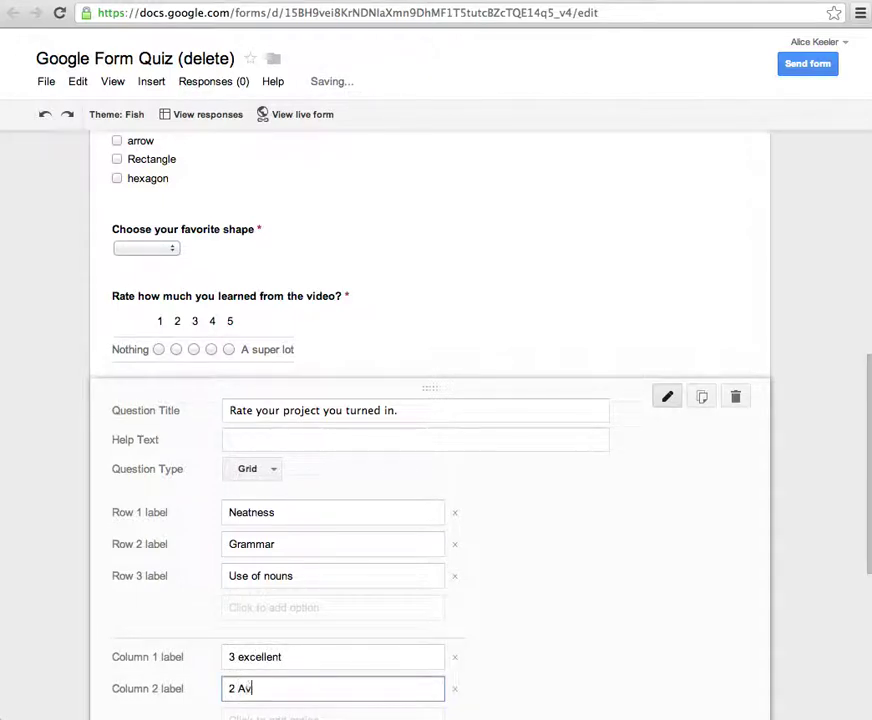
pyautogui.write('eag')
pyautogui.press('BackSpace')
pyautogui.press('BackSpace')
pyautogui.write('r')
pyautogui.press('BackSpace')
pyautogui.write('rage')
pyautogui.press('Return')
pyautogui.write('1 Poor')
pyautogui.scroll(-3, 436, 420)
pyautogui.press('Return')
pyautogui.write("0 Didn't do it")
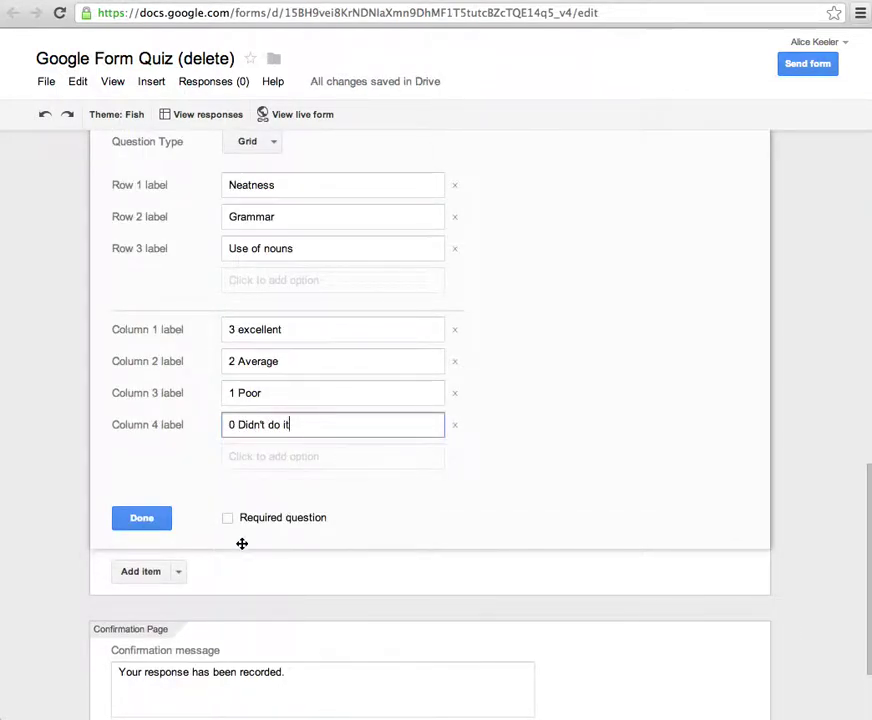
pyautogui.click(229, 519)
pyautogui.click(165, 521)
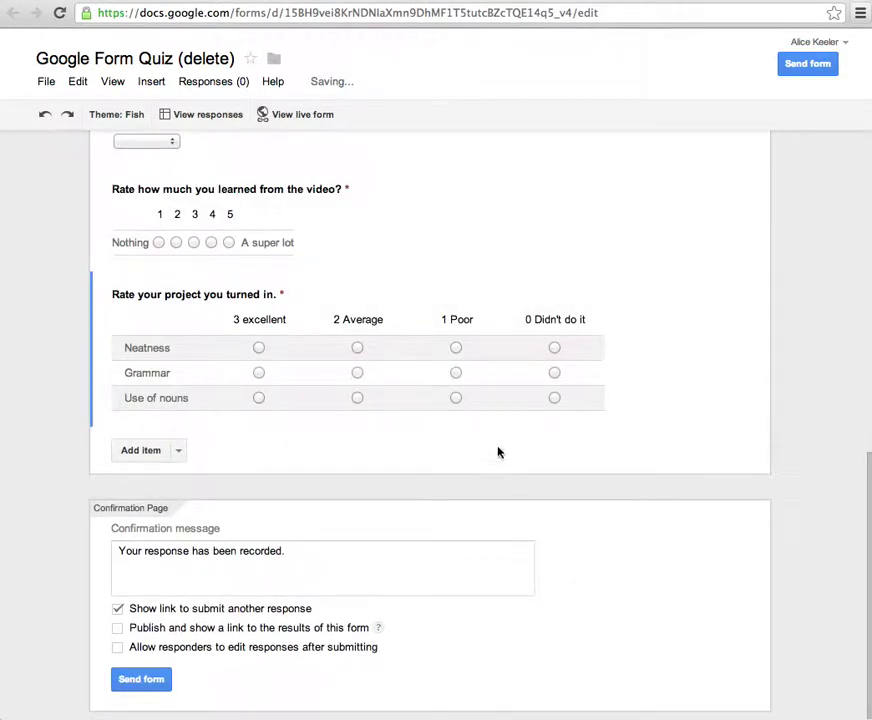
pyautogui.scroll(15, 232, 280)
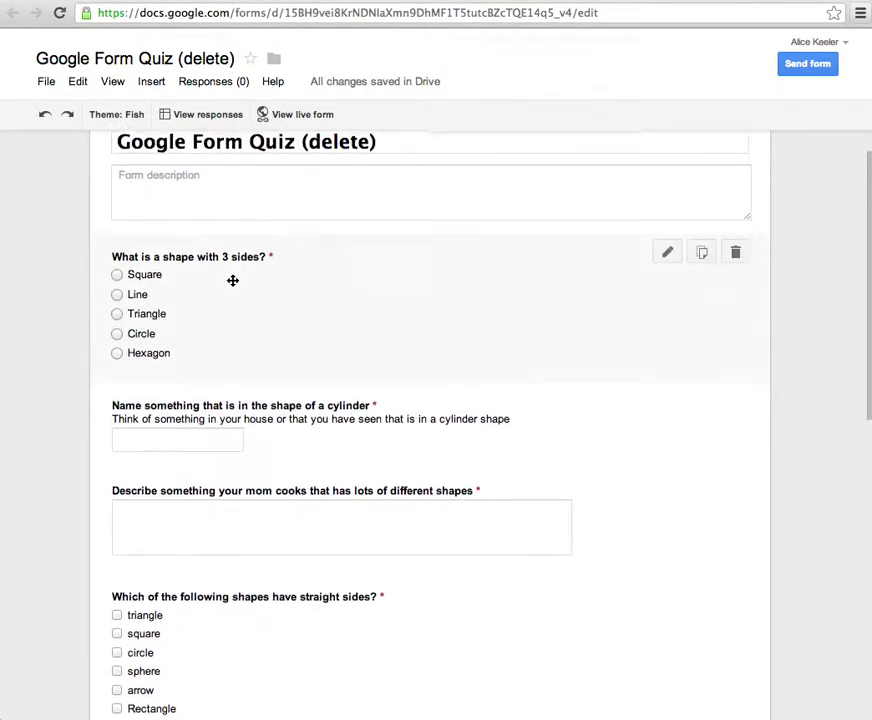
pyautogui.scroll(-10, 232, 280)
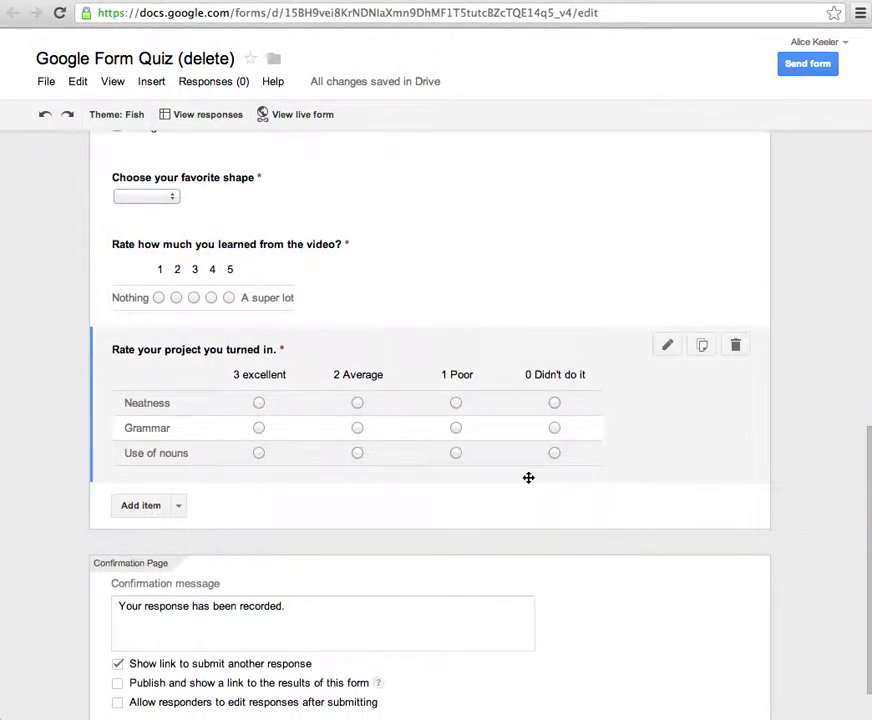
# - Add a required text question 'First' with help text 'What is your first name'
pyautogui.click(178, 506)
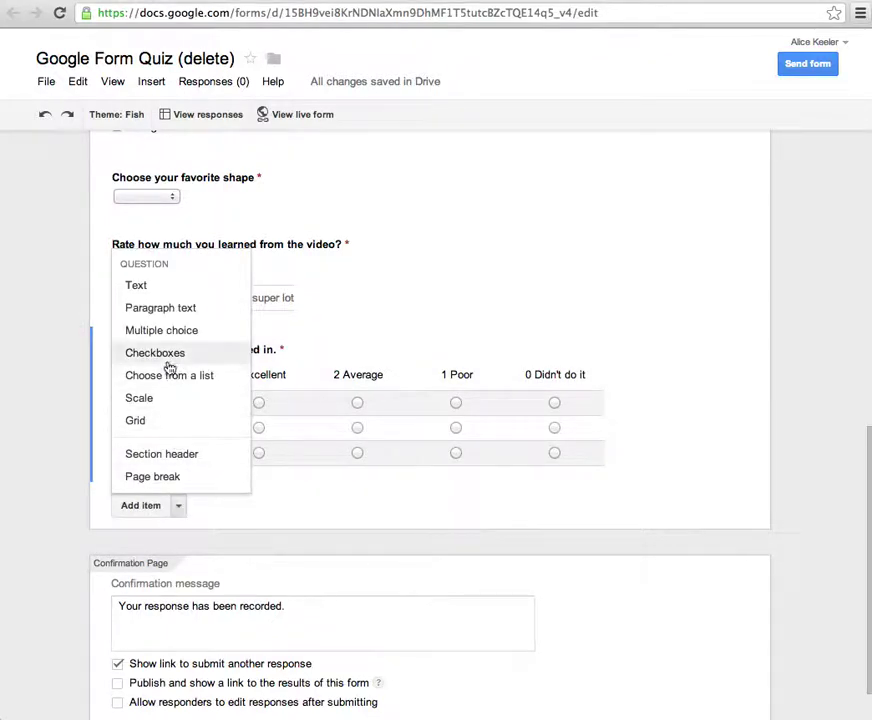
pyautogui.click(135, 286)
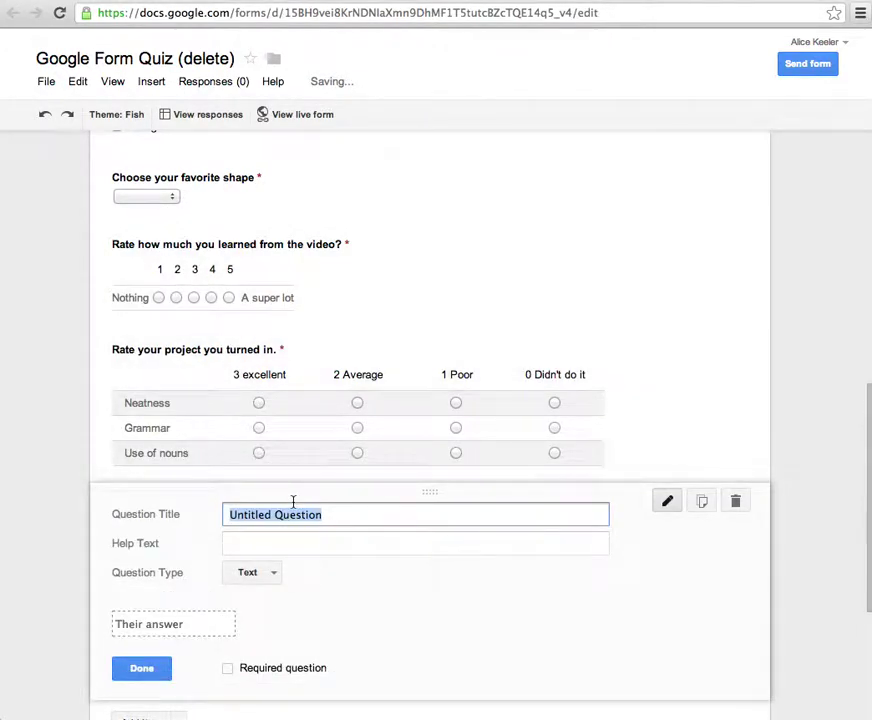
pyautogui.write('What is your firs')
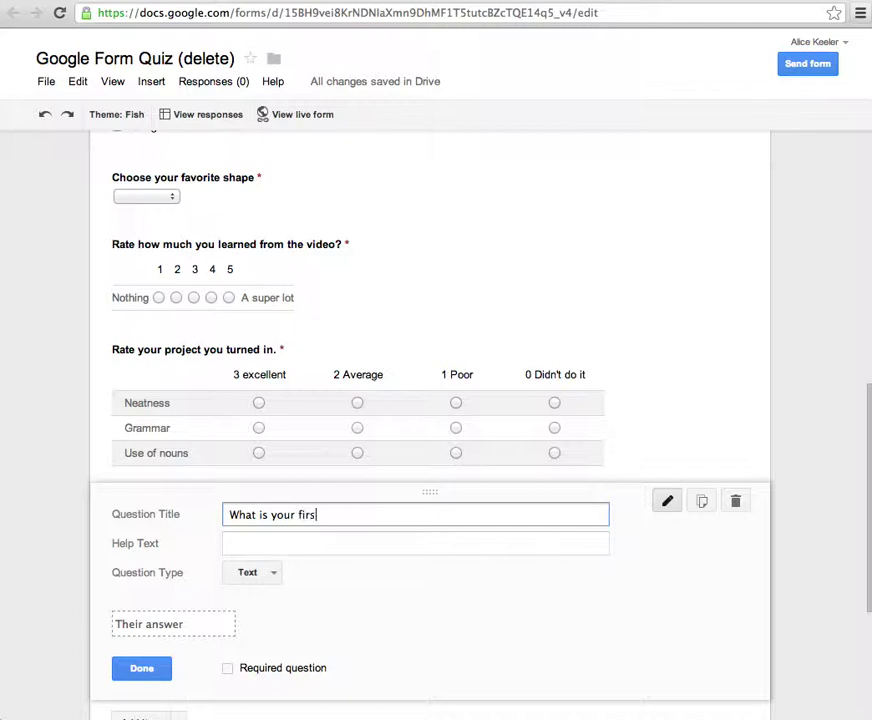
pyautogui.write('t name?')
pyautogui.moveTo(381, 514); pyautogui.dragTo(225, 512)
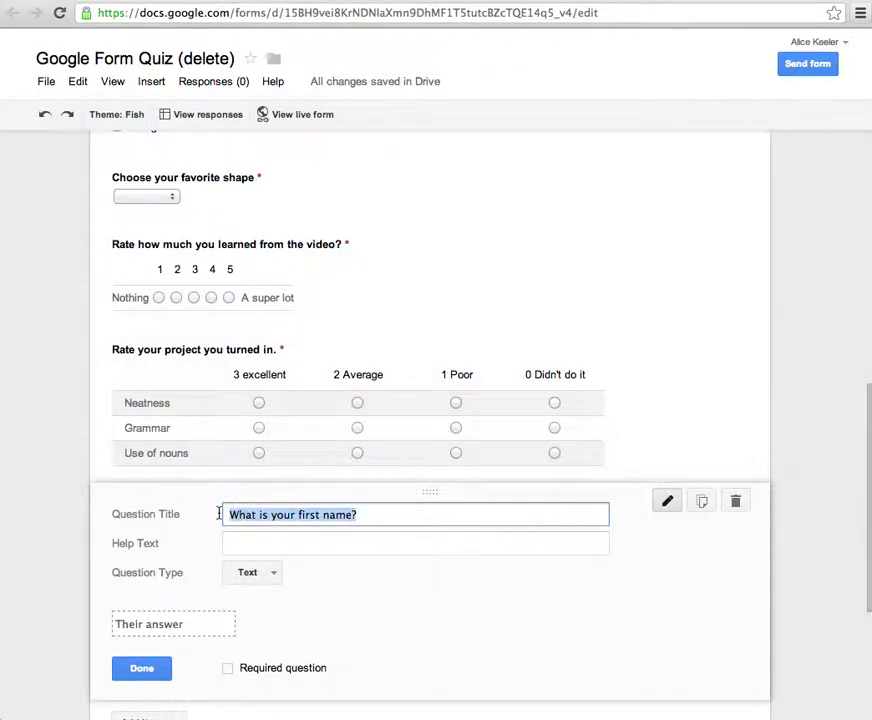
pyautogui.hotkey('ctrl', 'x')
pyautogui.click(247, 543)
pyautogui.hotkey('ctrl', 'v')
pyautogui.click(248, 516)
pyautogui.write('F')
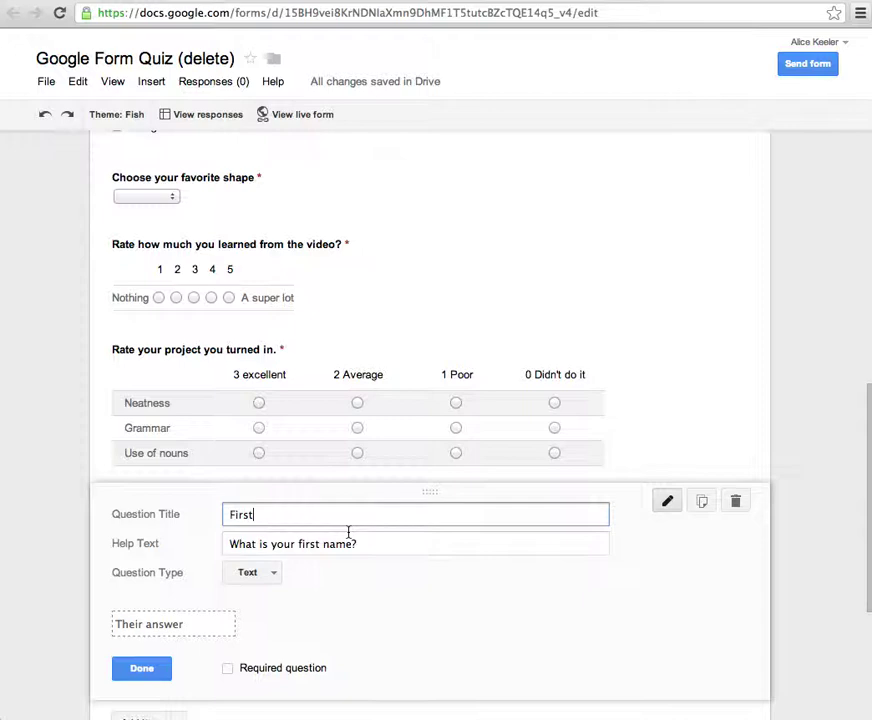
pyautogui.click(228, 668)
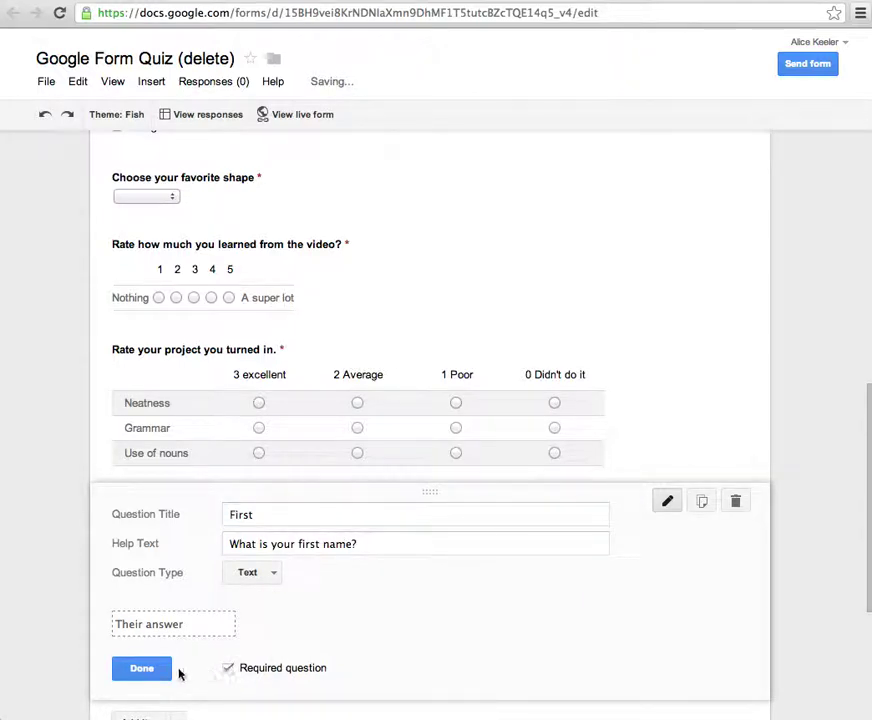
pyautogui.click(146, 672)
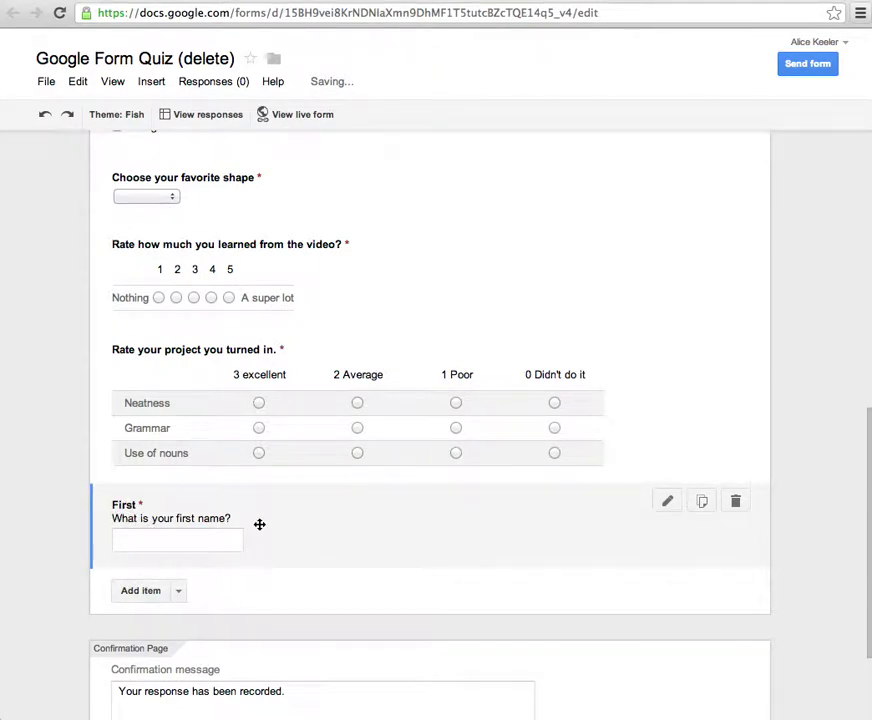
# - Add a required text question 'Last' with help text 'what is your last name'
pyautogui.click(148, 593)
pyautogui.write('Last')
pyautogui.press('Tab')
pyautogui.write('what is your last')
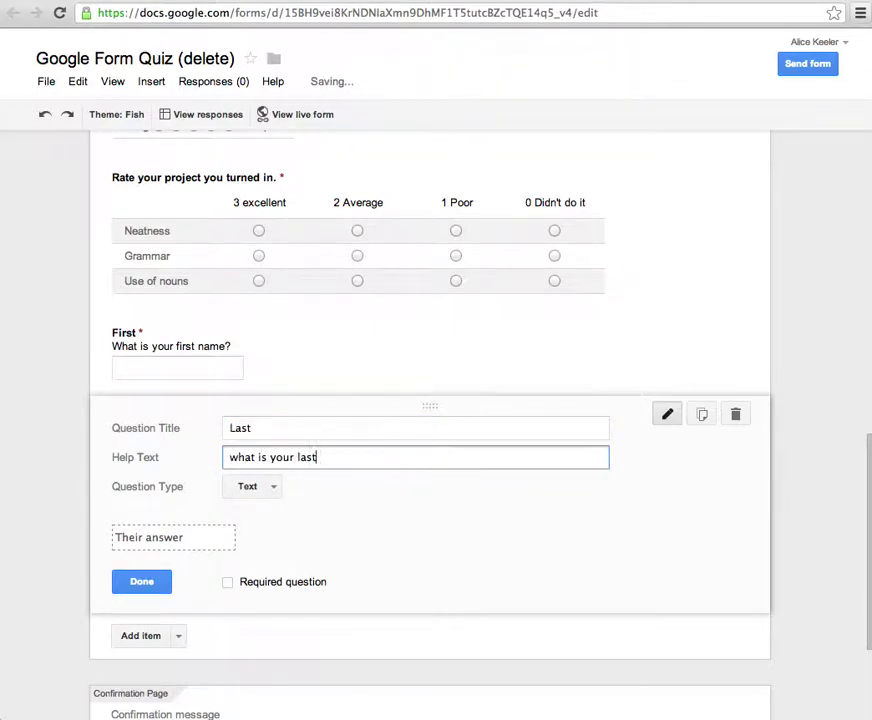
pyautogui.write(' name')
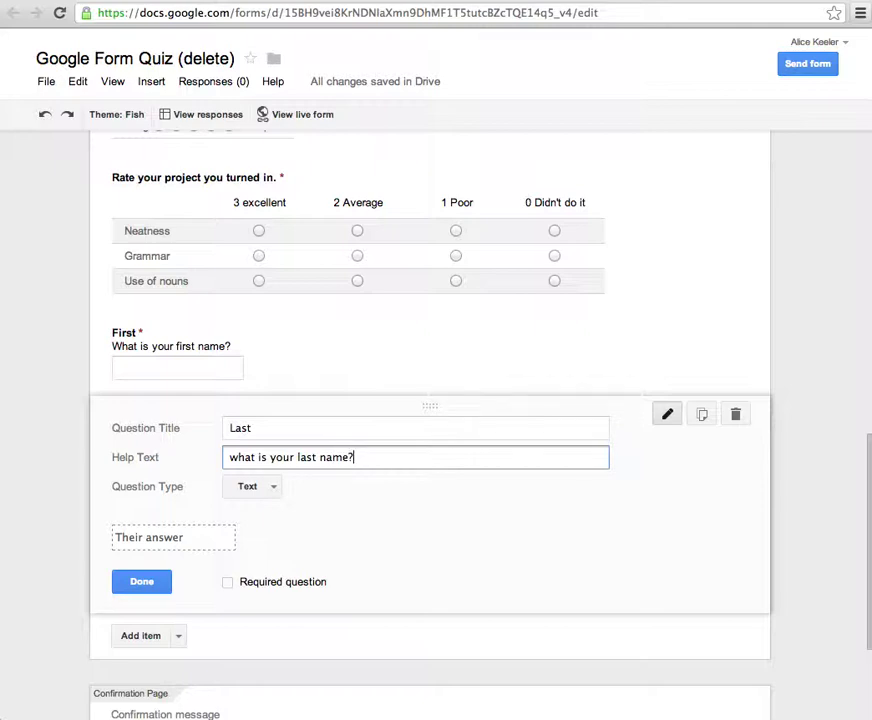
pyautogui.click(227, 581)
pyautogui.click(148, 582)
# - Add a required text question 'email address' with help text asking for the email address
pyautogui.click(157, 511)
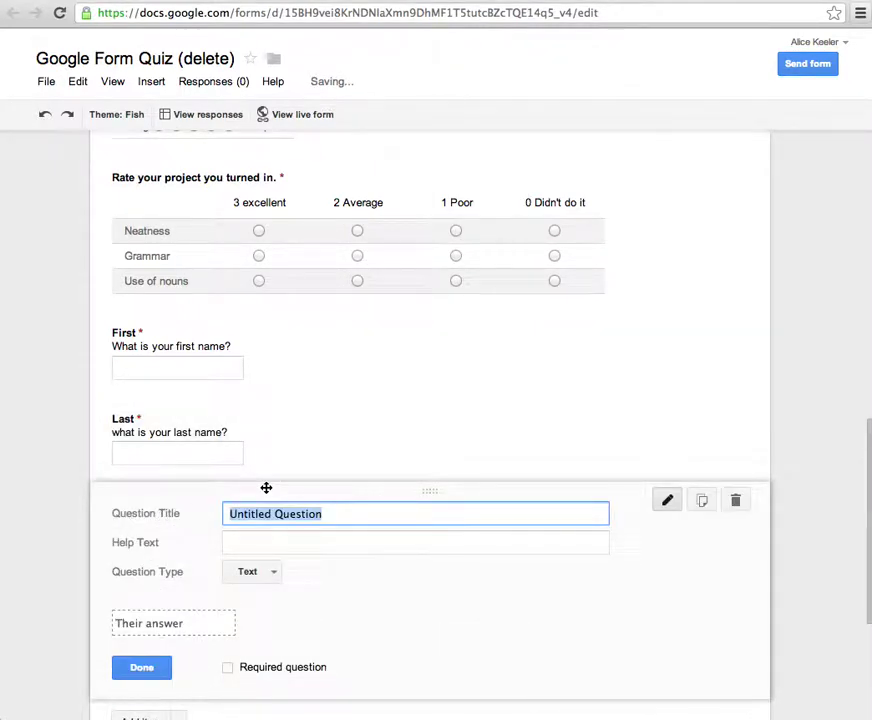
pyautogui.write('email addres')
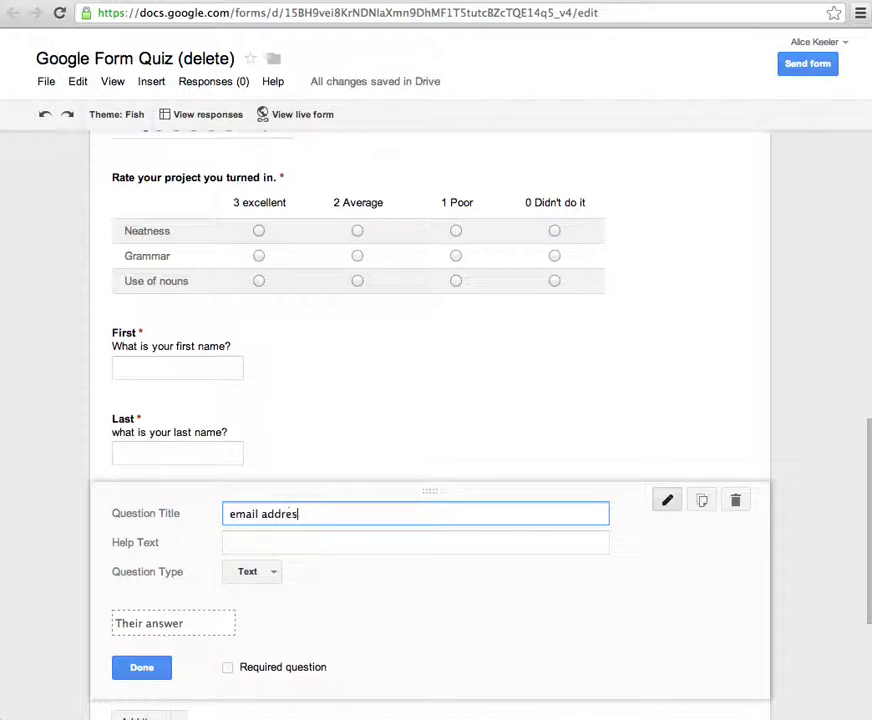
pyautogui.write('s')
pyautogui.press('Tab')
pyautogui.write('What is your ')
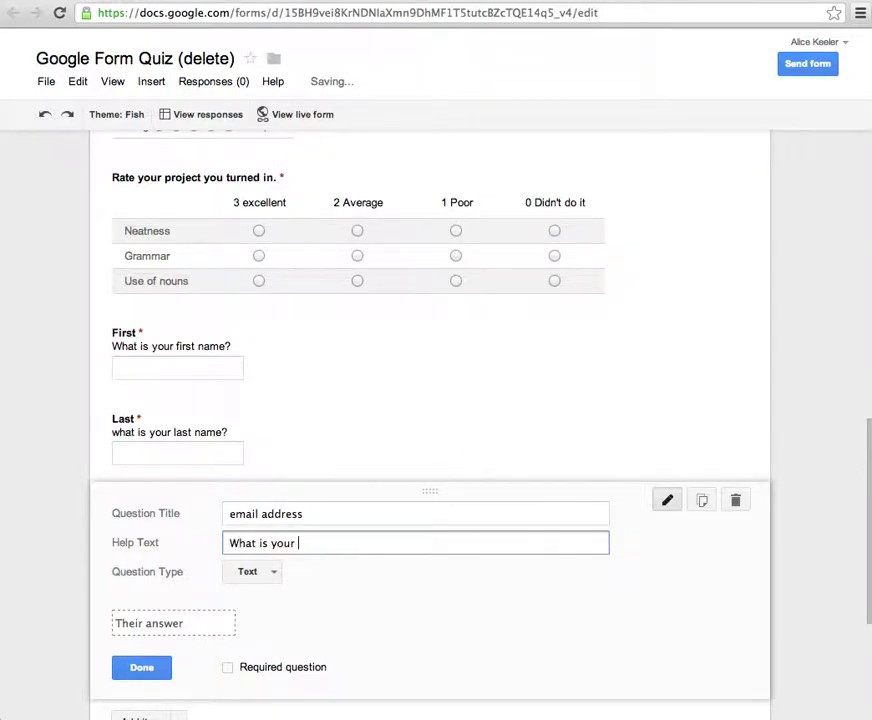
pyautogui.write('email address')
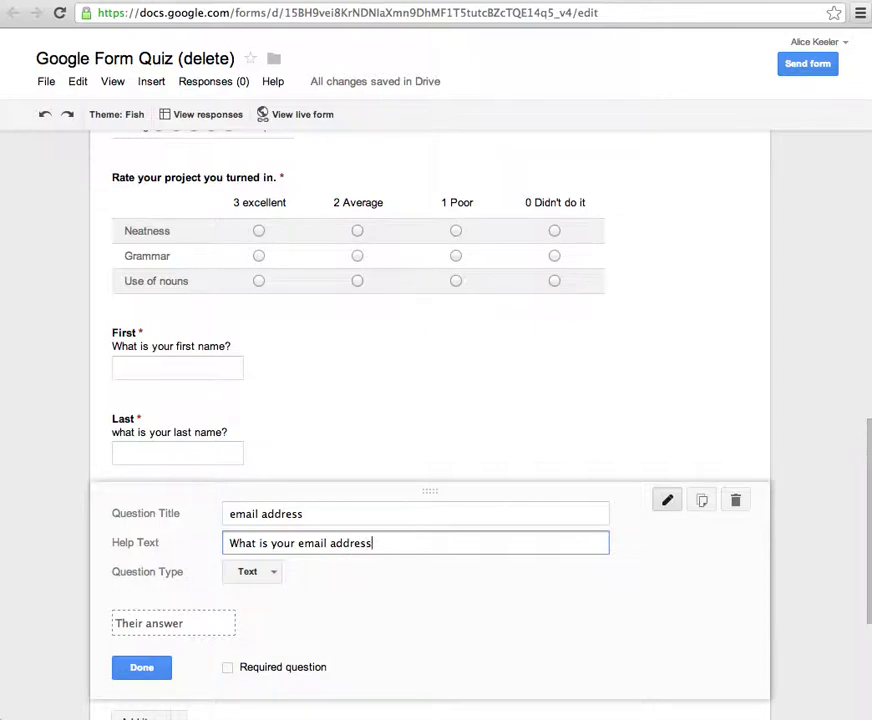
pyautogui.click(228, 667)
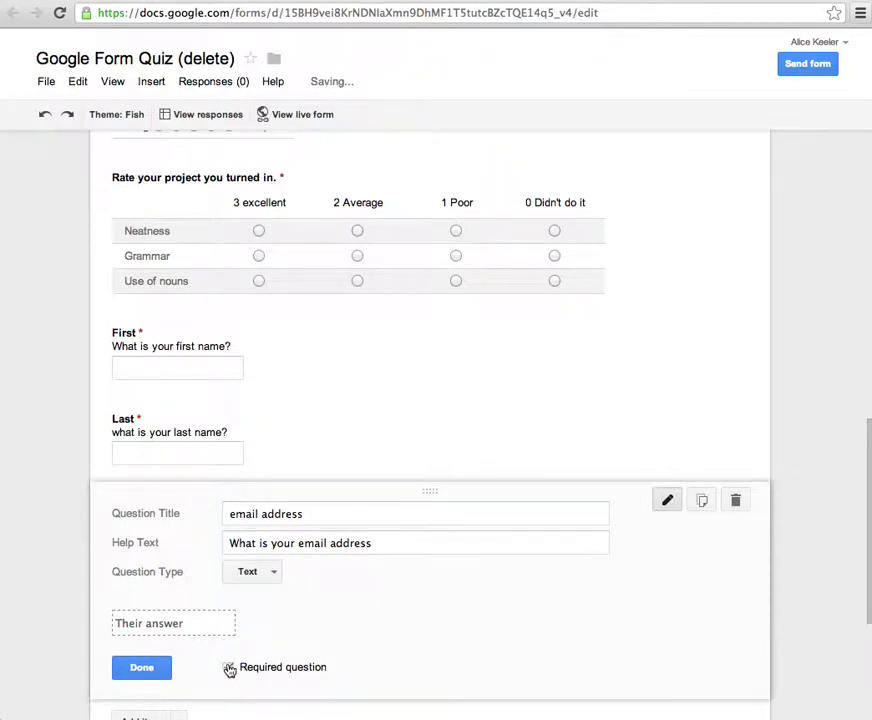
pyautogui.click(165, 671)
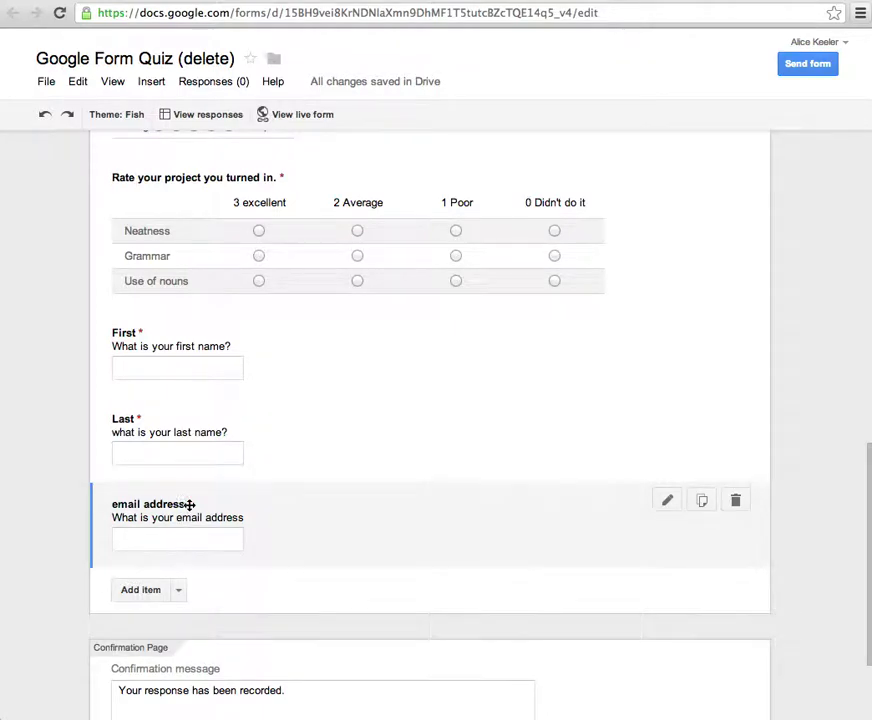
# - Zoom the browser page in for easier viewing
pyautogui.scroll(12, 195, 502)
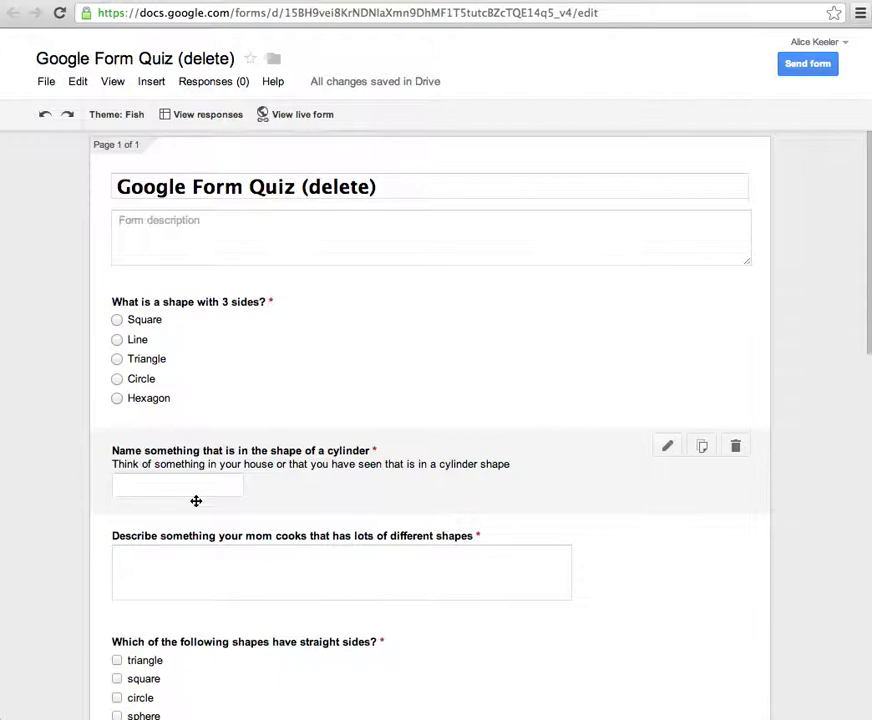
pyautogui.scroll(-15, 196, 501)
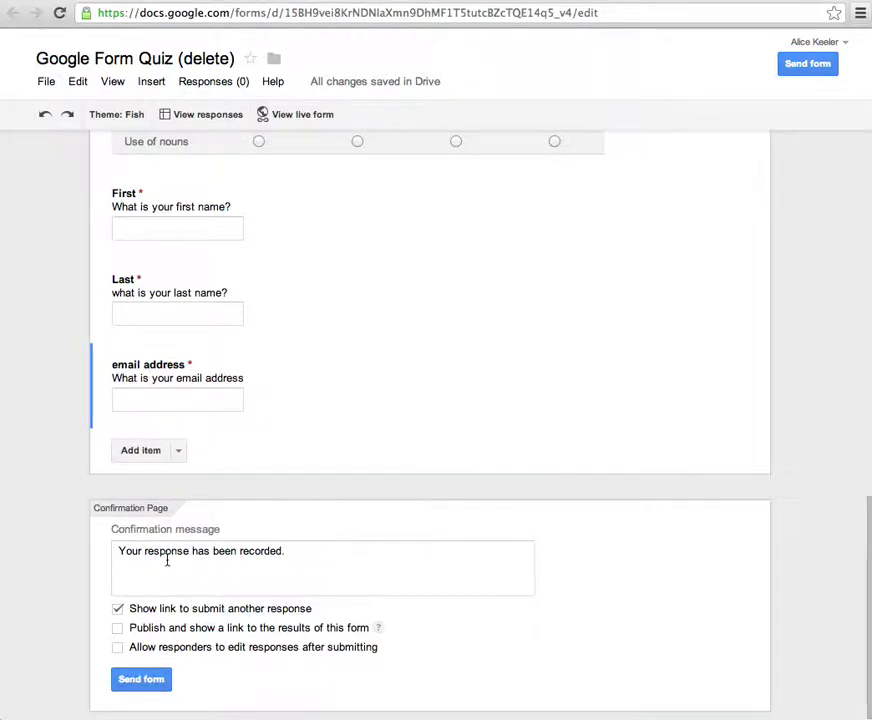
pyautogui.click(859, 14)
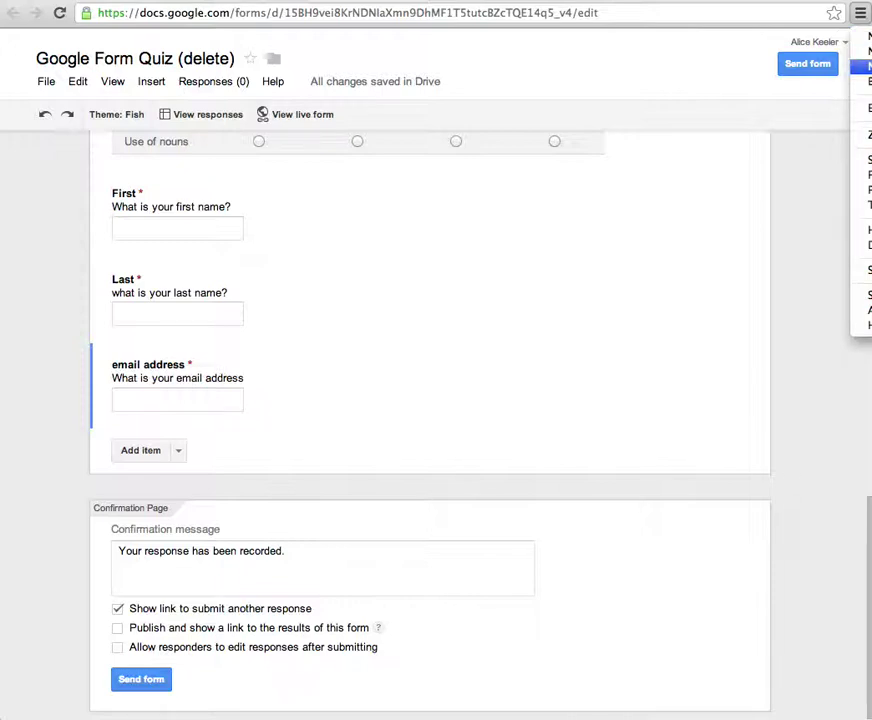
pyautogui.press('Escape')
pyautogui.click(860, 13)
pyautogui.hotkey('ctrl', '+')
pyautogui.hotkey('ctrl', '+')
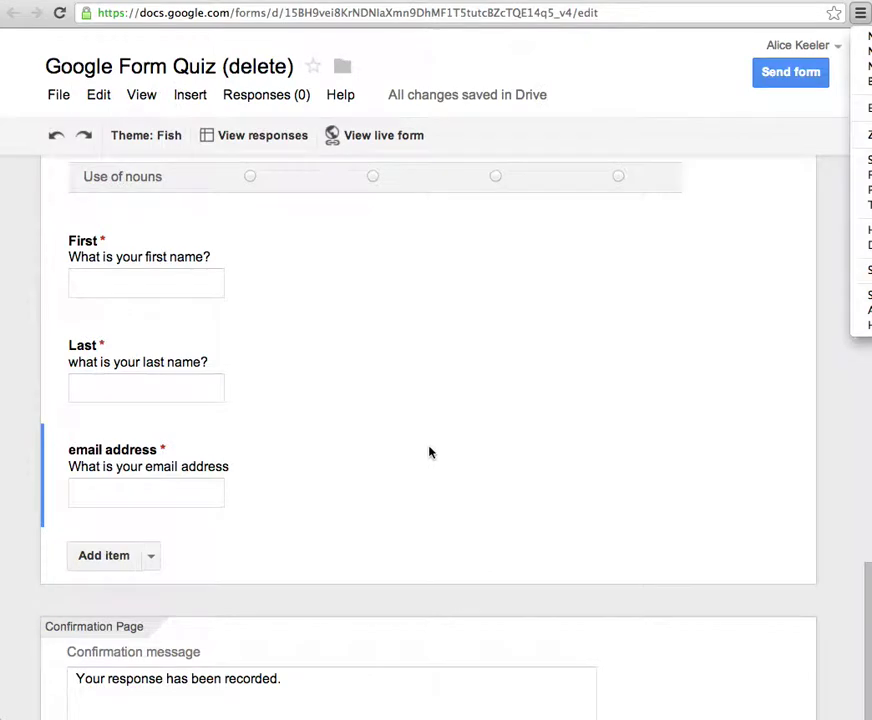
pyautogui.press('Escape')
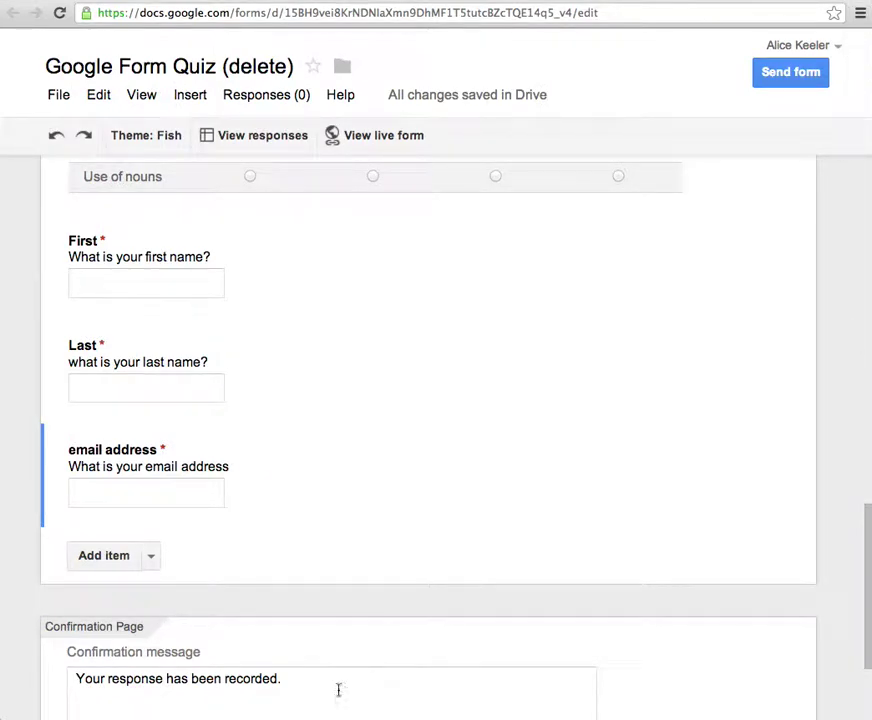
# - Replace the confirmation message with 'now that you have finished the quiz, go to the next station and work with a partner'
pyautogui.click(274, 678)
pyautogui.hotkey('shift', 'Home')
pyautogui.write('now t')
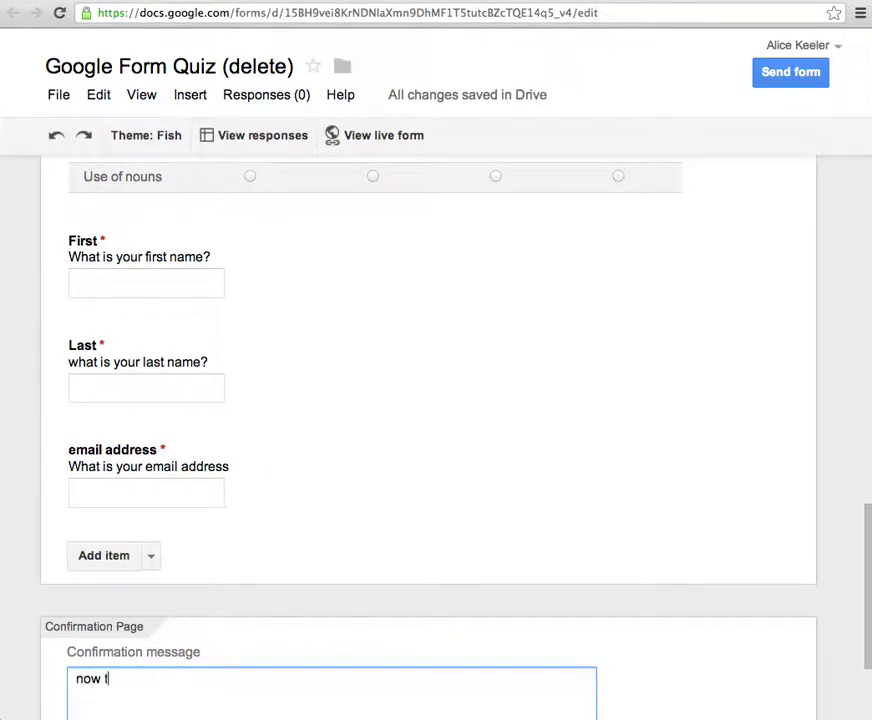
pyautogui.write('hat you have finished ')
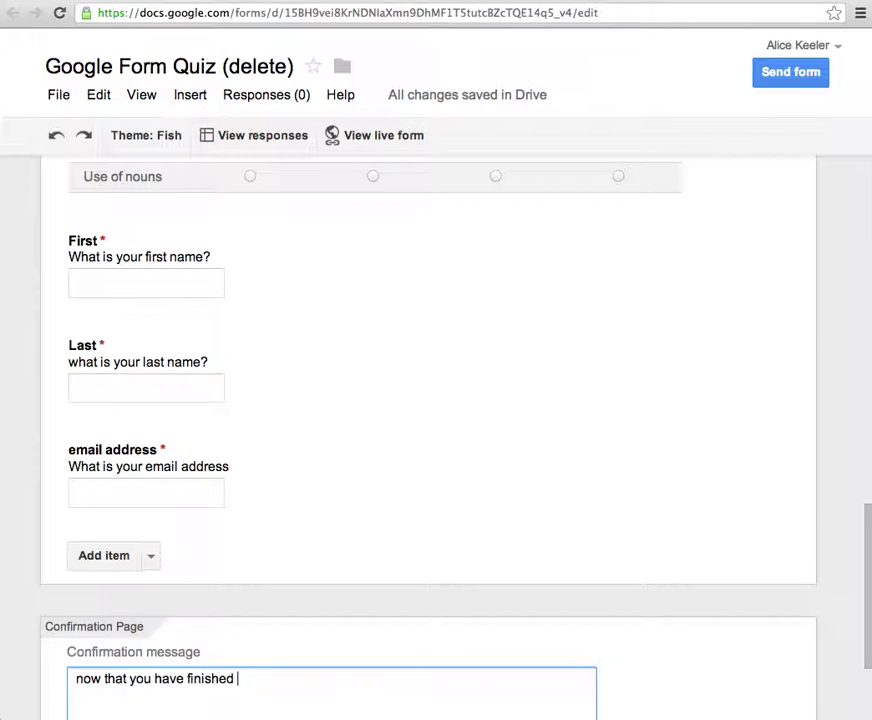
pyautogui.write('the quiz , go to the next station and work with a partner.')
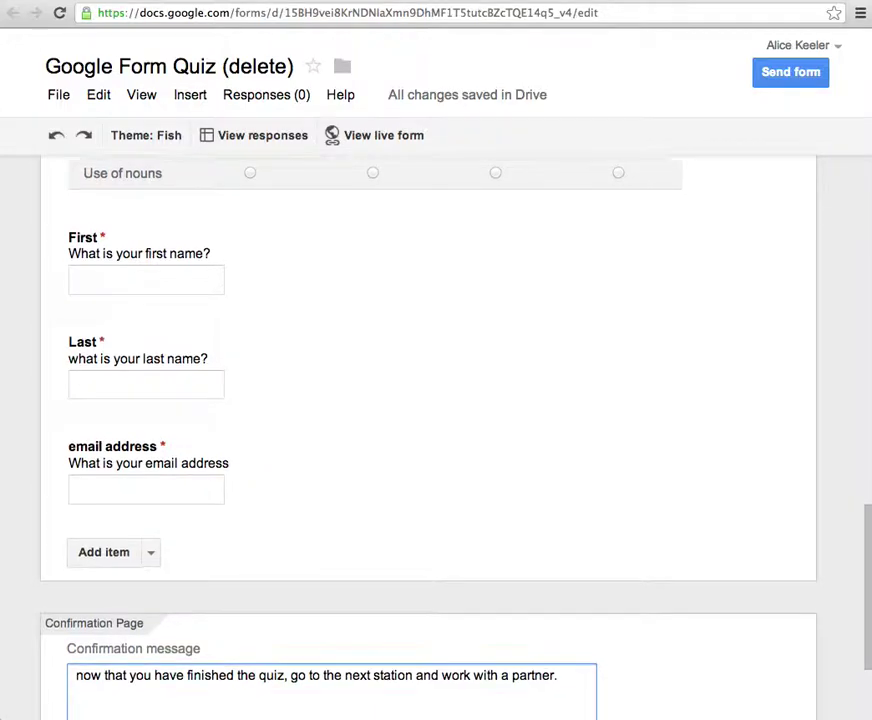
pyautogui.scroll(-3, 436, 440)
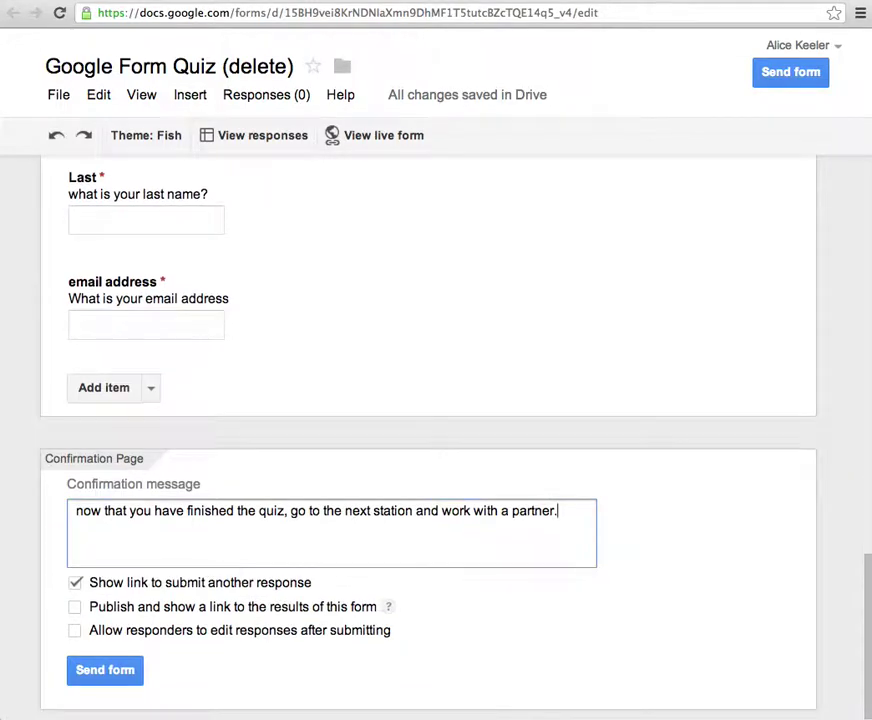
# - Leave the submit-another-response, publish-results and allow-editing confirmation options all unchecked
pyautogui.click(214, 588)
pyautogui.click(160, 592)
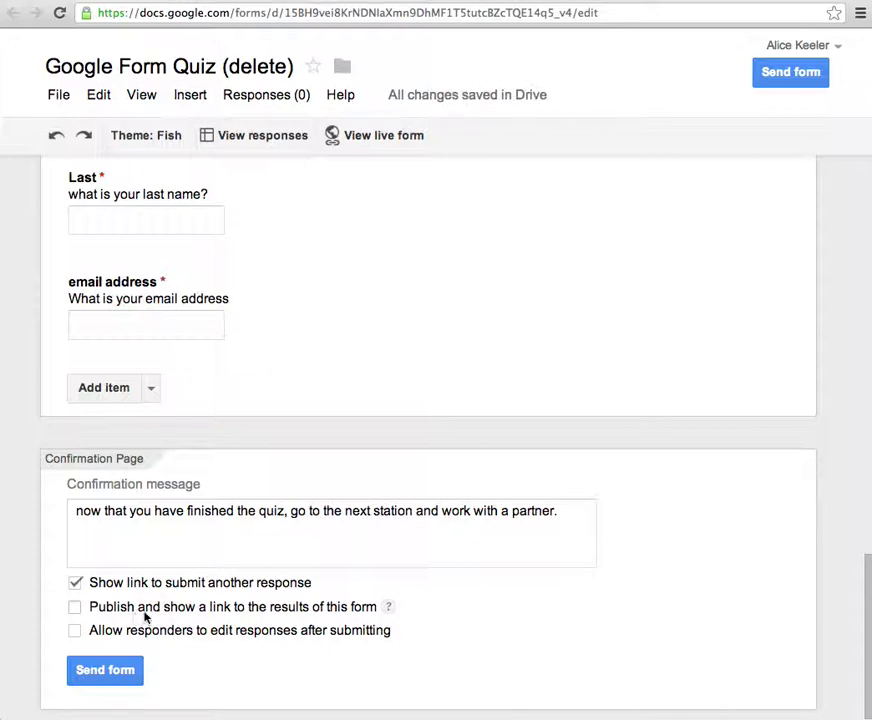
pyautogui.click(206, 608)
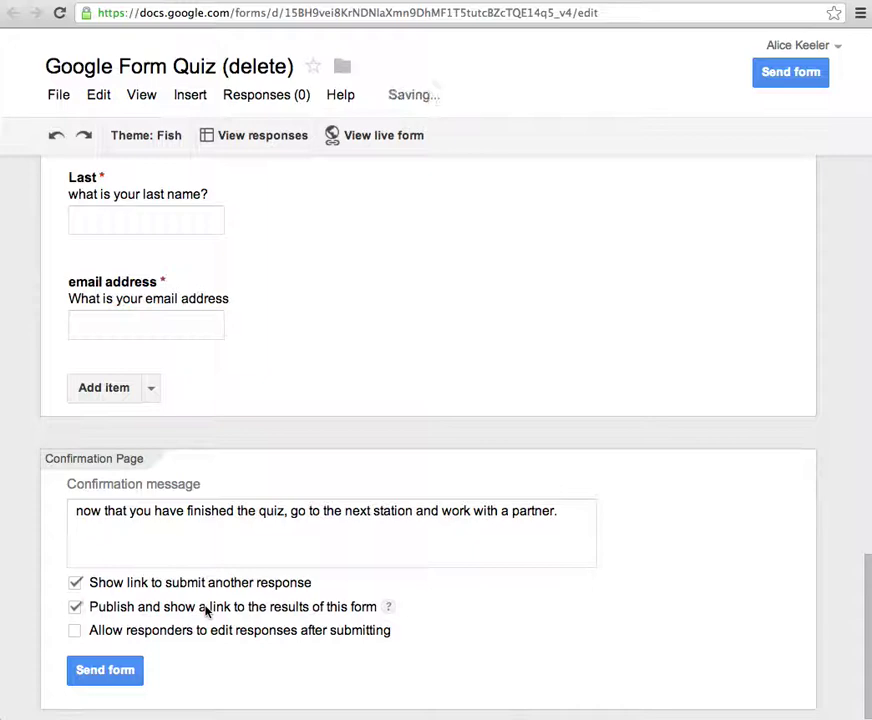
pyautogui.click(206, 608)
pyautogui.click(171, 635)
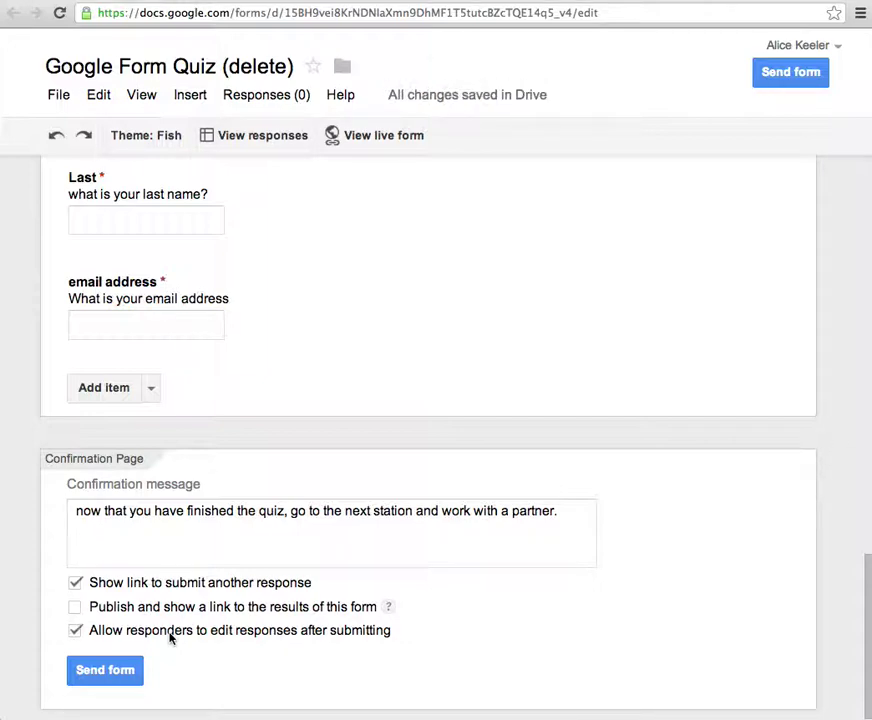
pyautogui.click(171, 634)
pyautogui.scroll(1, 200, 605)
pyautogui.scroll(1, 200, 603)
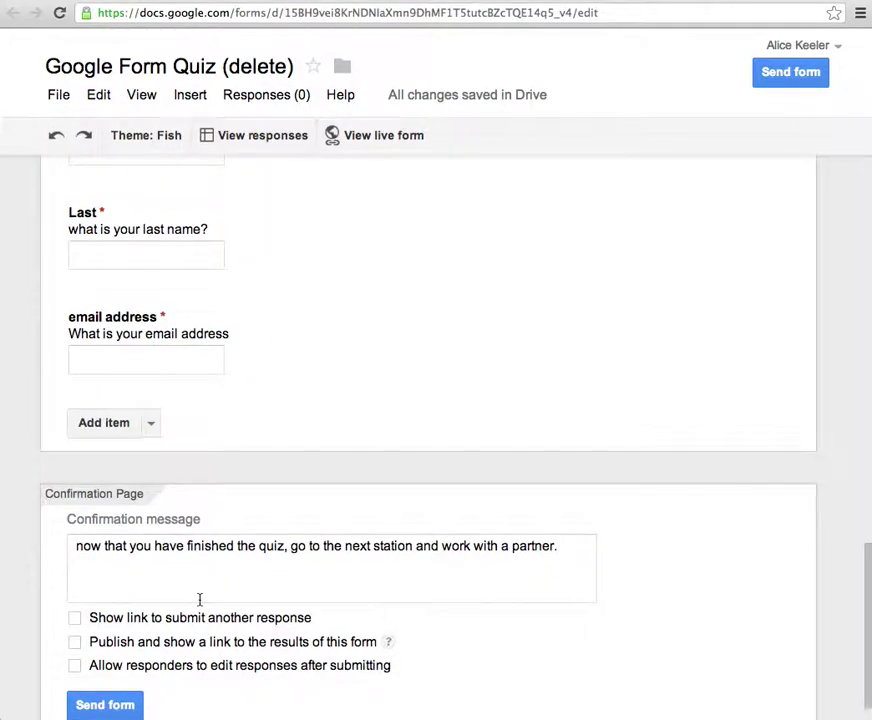
pyautogui.scroll(5, 200, 600)
pyautogui.scroll(10, 200, 600)
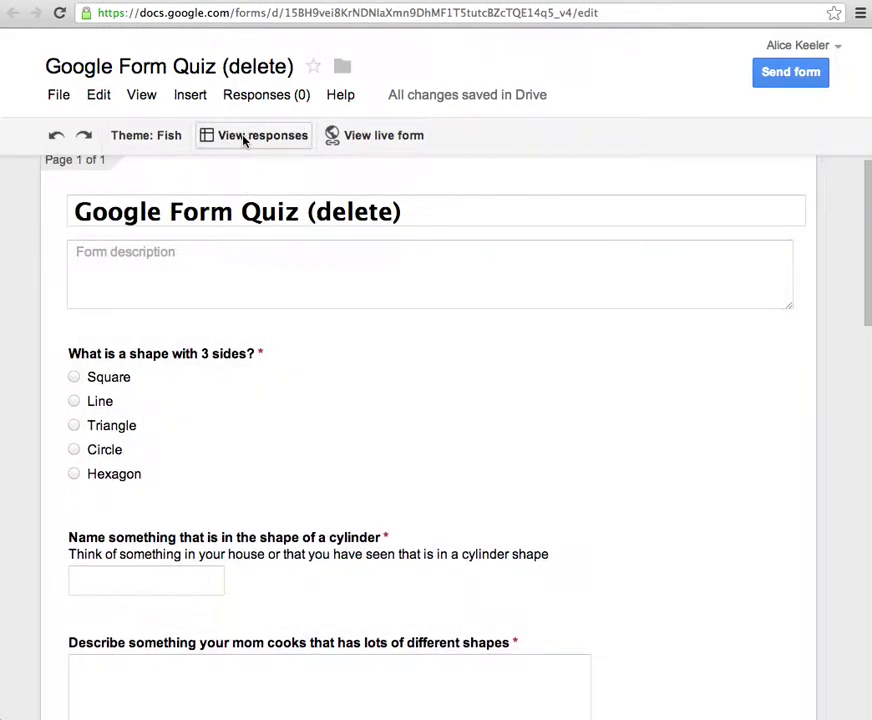
# - Unlink the quiz from its response spreadsheet and bring up the response destination choices
pyautogui.click(240, 98)
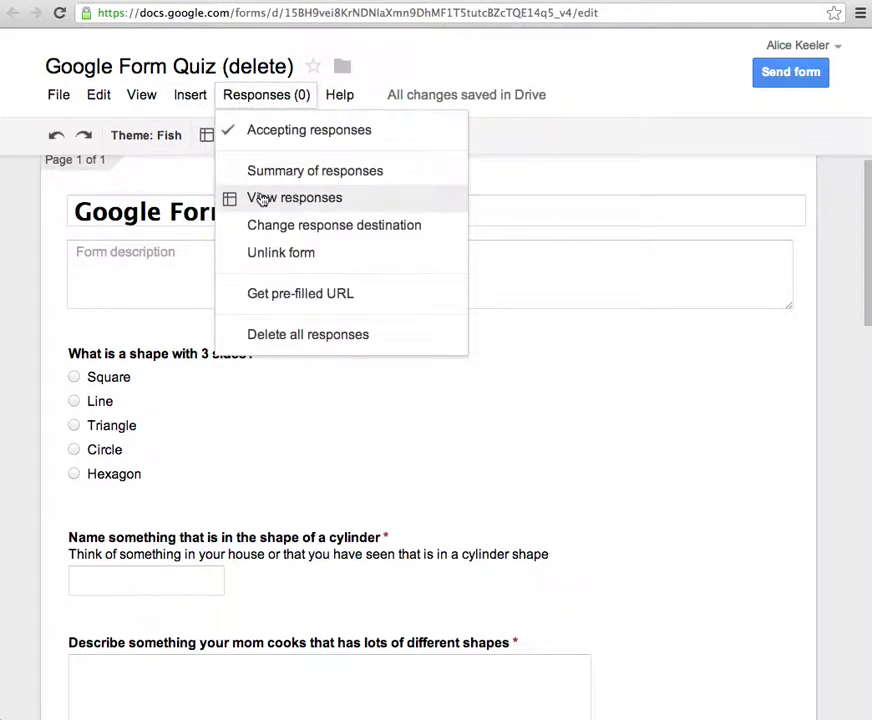
pyautogui.click(266, 254)
pyautogui.click(207, 450)
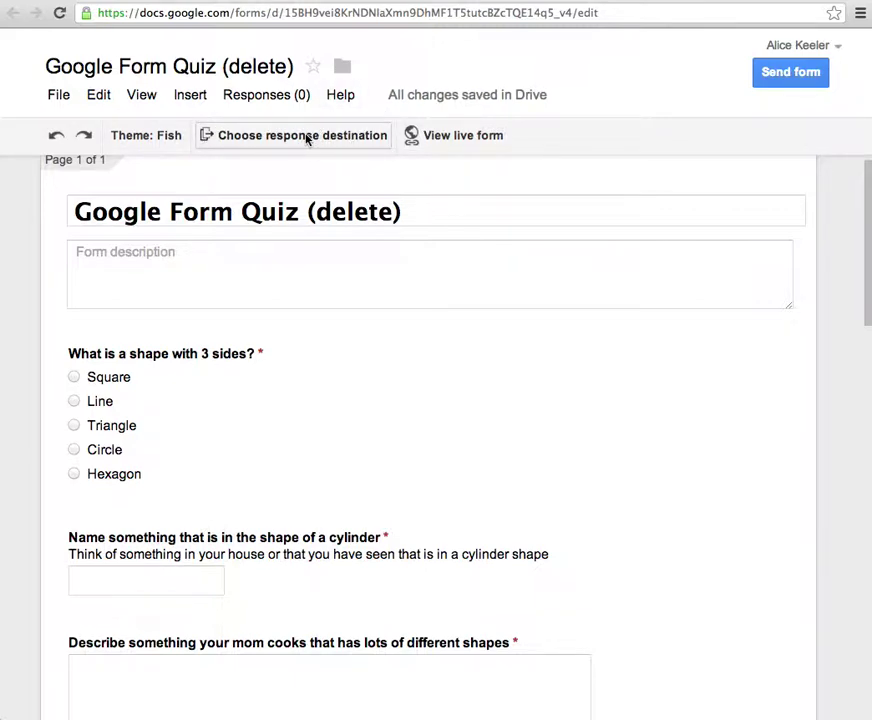
pyautogui.click(307, 139)
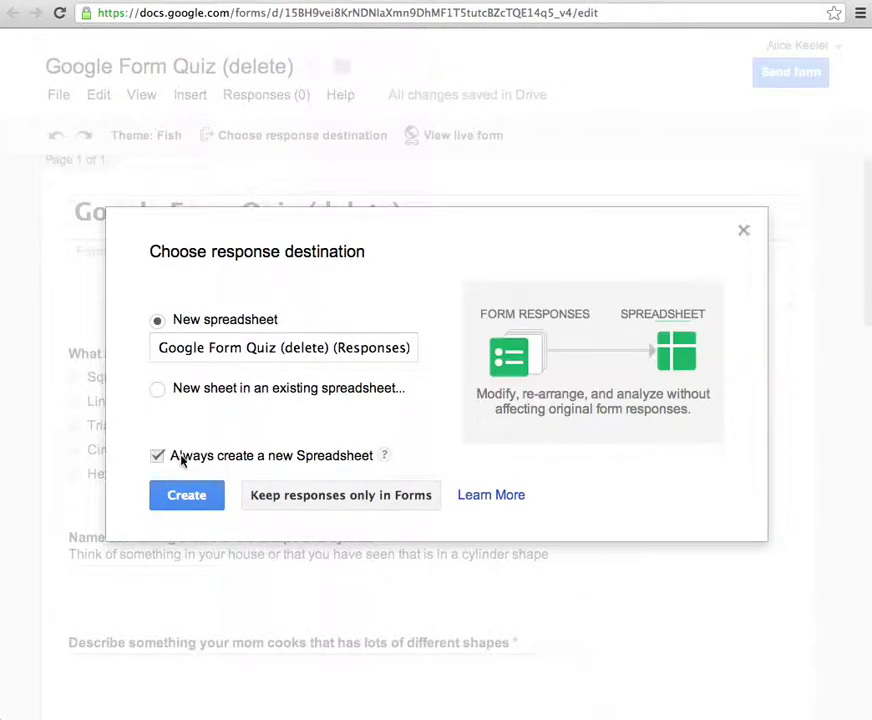
# - Keep New spreadsheet and always-create-new checked, creating 'Google Form Quiz (delete) (Responses)'
pyautogui.click(336, 462)
pyautogui.click(155, 458)
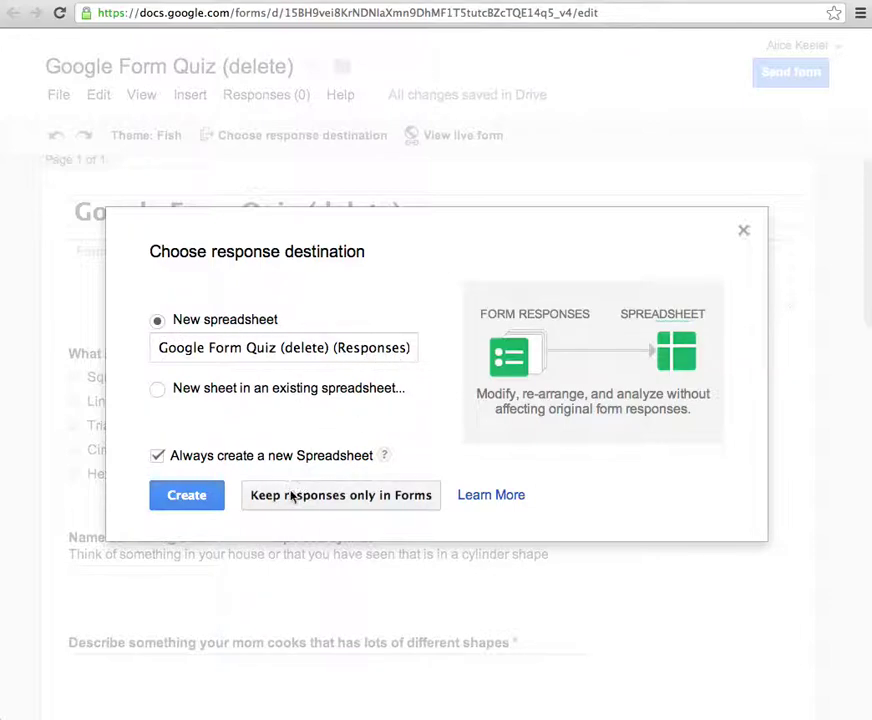
pyautogui.click(178, 506)
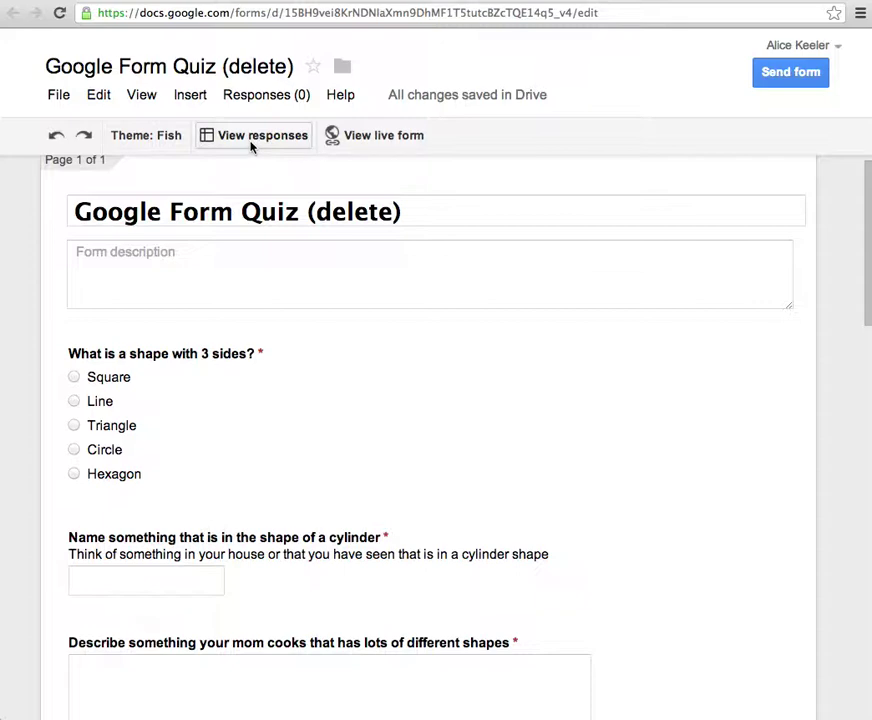
# - On the live quiz, answer Line, 'coke can', and a spaghetti-and-mushrooms cooking description
pyautogui.click(379, 141)
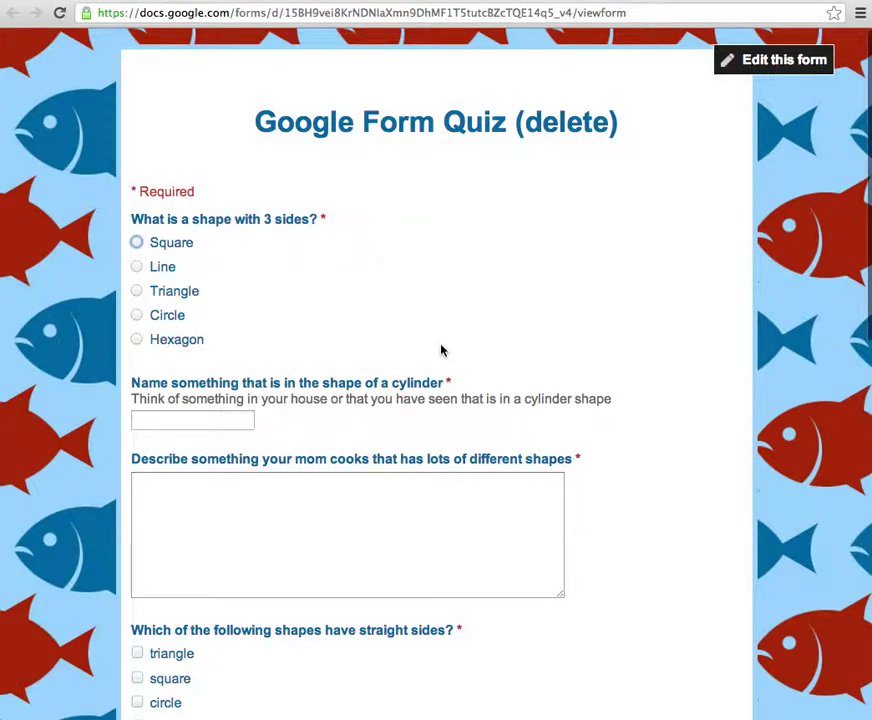
pyautogui.scroll(-15, 441, 349)
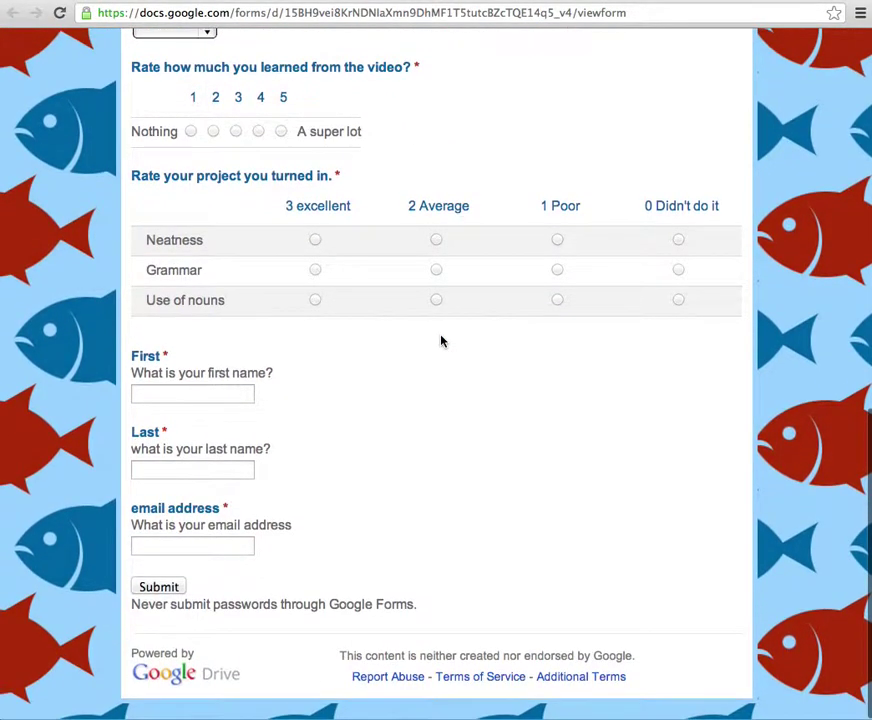
pyautogui.scroll(15, 441, 343)
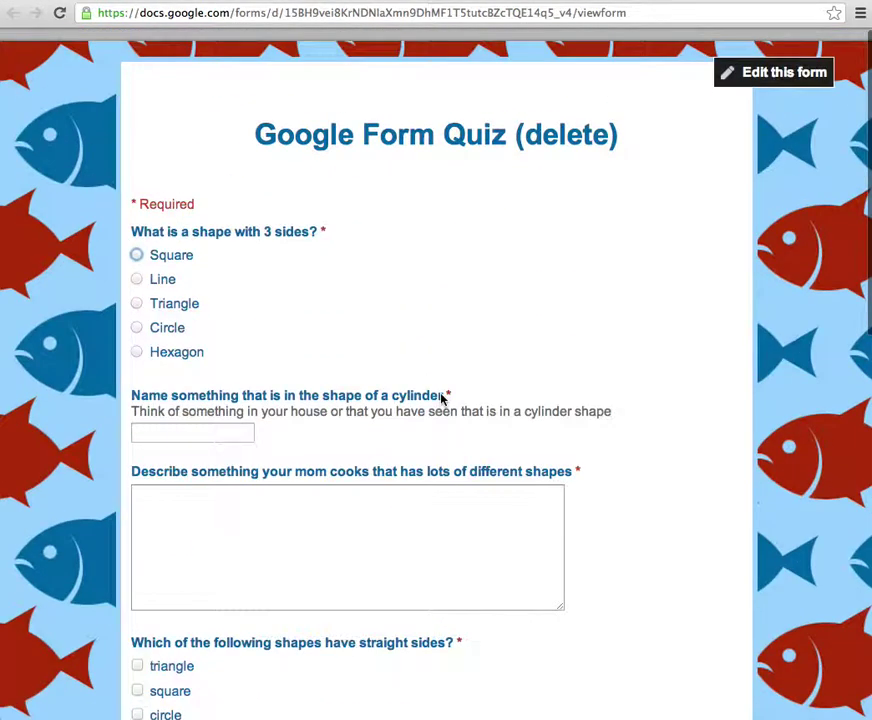
pyautogui.click(136, 279)
pyautogui.click(158, 431)
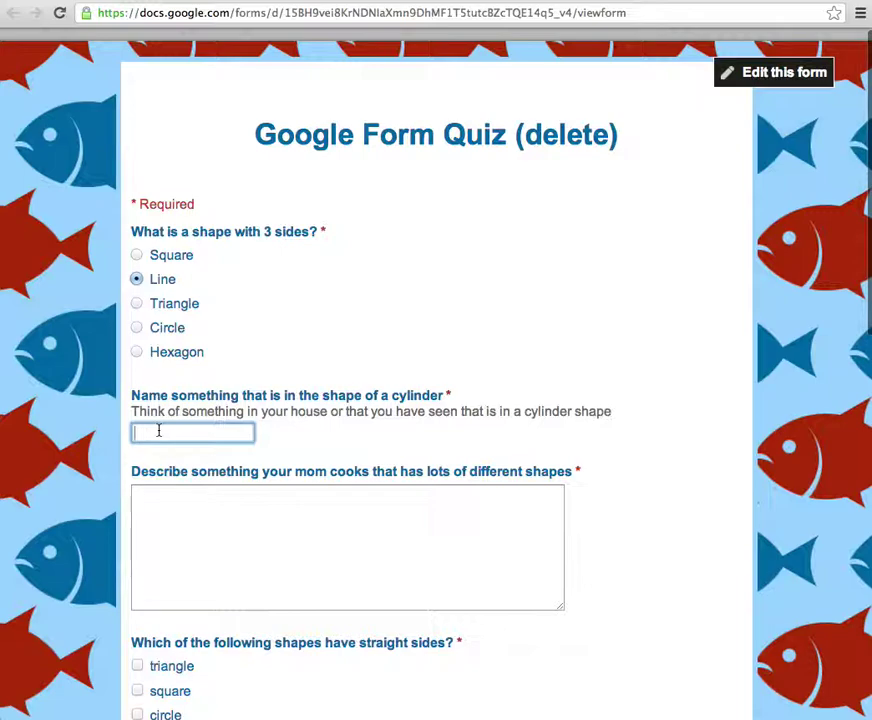
pyautogui.scroll(-1, 158, 431)
pyautogui.write('coke can')
pyautogui.press('Tab')
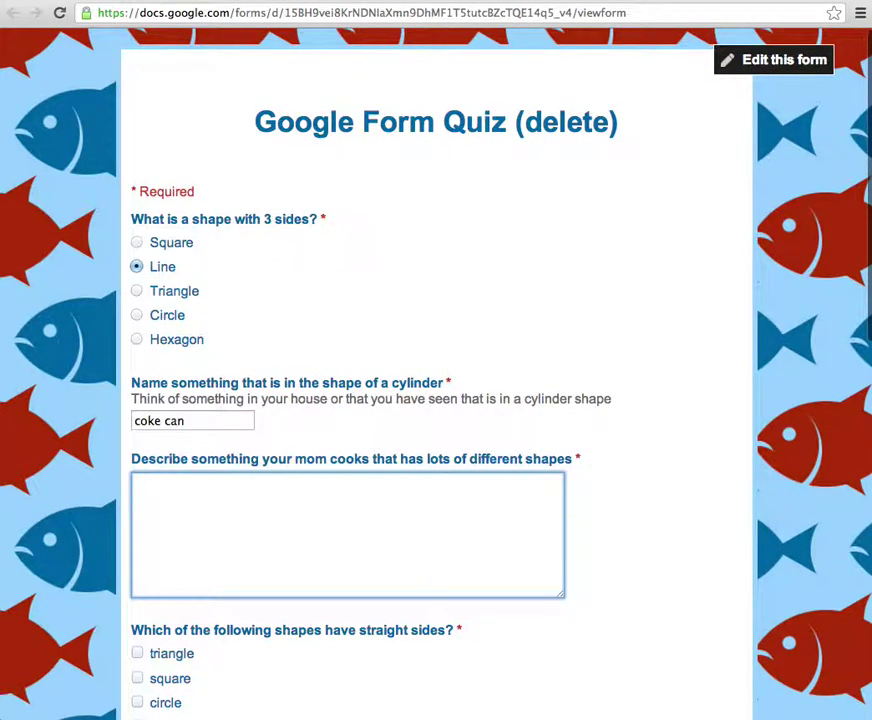
pyautogui.write('My mom makes s')
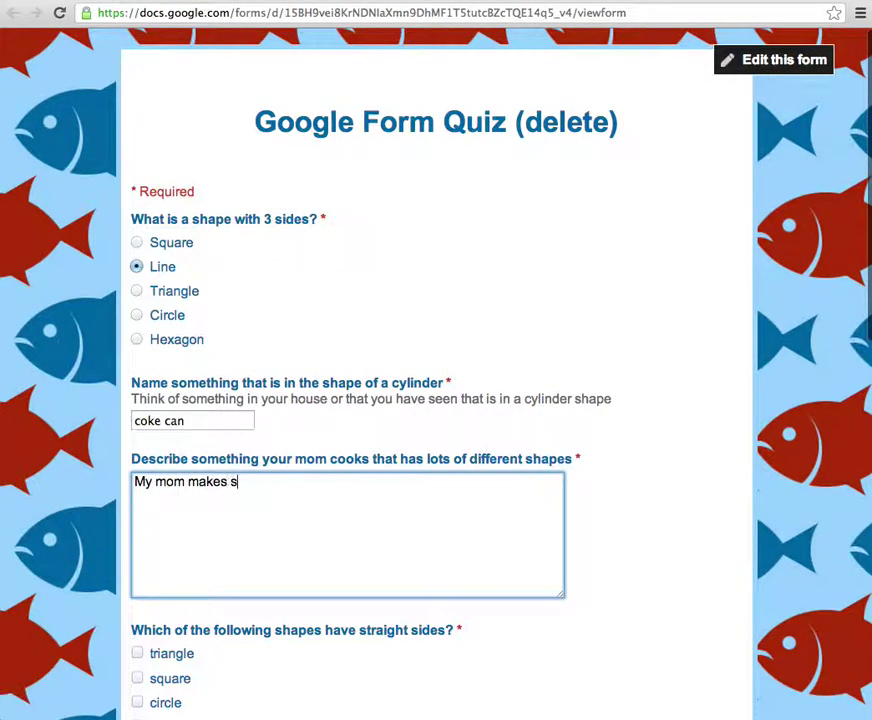
pyautogui.write('paggh')
pyautogui.write('etti and it h')
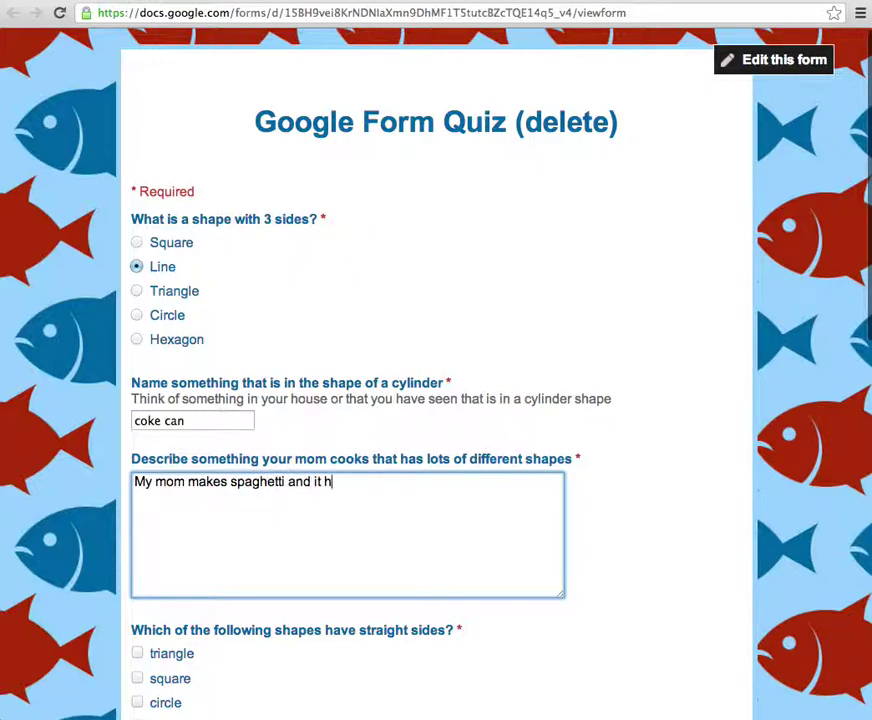
pyautogui.write('as lots of lines.')
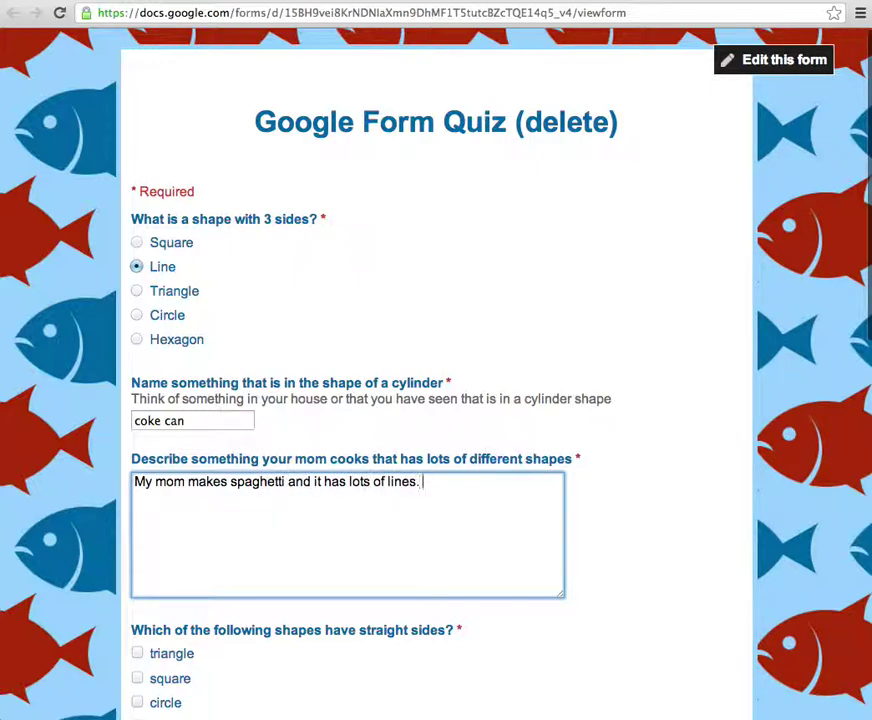
pyautogui.write(' The mushrooms i')
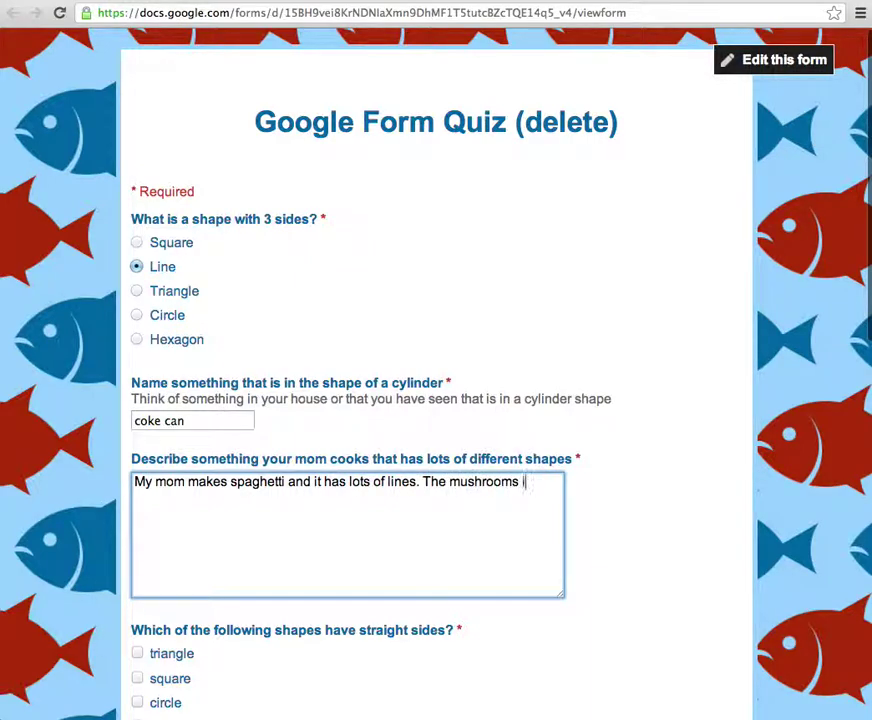
pyautogui.press('BackSpace')
pyautogui.write('kind of look lik')
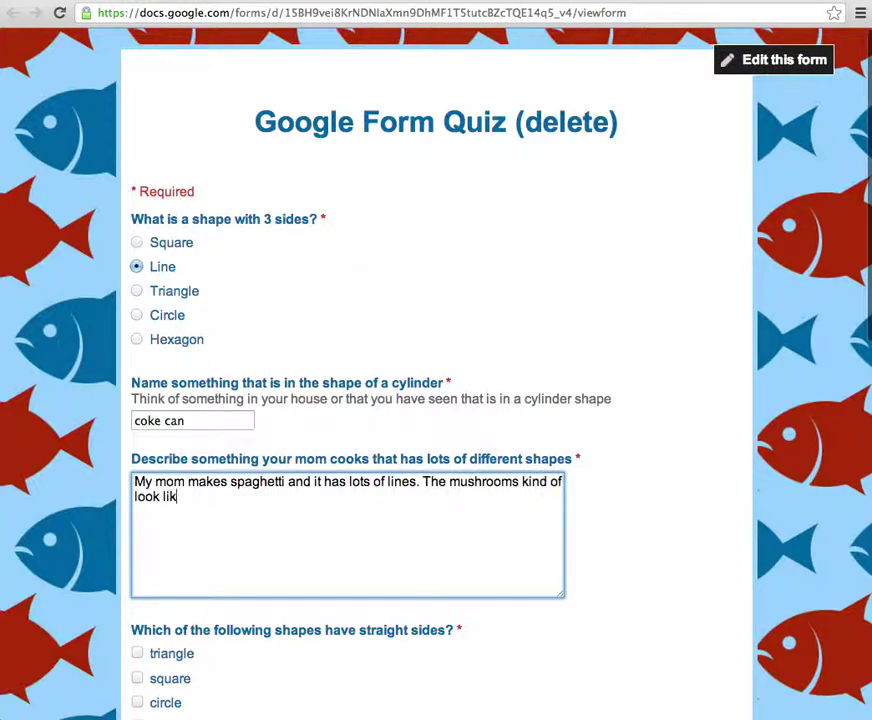
pyautogui.write('e a hexagon')
# - Check triangle, square, arrow and Rectangle, pick Triangle, rate the video 3 and project rows 3, 2, 1
pyautogui.scroll(-4, 117, 438)
pyautogui.click(137, 482)
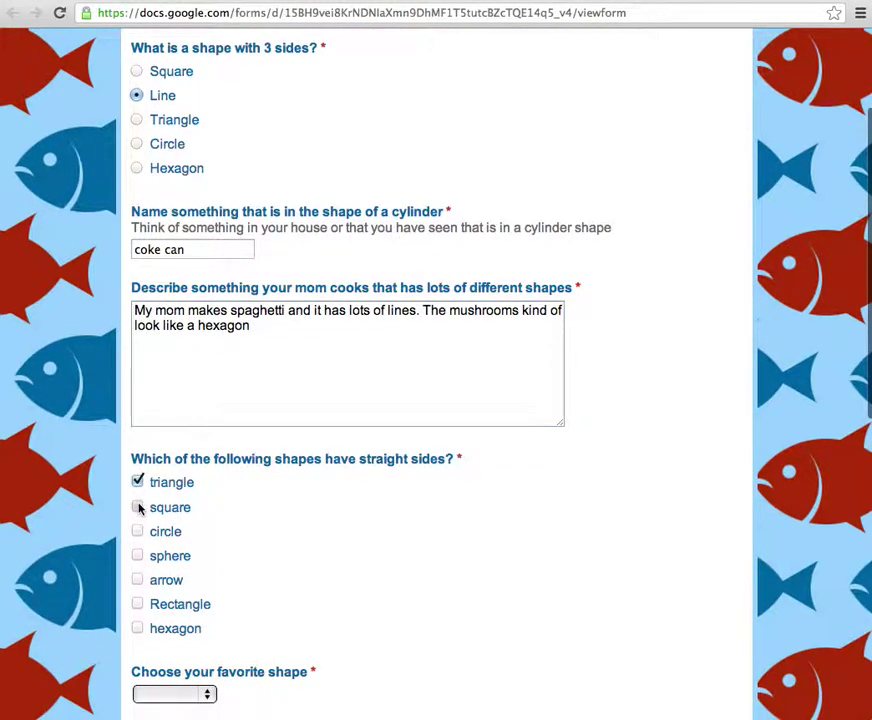
pyautogui.click(137, 507)
pyautogui.click(137, 580)
pyautogui.click(137, 604)
pyautogui.scroll(-7, 137, 610)
pyautogui.click(180, 390)
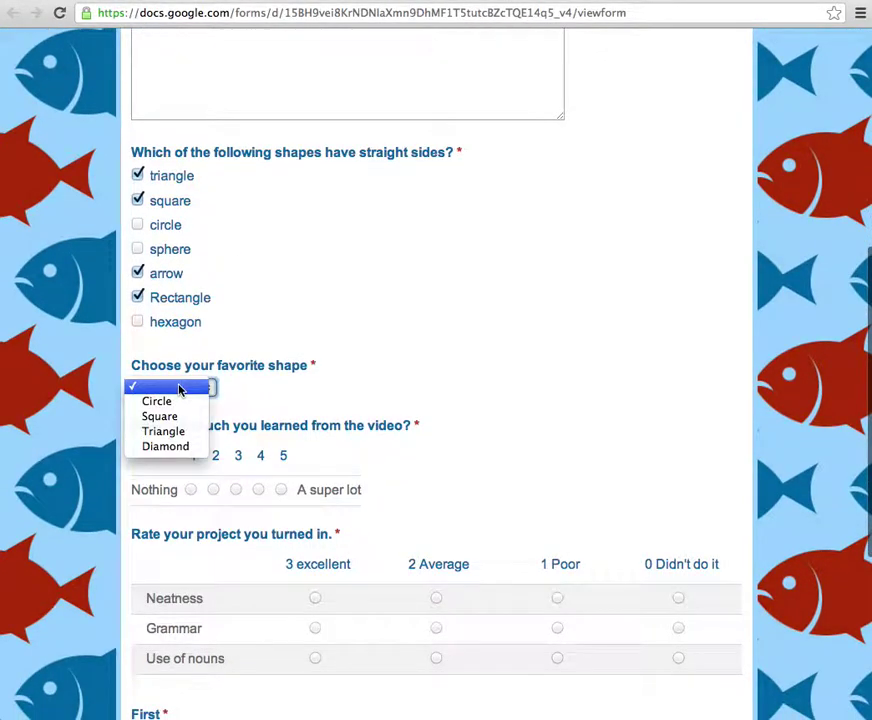
pyautogui.click(179, 435)
pyautogui.scroll(-2, 179, 437)
pyautogui.click(236, 415)
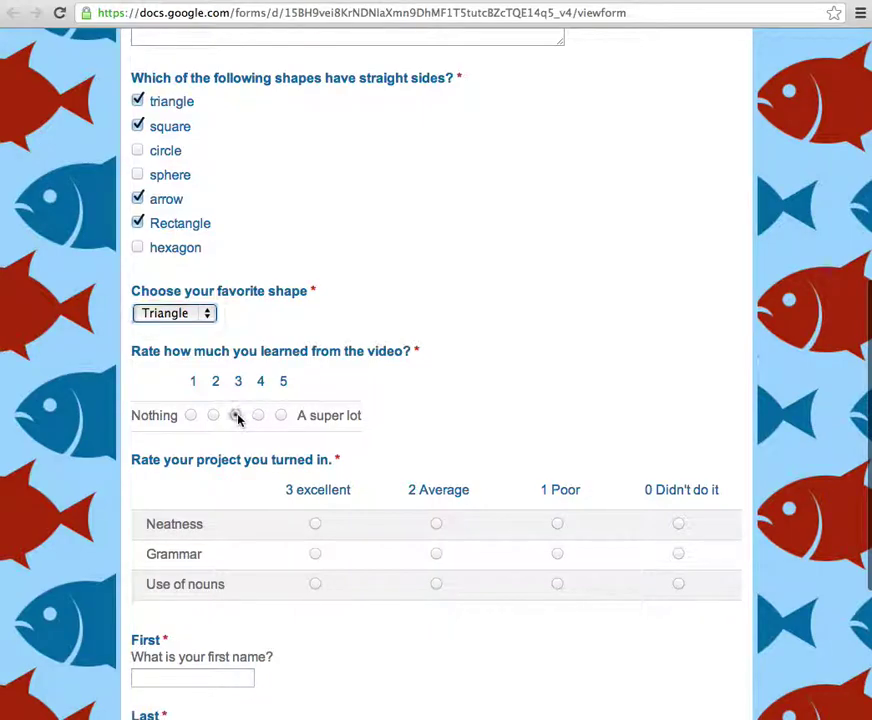
pyautogui.click(315, 524)
pyautogui.click(436, 554)
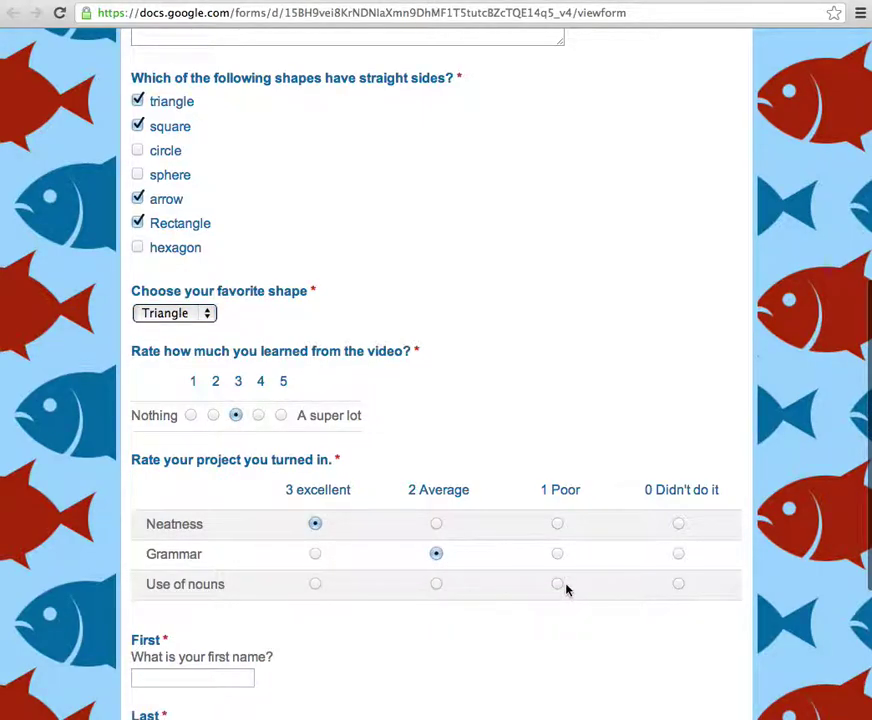
pyautogui.click(557, 585)
# - Fill in the responder's first name, last name and email address
pyautogui.scroll(-3, 540, 585)
pyautogui.click(225, 530)
pyautogui.press('Tab')
pyautogui.press('Tab')
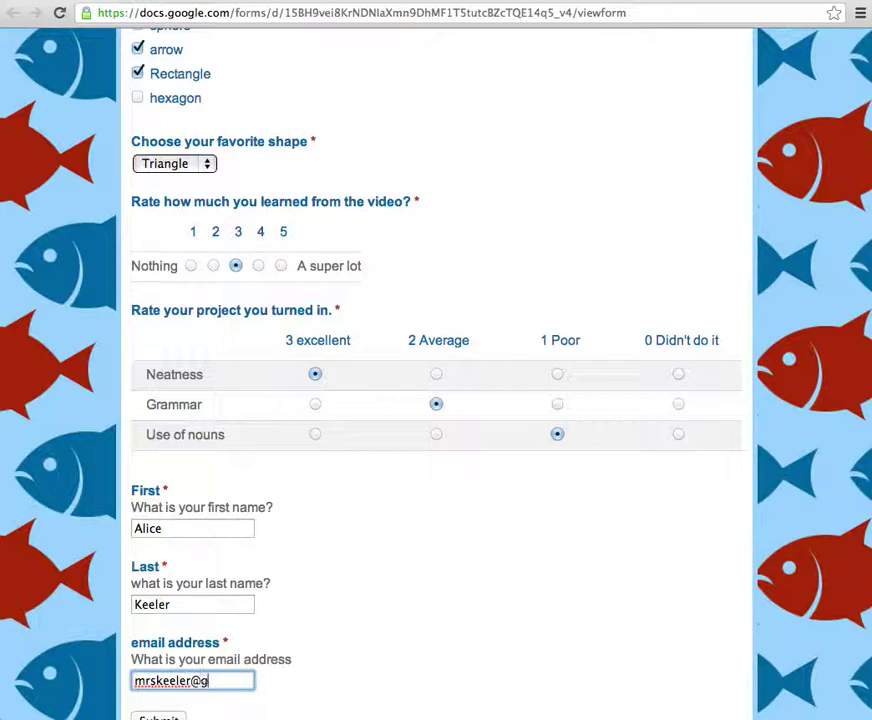
pyautogui.scroll(-1, 168, 541)
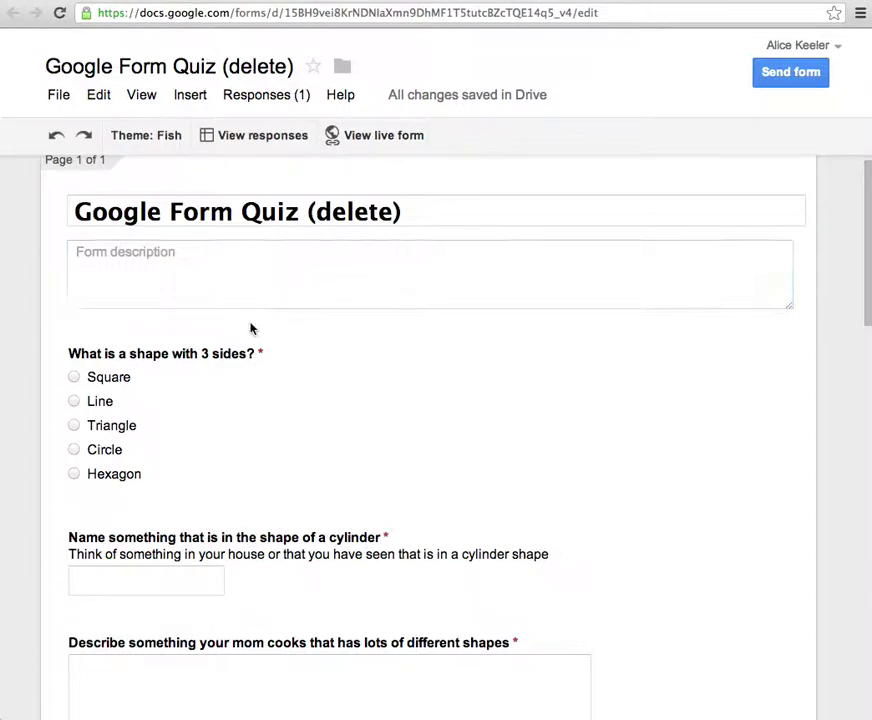
# - Open the quiz responses spreadsheet, look across its answer columns, and bring up its sharing settings
pyautogui.scroll(-5, 251, 323)
pyautogui.scroll(5, 251, 323)
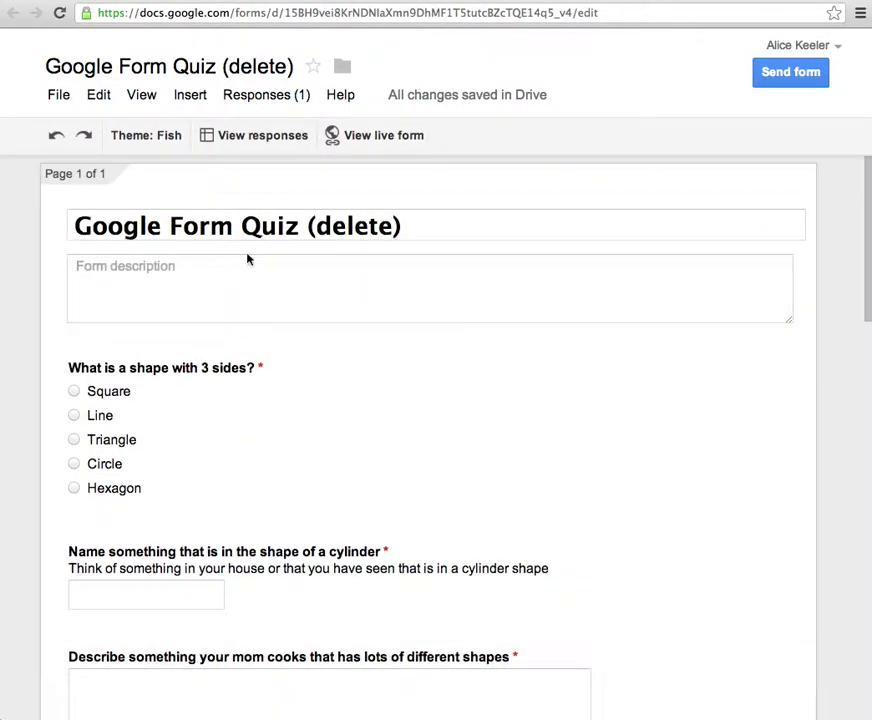
pyautogui.click(255, 140)
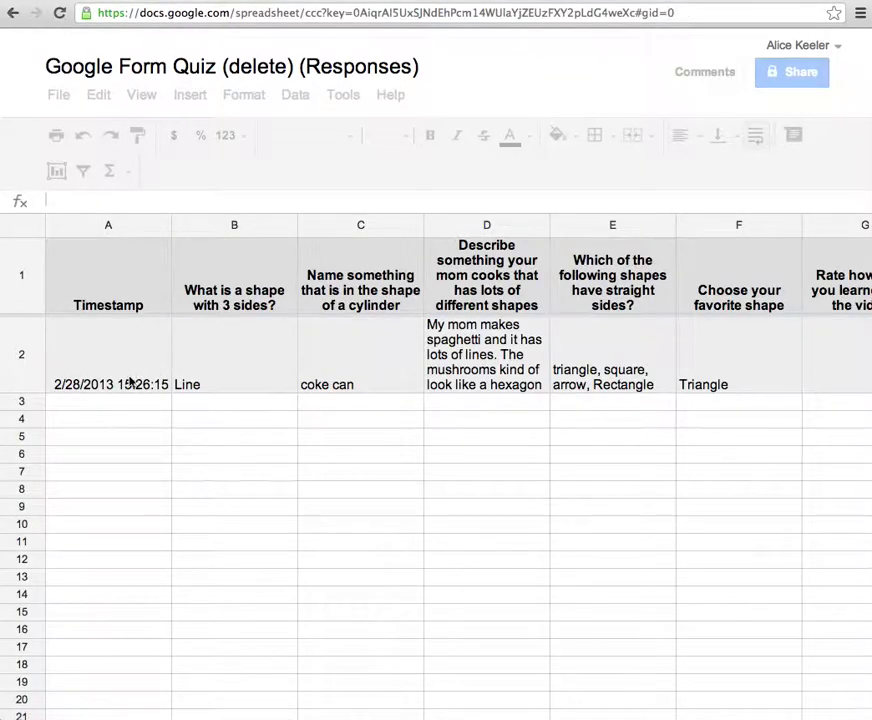
pyautogui.hscroll(6, 307, 411)
pyautogui.hscroll(10, 501, 426)
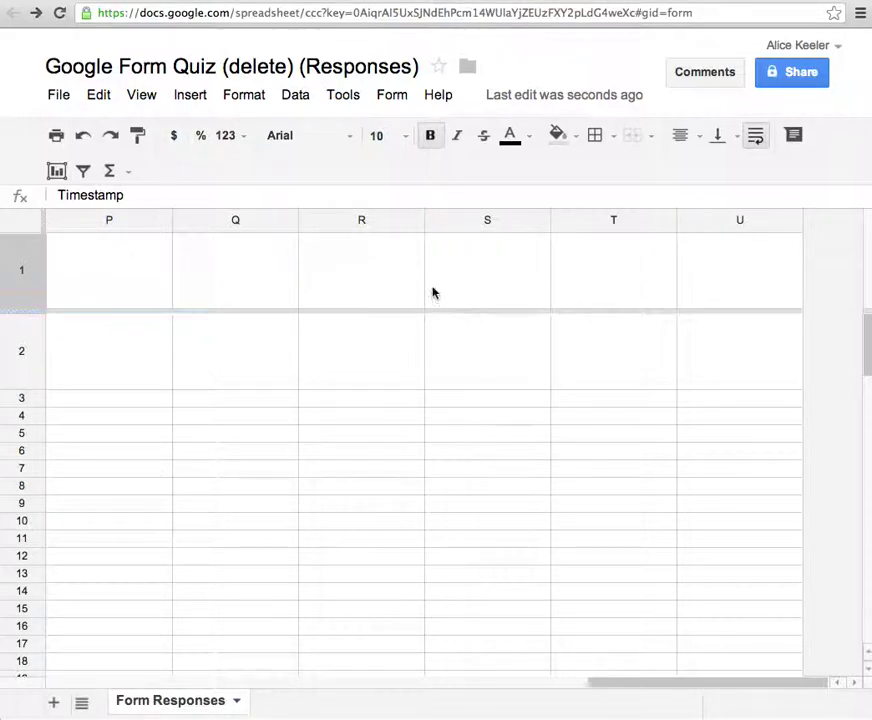
pyautogui.click(787, 73)
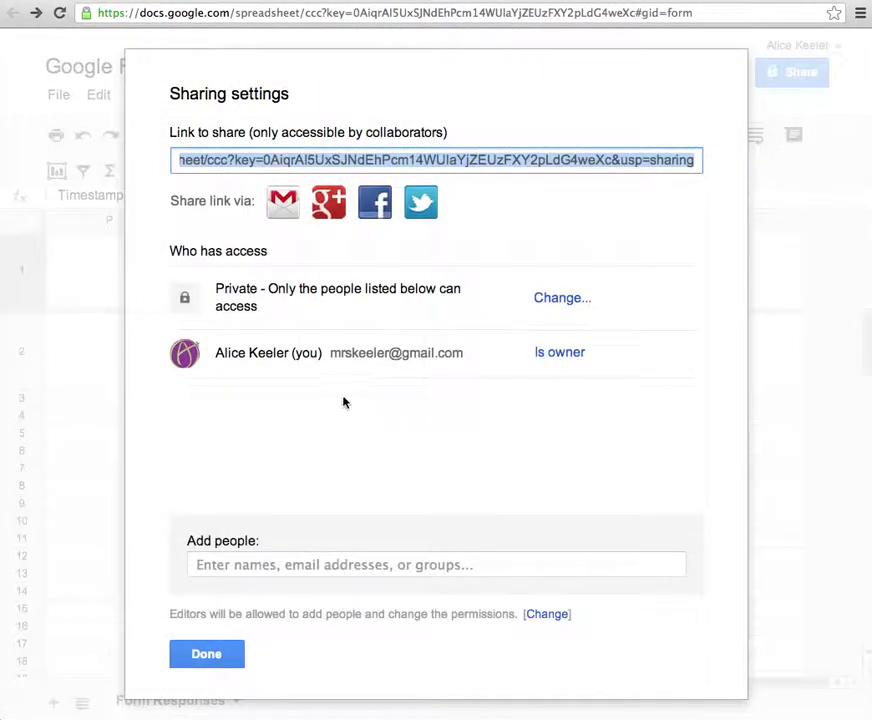
# - Change the spreadsheet's access to Public on the web, save, and close the sharing dialog
pyautogui.click(575, 300)
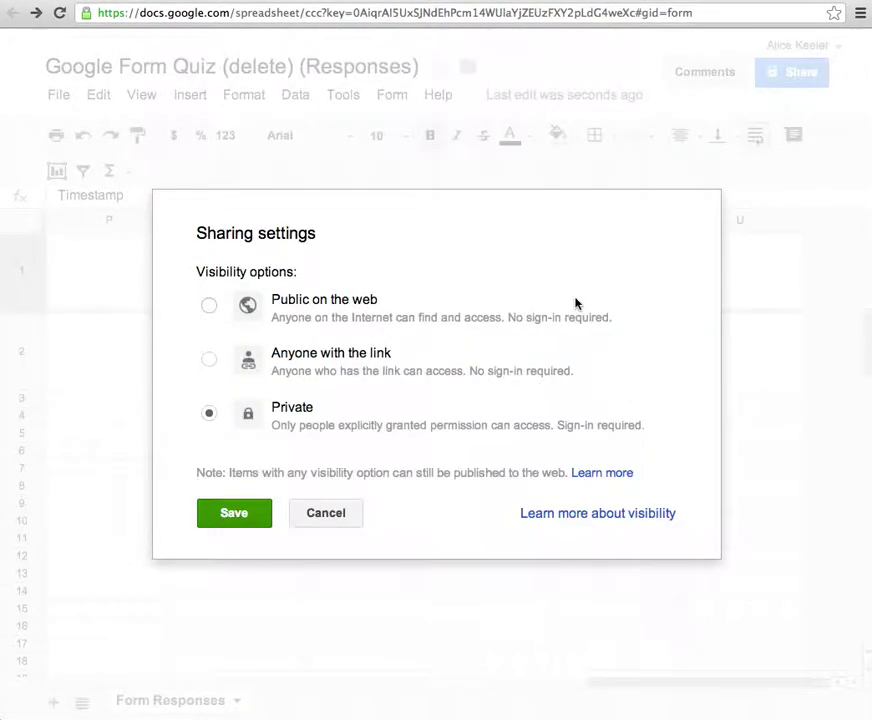
pyautogui.click(348, 299)
pyautogui.click(241, 553)
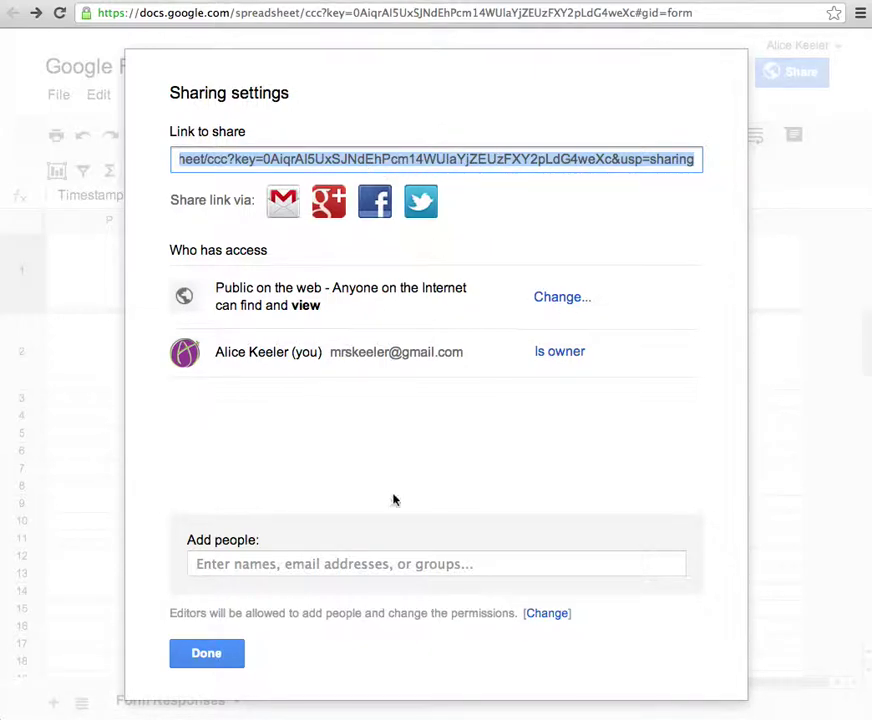
pyautogui.click(222, 655)
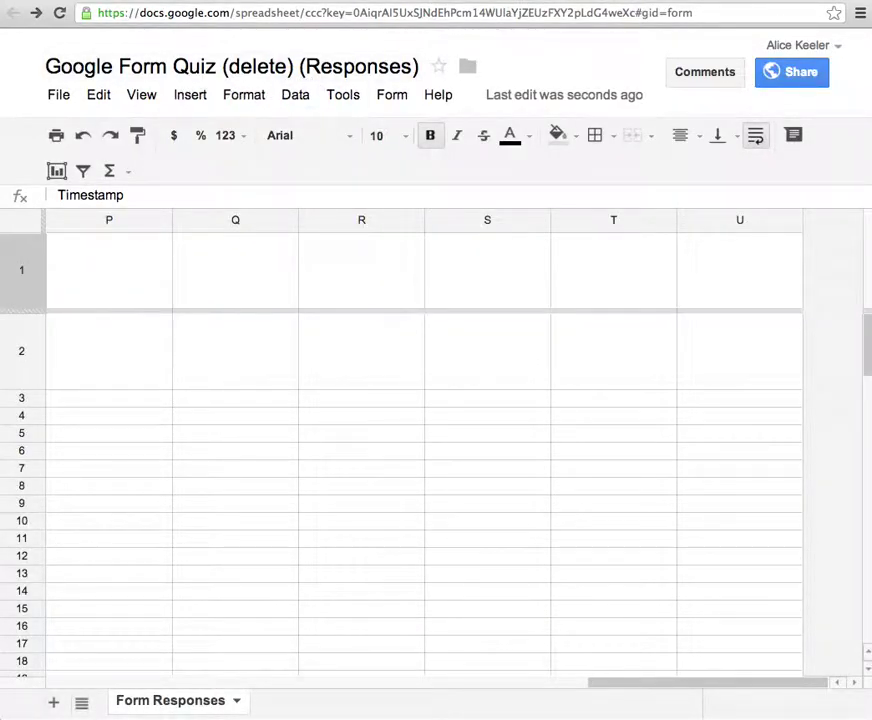
# - On the Google Quiz Sites page, type 'CLICK HERE TO SEE THE SPREADSHEET' below the quiz form
pyautogui.click(772, 2)
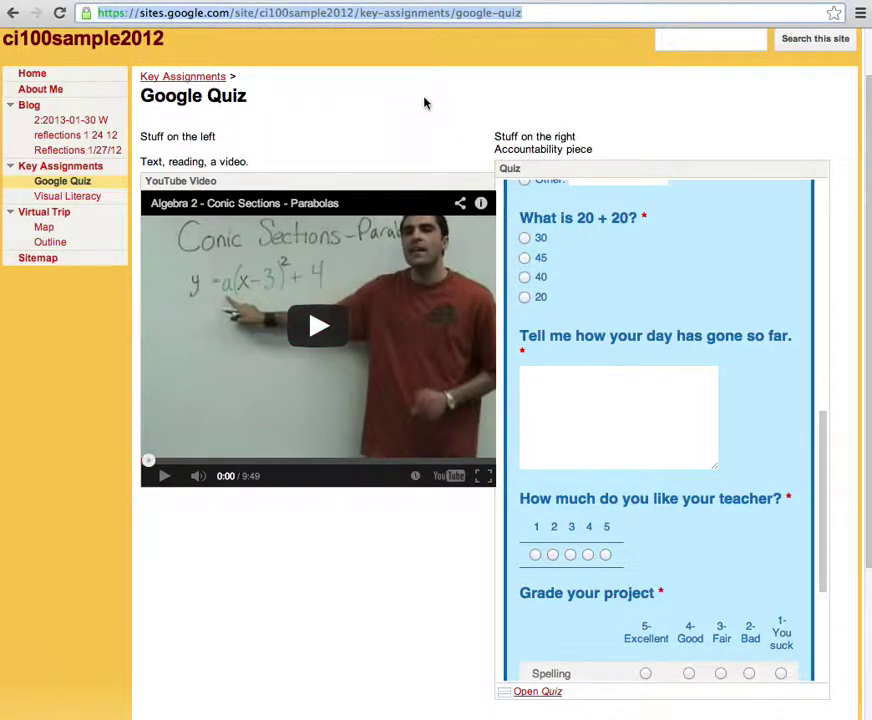
pyautogui.hotkey('ctrl', 'l')
pyautogui.write('e')
pyautogui.click(467, 156)
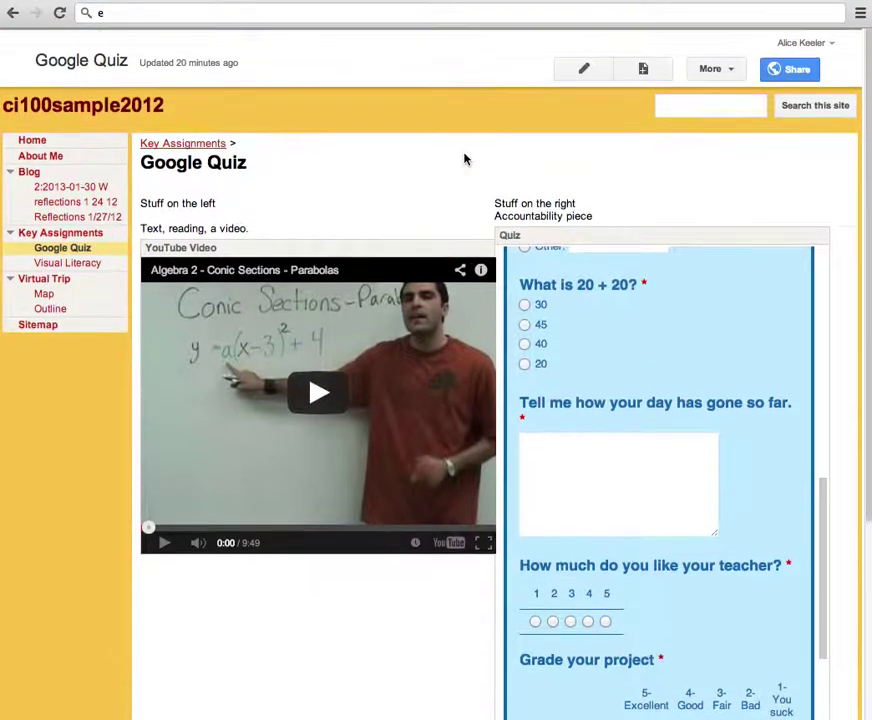
pyautogui.click(572, 68)
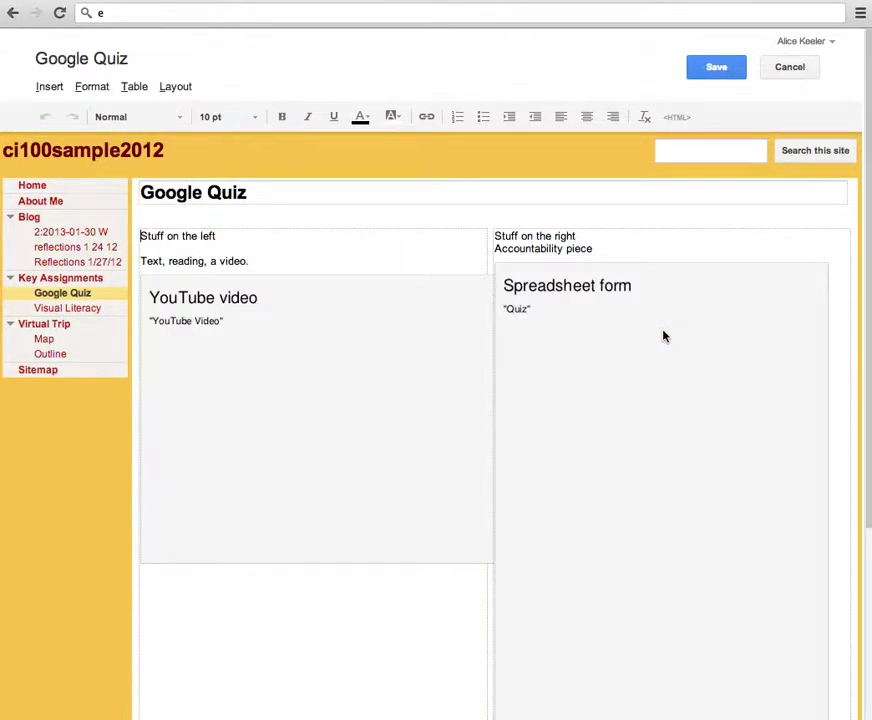
pyautogui.scroll(-5, 663, 336)
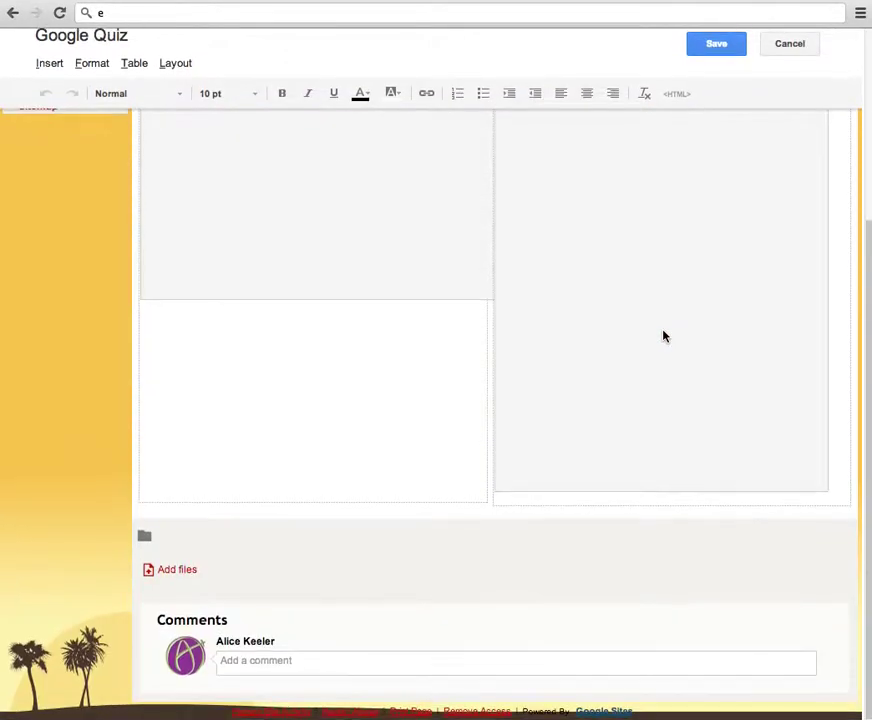
pyautogui.click(839, 483)
pyautogui.press('Return')
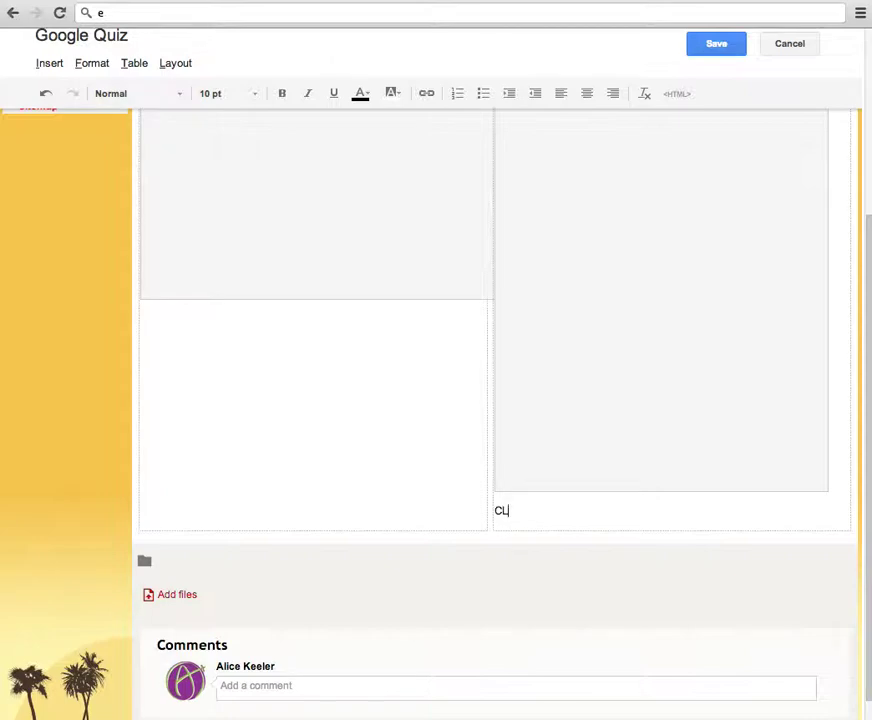
pyautogui.write('CLICK HERE TO SEE THE SPREAD')
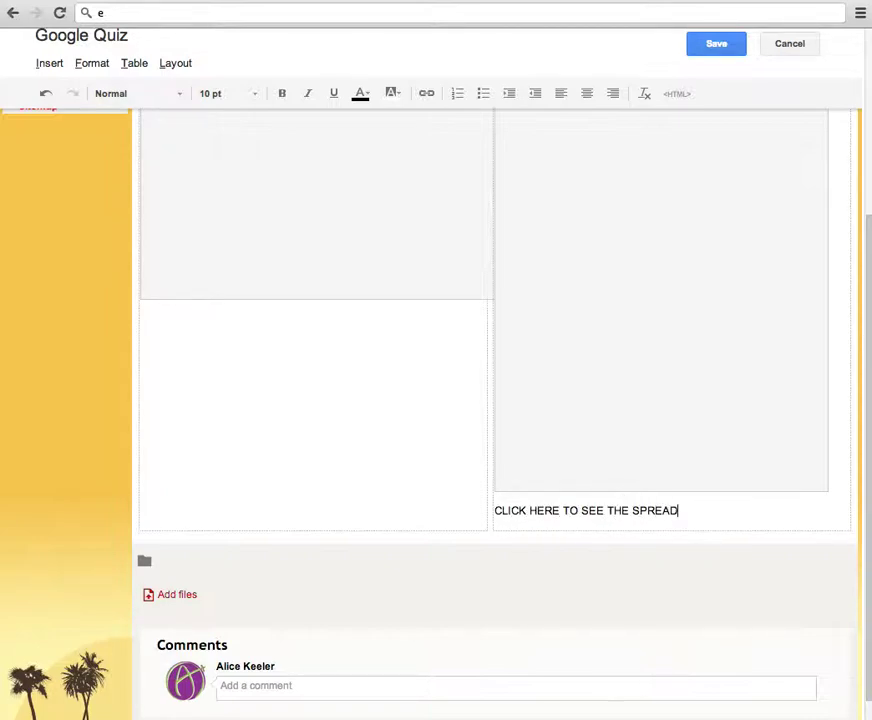
pyautogui.write('SHEET')
pyautogui.press('Return')
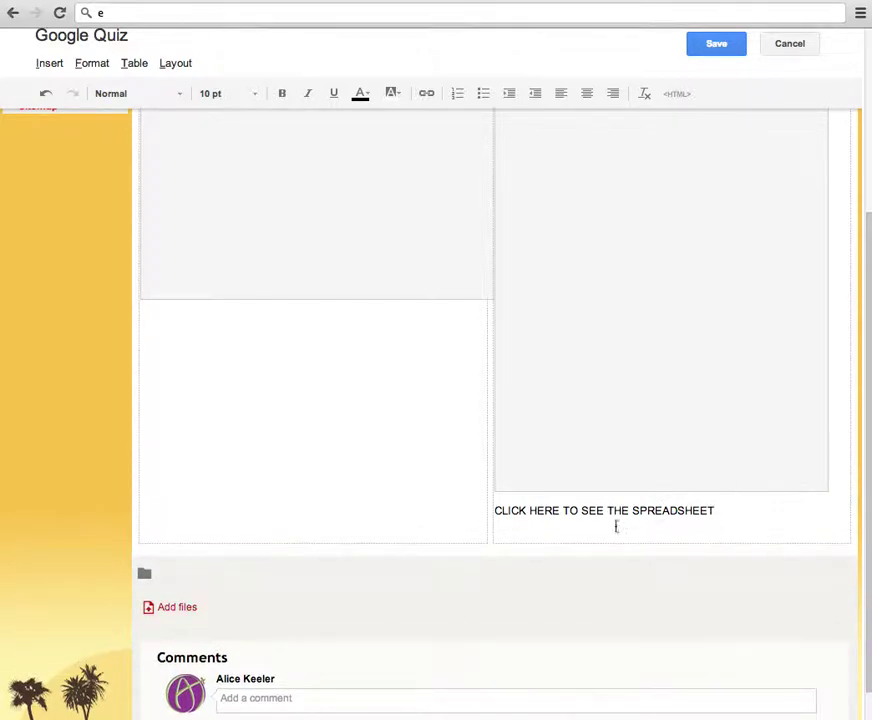
# - Link 'CLICK HERE' to the pasted spreadsheet sharing address, opening in a new window
pyautogui.moveTo(557, 511); pyautogui.dragTo(496, 514)
pyautogui.click(426, 96)
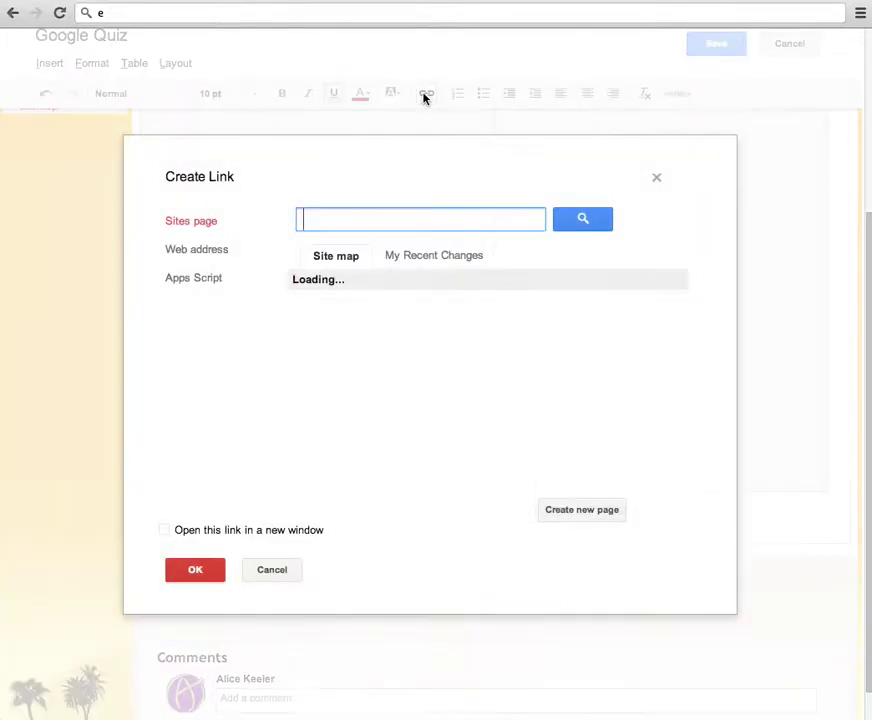
pyautogui.click(199, 252)
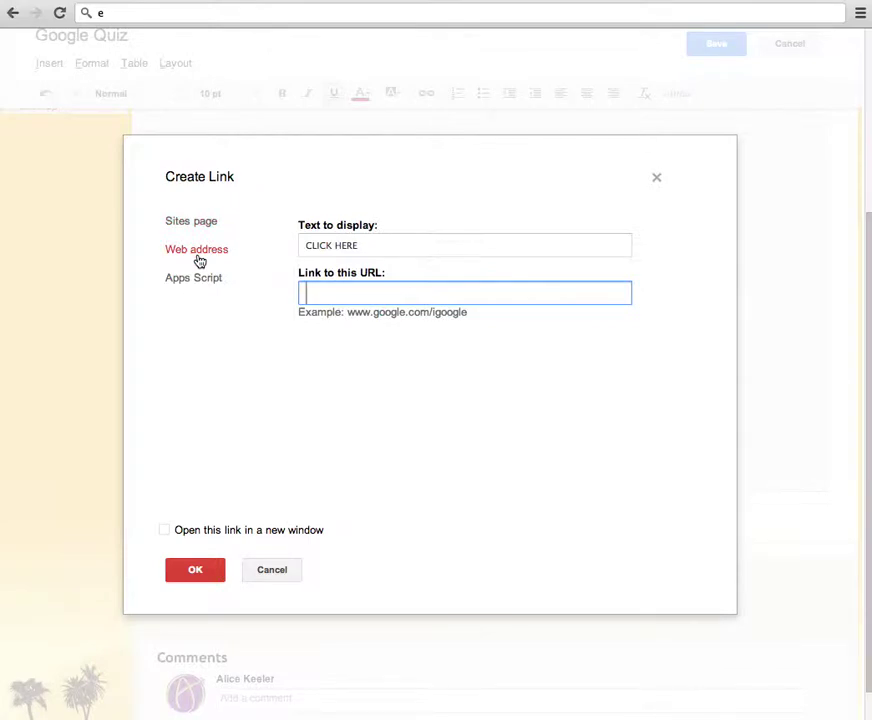
pyautogui.hotkey('ctrl', 'v')
pyautogui.click(167, 531)
pyautogui.click(196, 572)
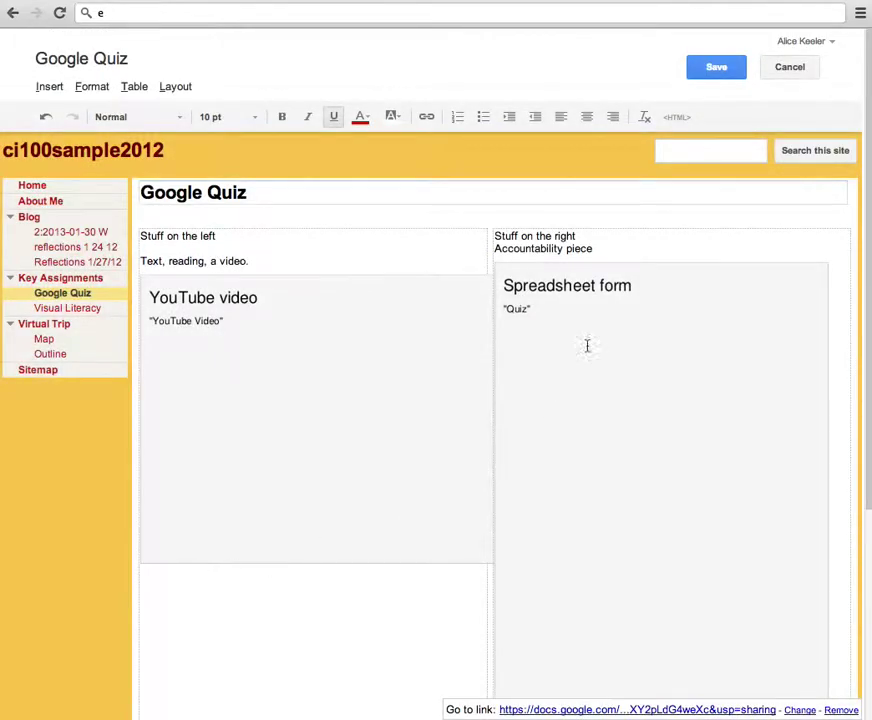
pyautogui.scroll(-6, 600, 340)
pyautogui.click(744, 476)
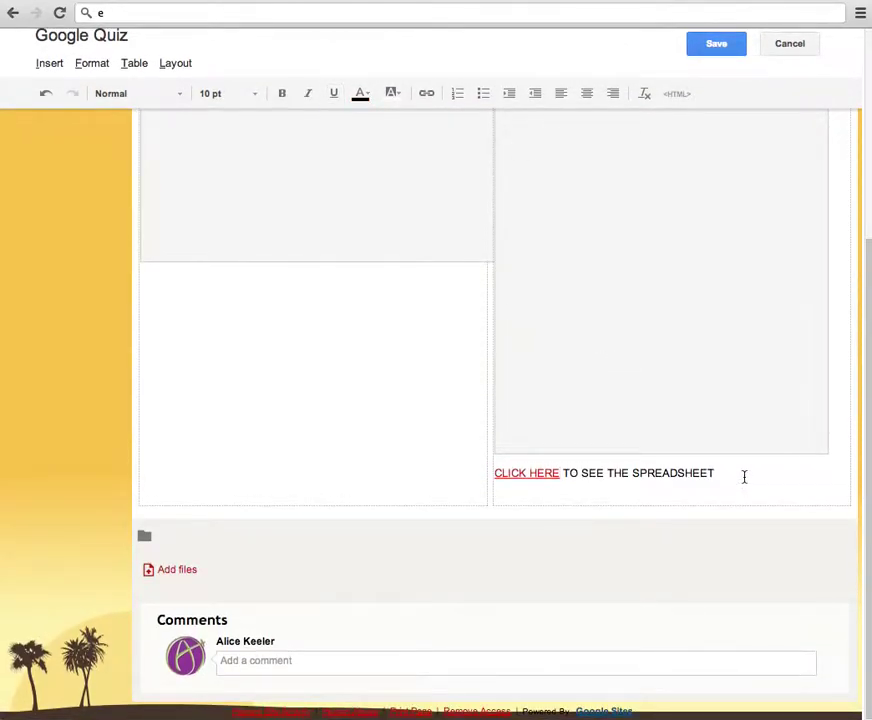
# - Embed the Google Form Quiz (delete) (Responses) spreadsheet on a new line below CLICK HERE
pyautogui.press('Return')
pyautogui.click(50, 64)
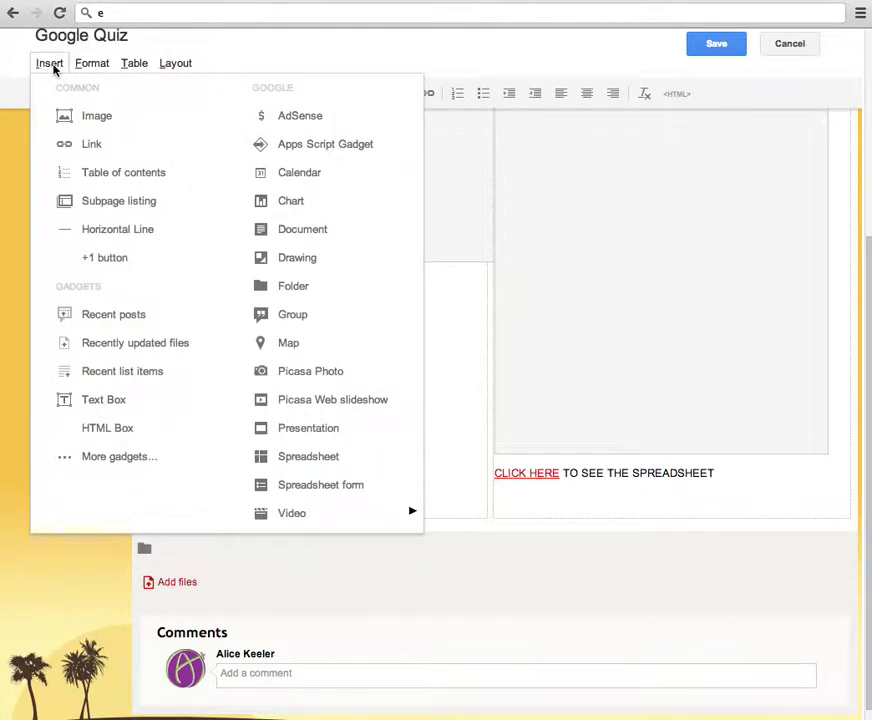
pyautogui.click(326, 470)
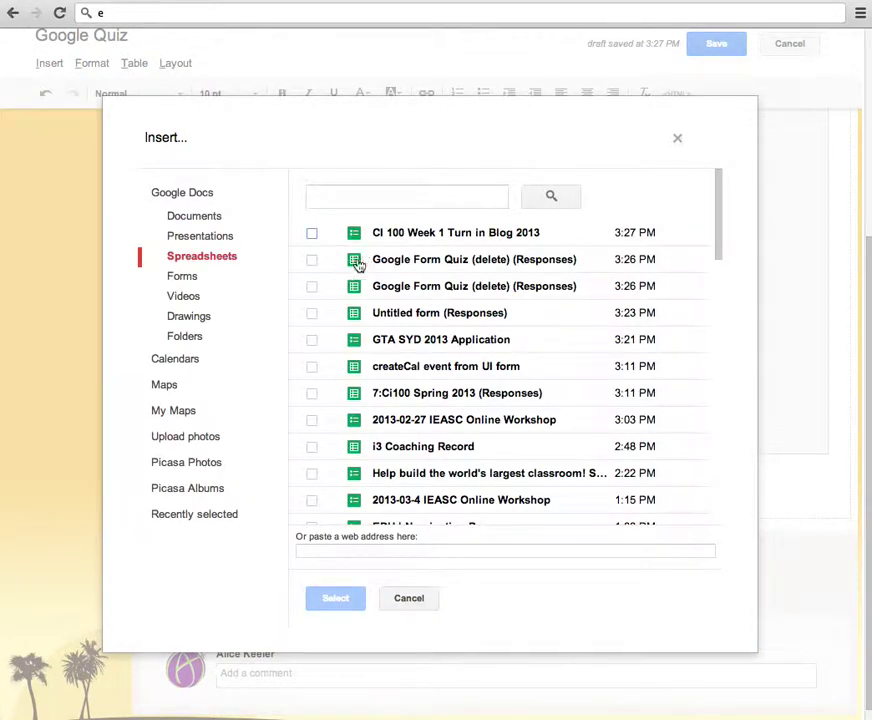
pyautogui.click(397, 259)
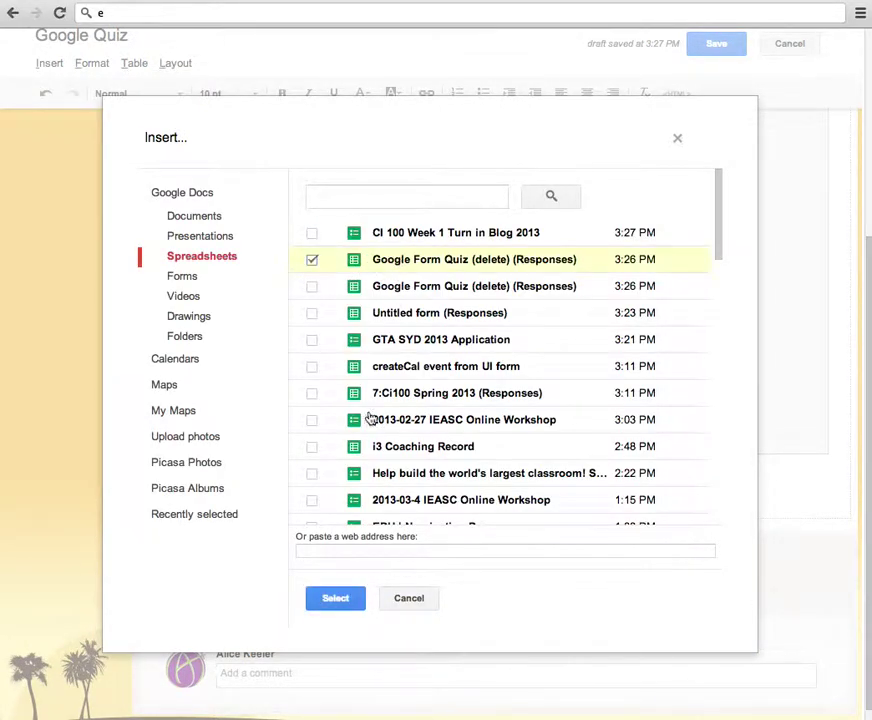
pyautogui.click(336, 598)
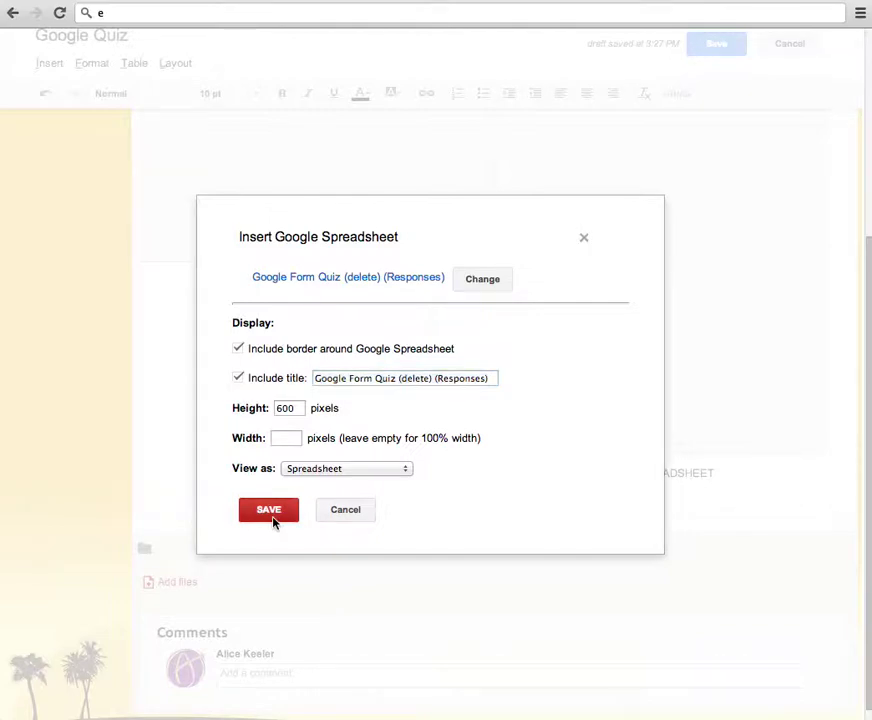
pyautogui.click(270, 513)
pyautogui.scroll(-5, 667, 639)
pyautogui.scroll(6, 667, 639)
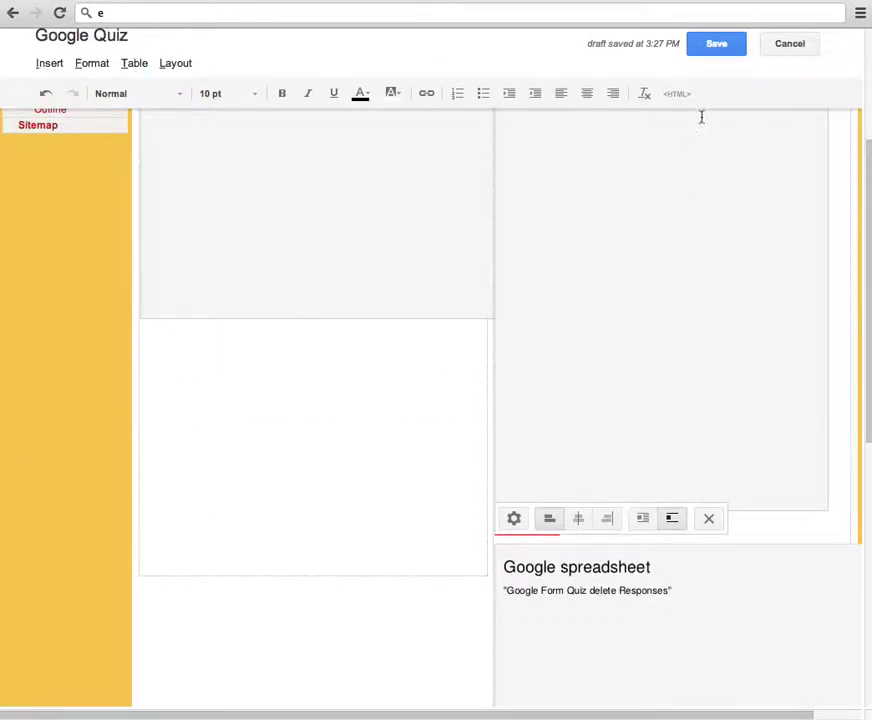
# - Save the page and check that the embedded responses show the test answer
pyautogui.click(716, 50)
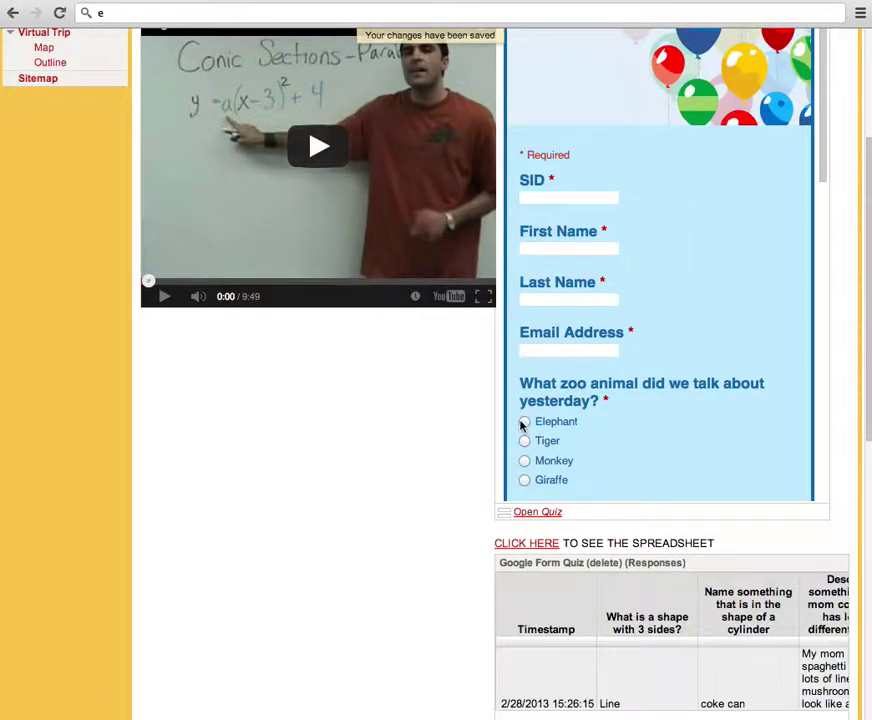
pyautogui.scroll(-5, 392, 565)
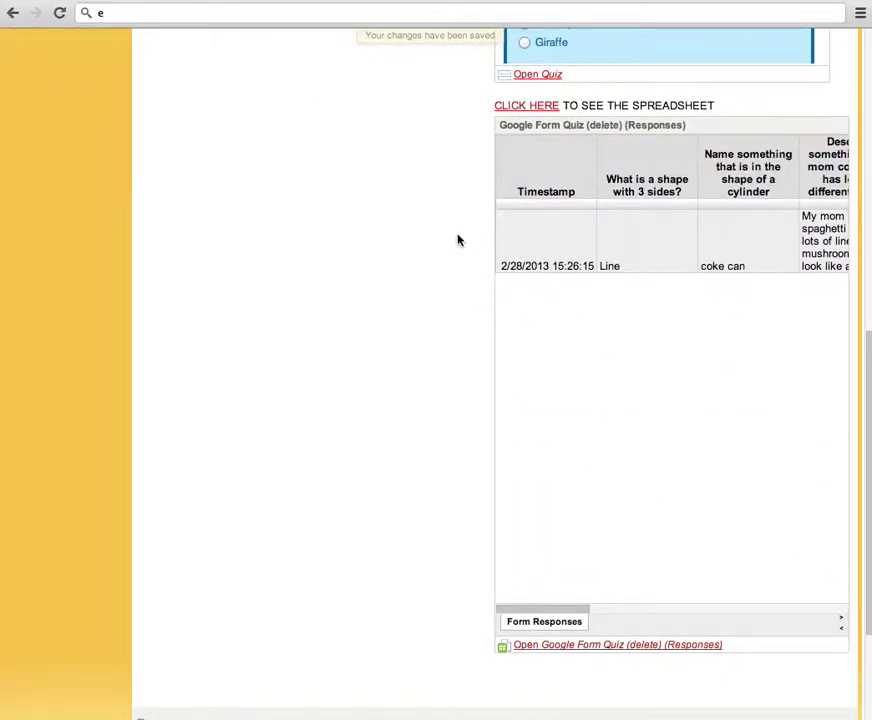
pyautogui.scroll(6, 458, 240)
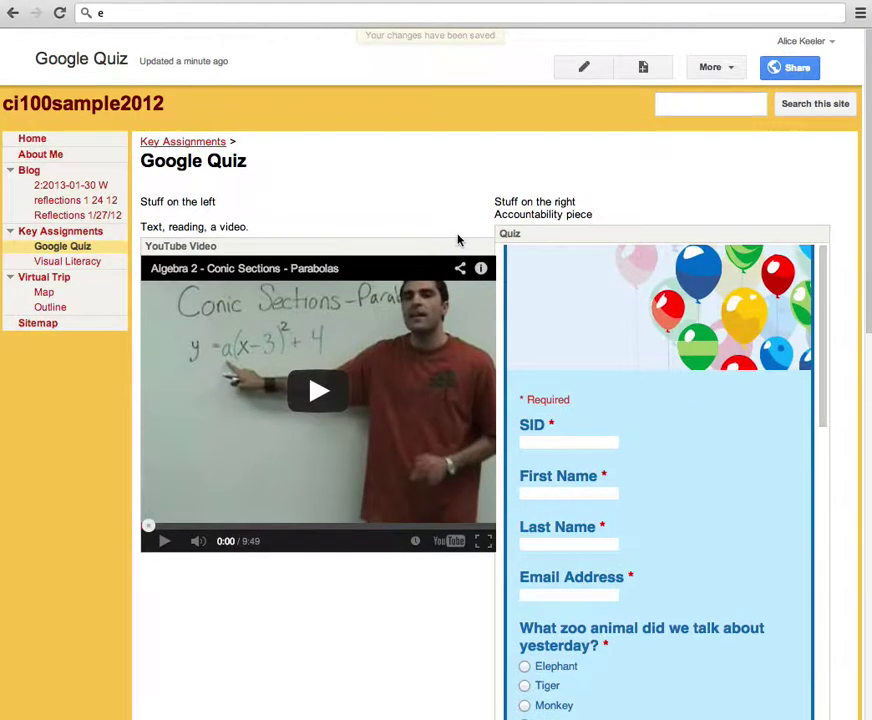
# - In edit mode, replace the balloon Quiz embed with the Google Form Quiz (delete) form
pyautogui.click(585, 68)
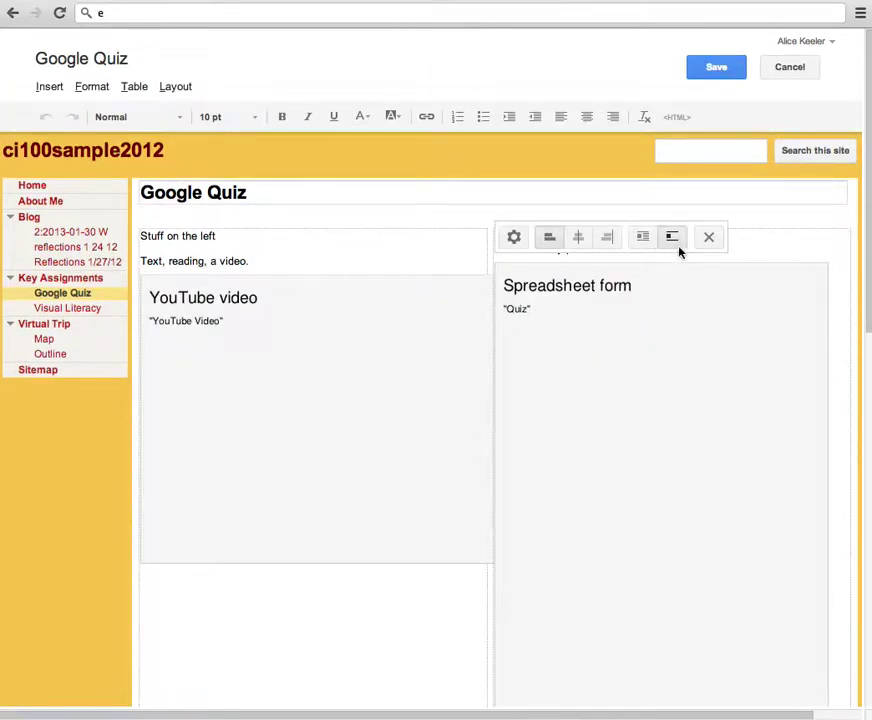
pyautogui.click(514, 237)
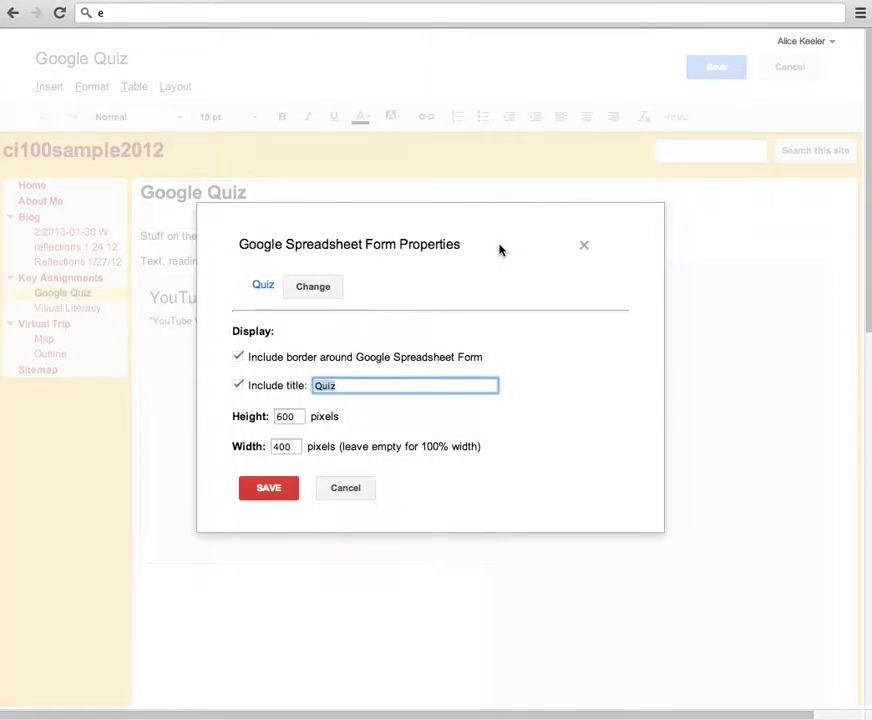
pyautogui.click(313, 287)
pyautogui.click(383, 258)
pyautogui.click(340, 592)
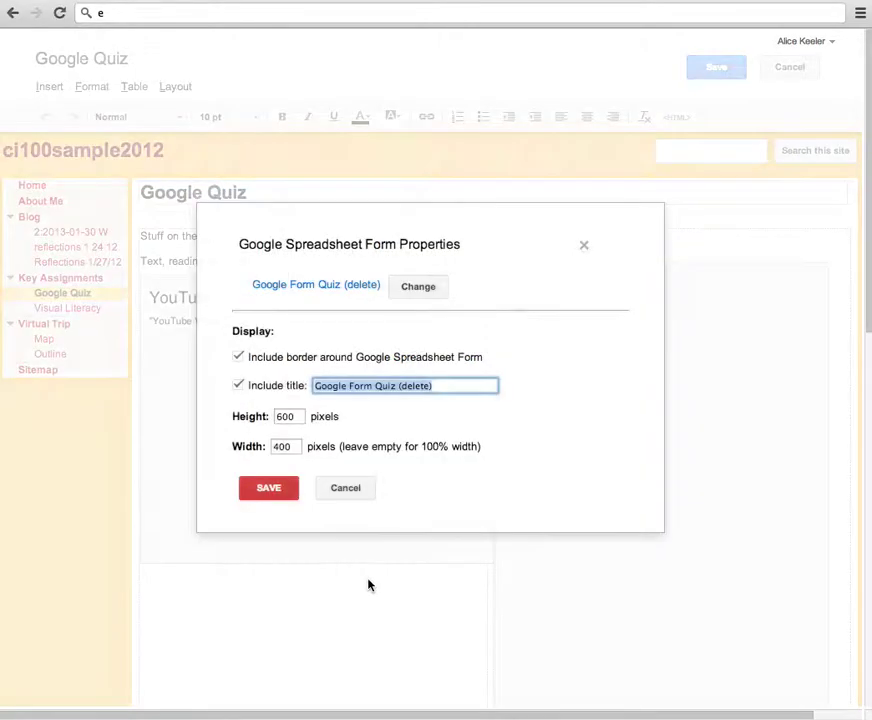
pyautogui.click(268, 488)
# - Save the page and review the 600 by 400 form embed beside the video
pyautogui.click(712, 70)
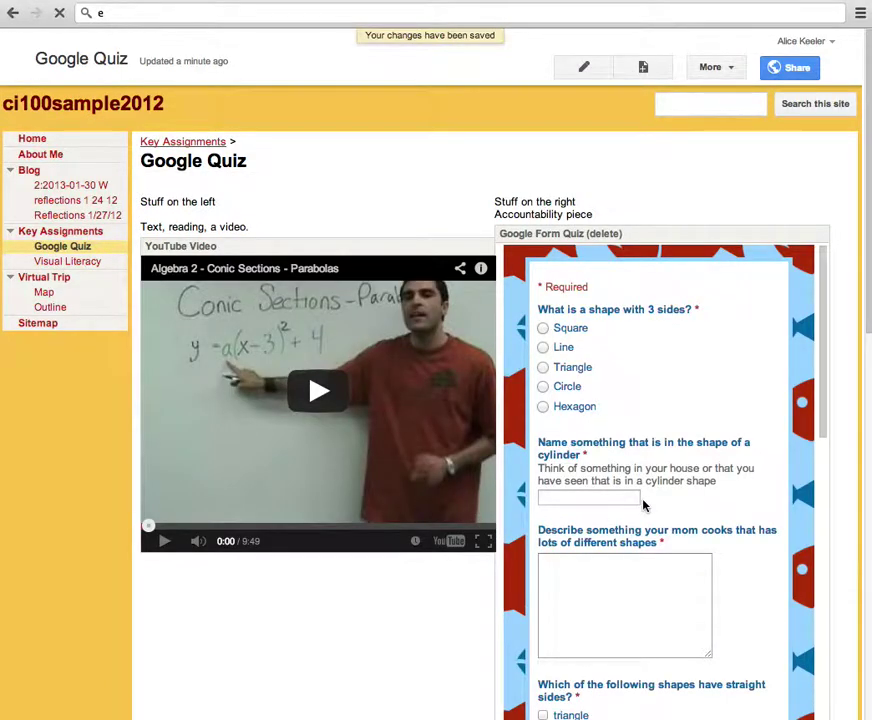
pyautogui.scroll(-3, 642, 506)
pyautogui.scroll(-5, 471, 625)
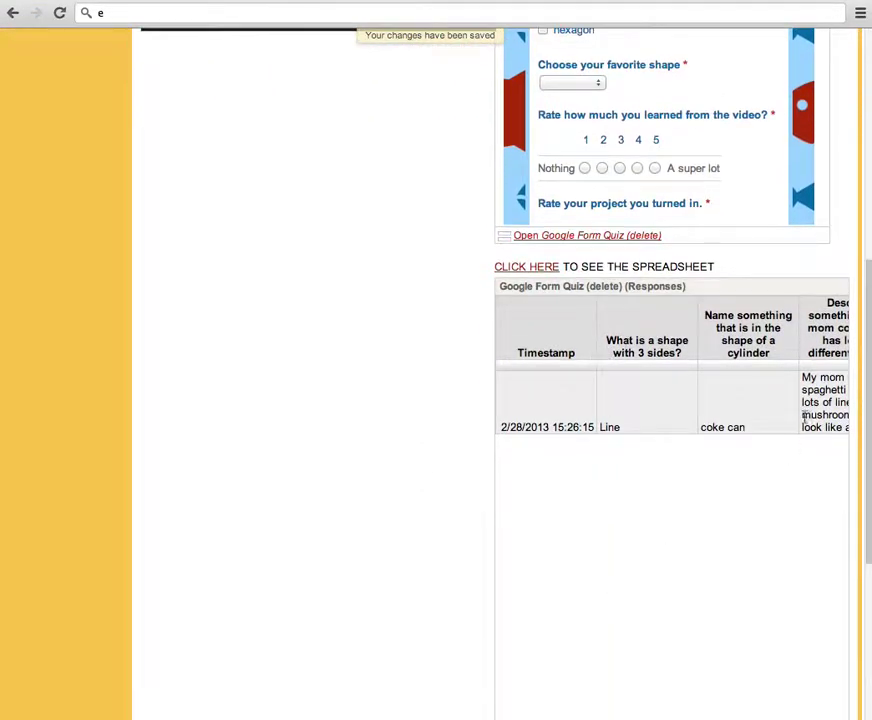
pyautogui.scroll(3, 436, 407)
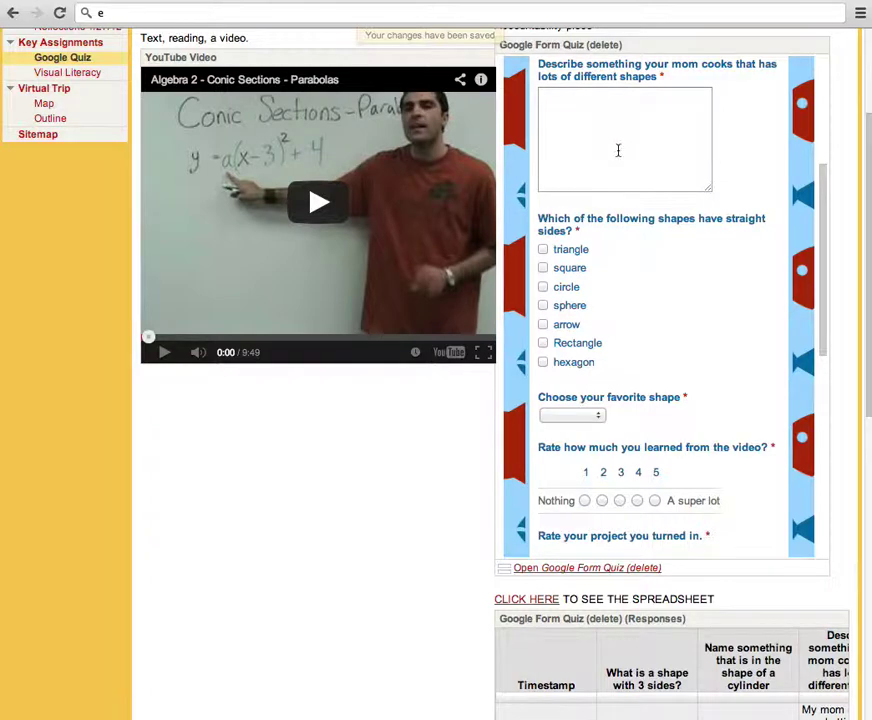
pyautogui.scroll(3, 632, 268)
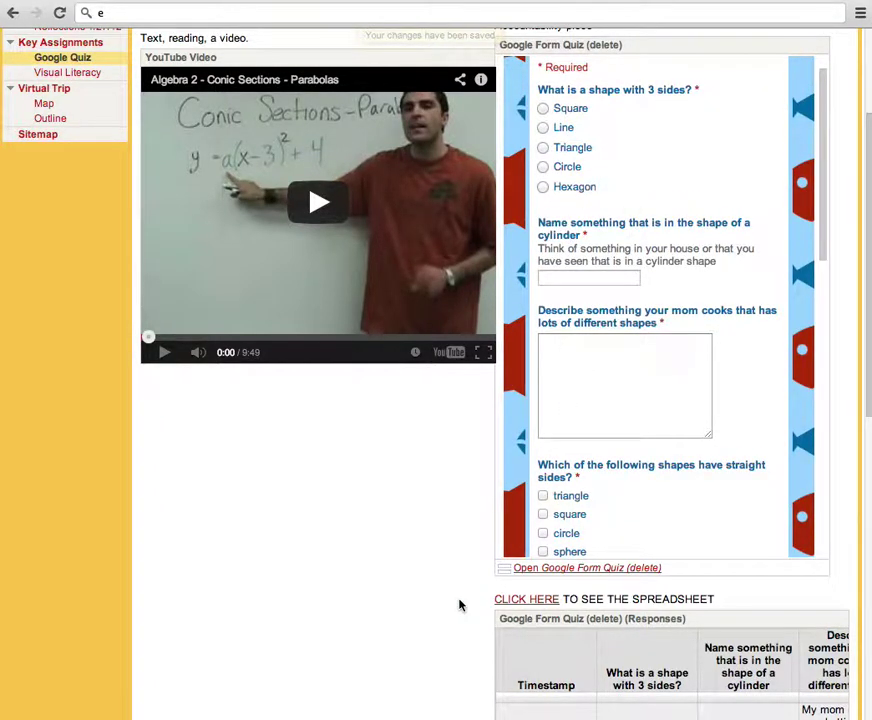
pyautogui.scroll(-2, 480, 605)
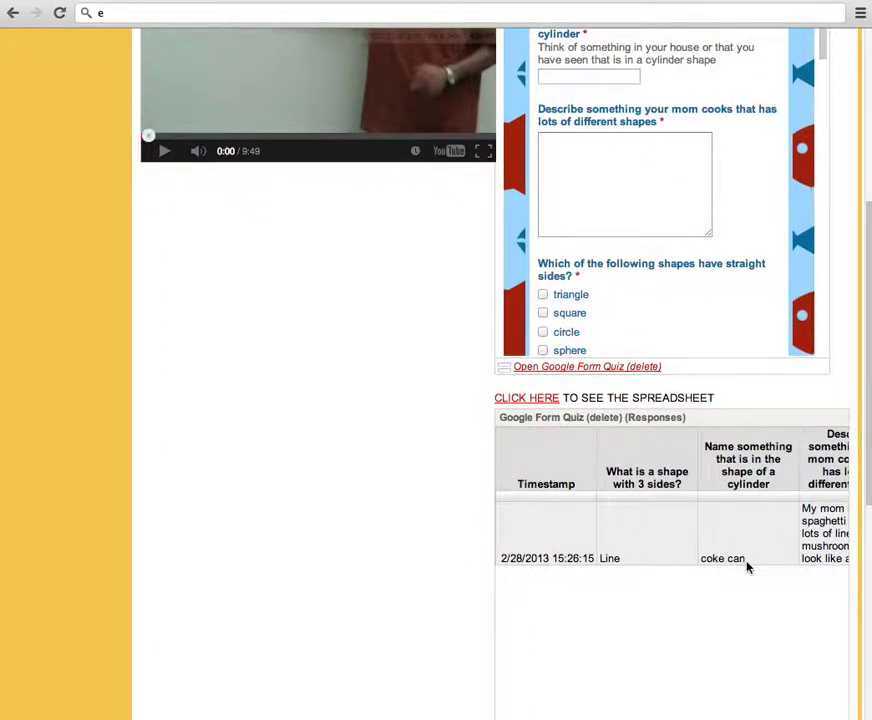
pyautogui.scroll(2, 747, 566)
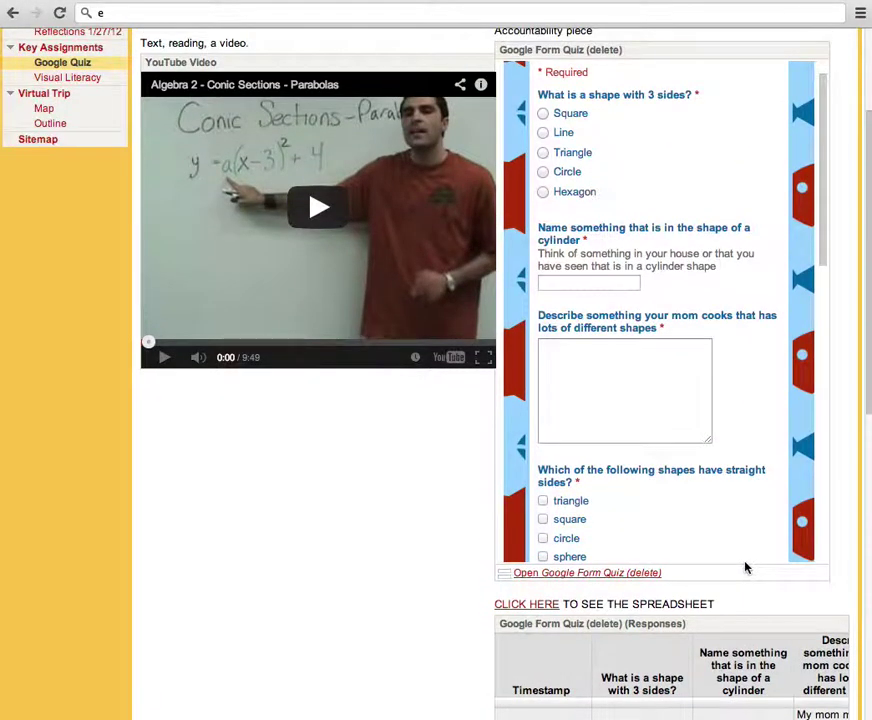